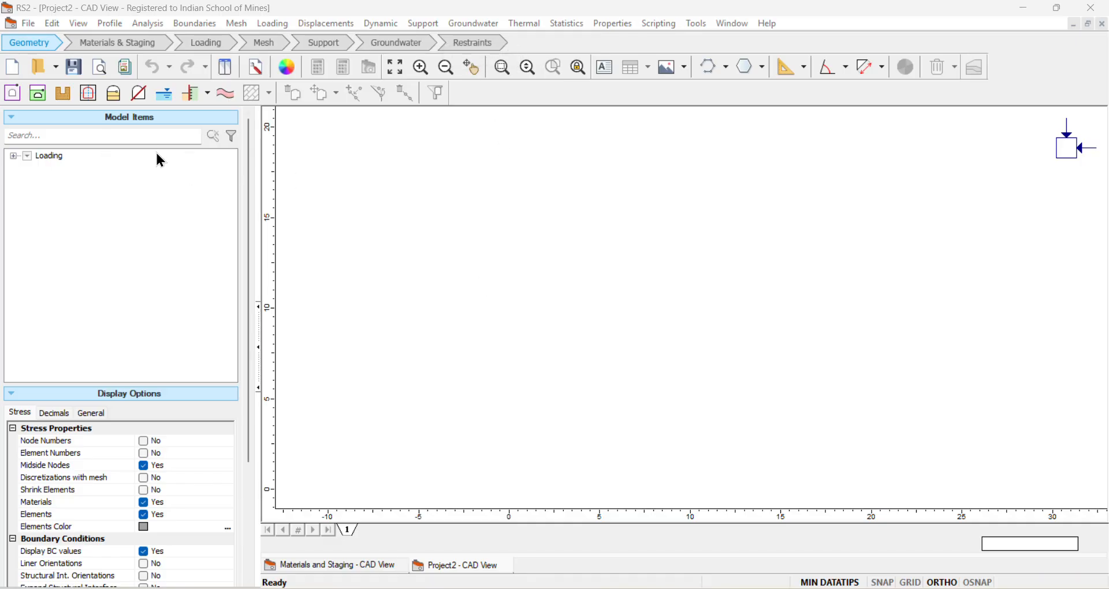
- Open the Materials and Staging model from the Underground Mining folder of the RS2 tutorial examples
{"action": "left_click", "coordinate": [29, 24]}
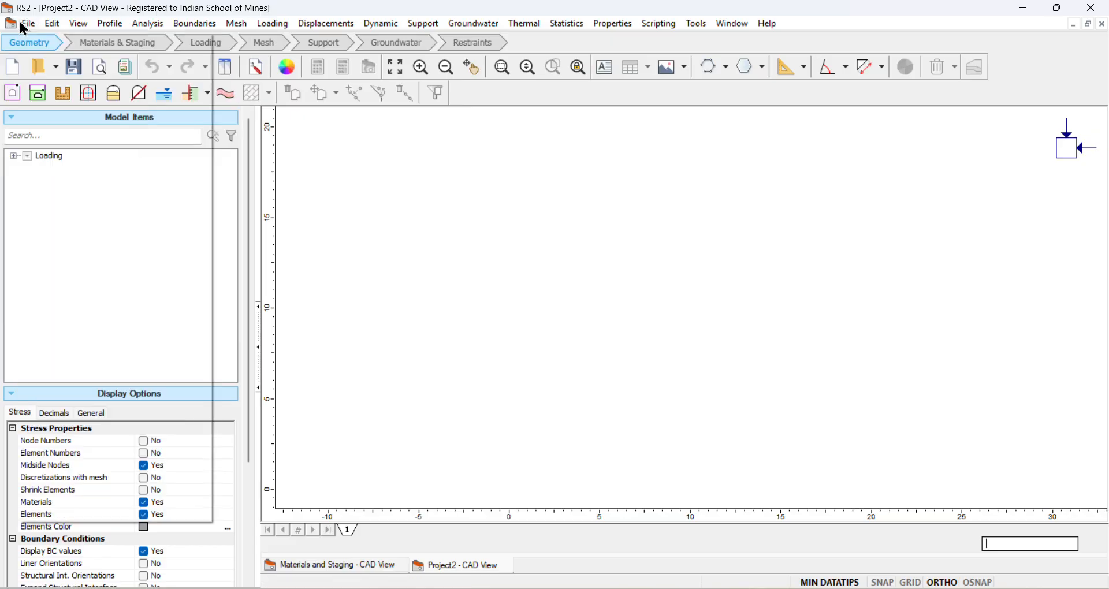
{"action": "left_click", "coordinate": [23, 23]}
{"action": "left_click", "coordinate": [25, 22]}
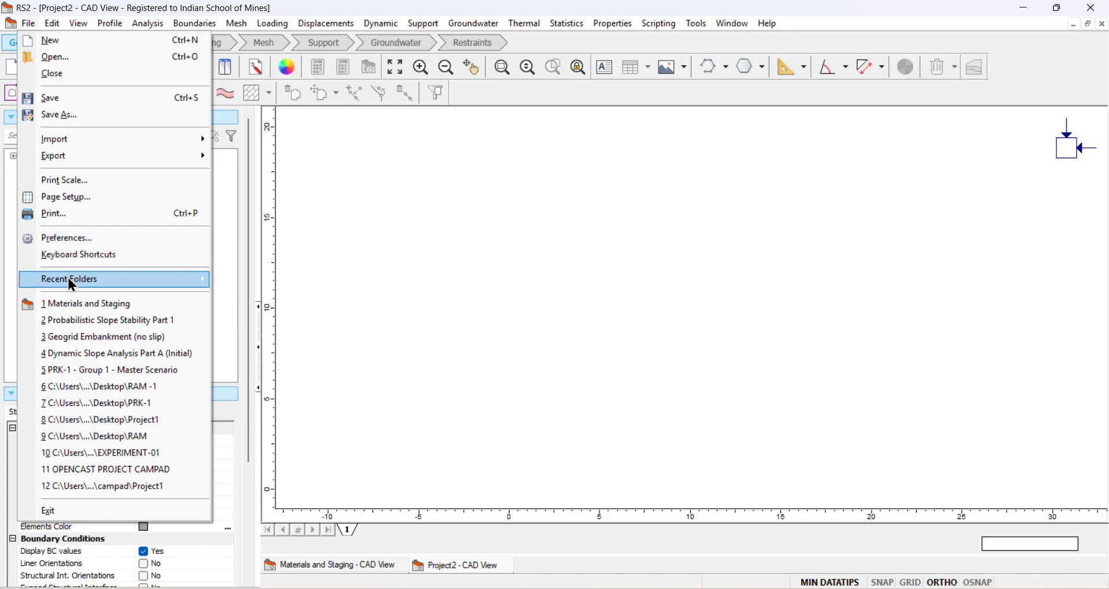
{"action": "mouse_move", "coordinate": [82, 277]}
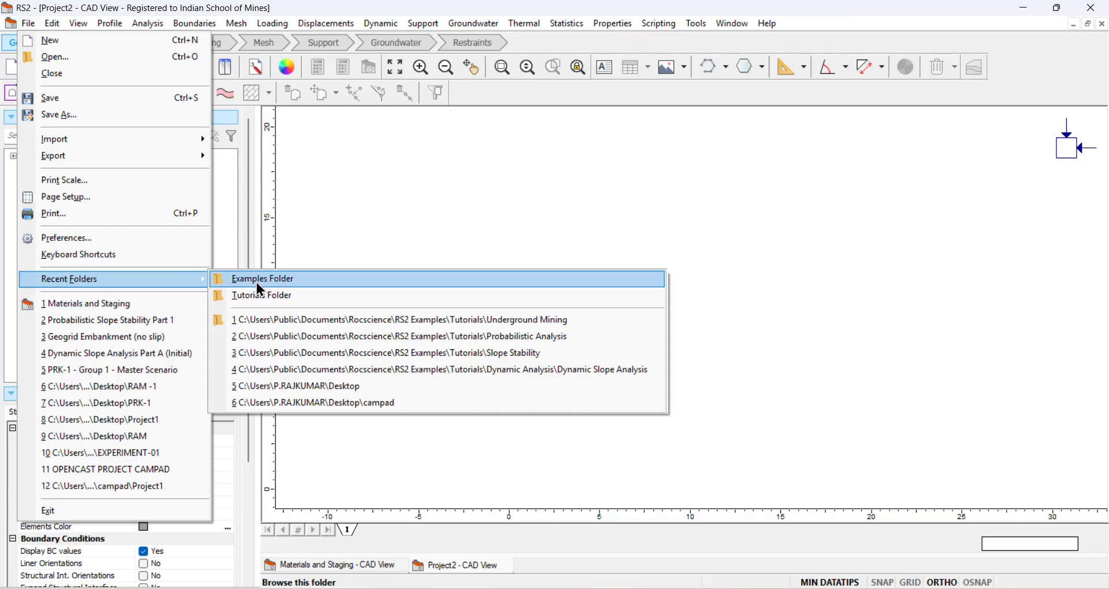
{"action": "left_click", "coordinate": [256, 297]}
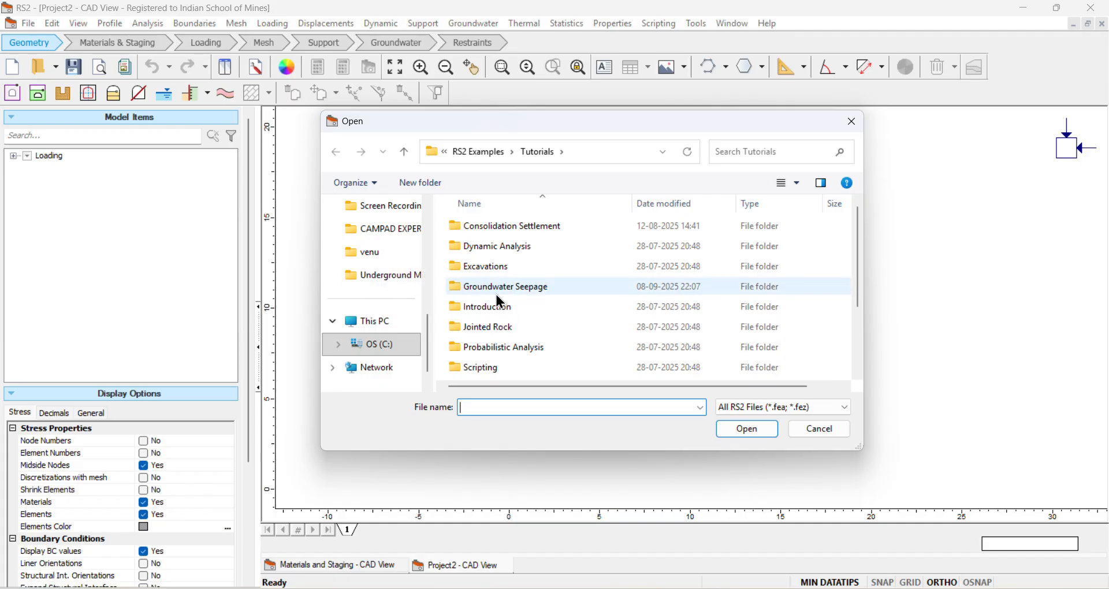
{"action": "scroll", "coordinate": [500, 302], "scroll_direction": "down", "scroll_amount": 2}
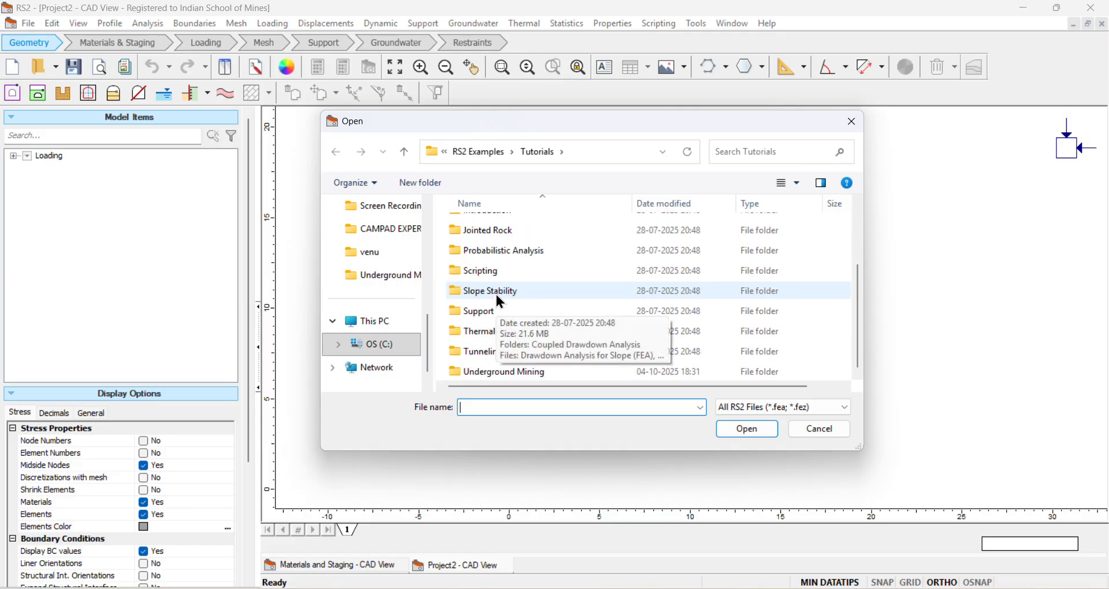
{"action": "left_click", "coordinate": [498, 371]}
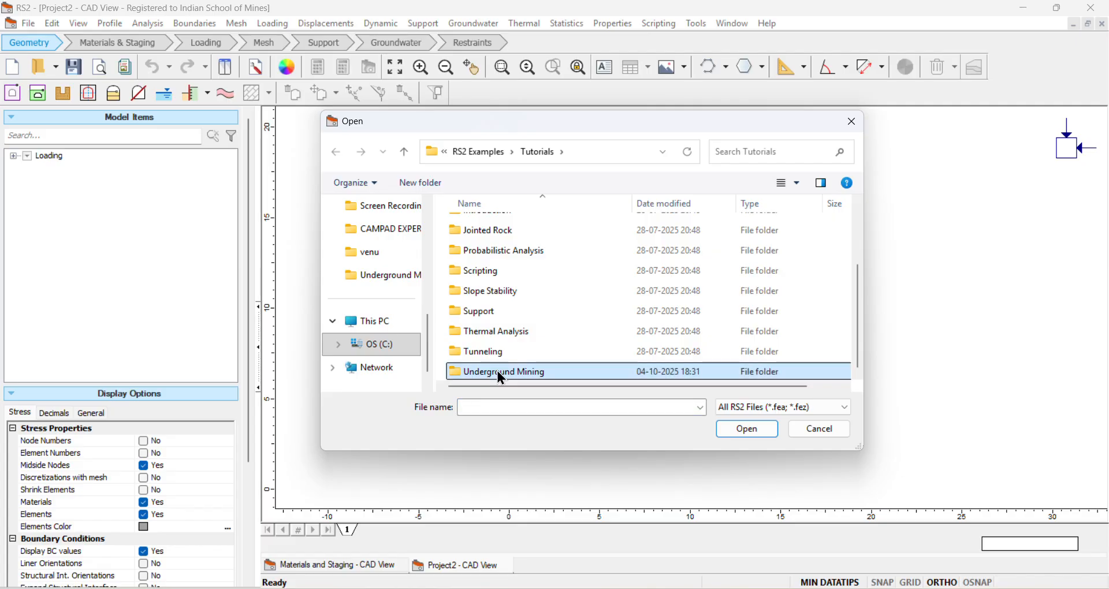
{"action": "left_click", "coordinate": [745, 431]}
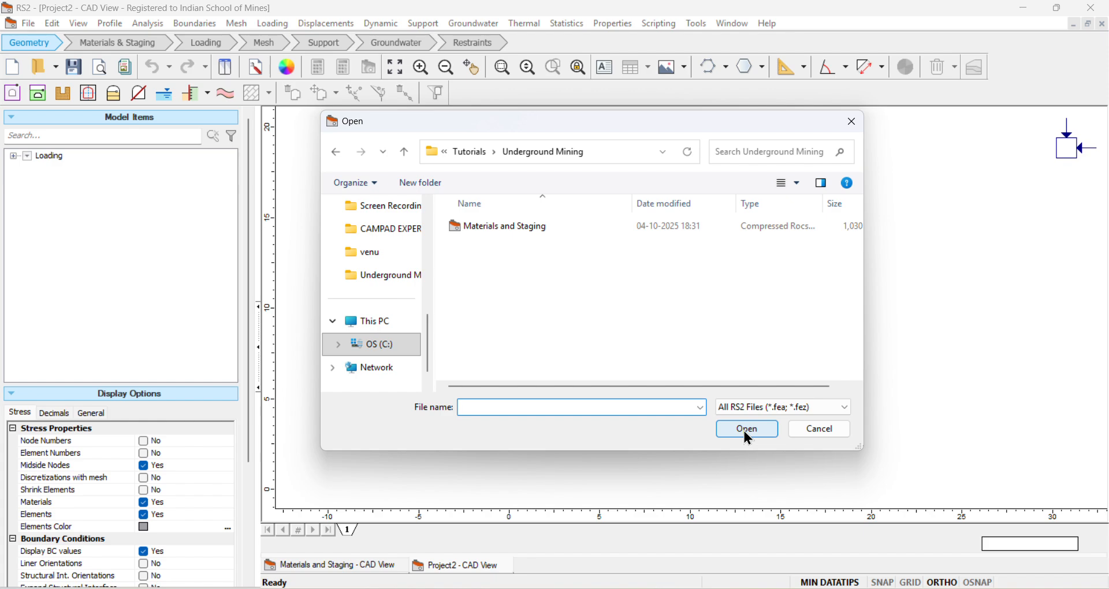
{"action": "left_click", "coordinate": [513, 232]}
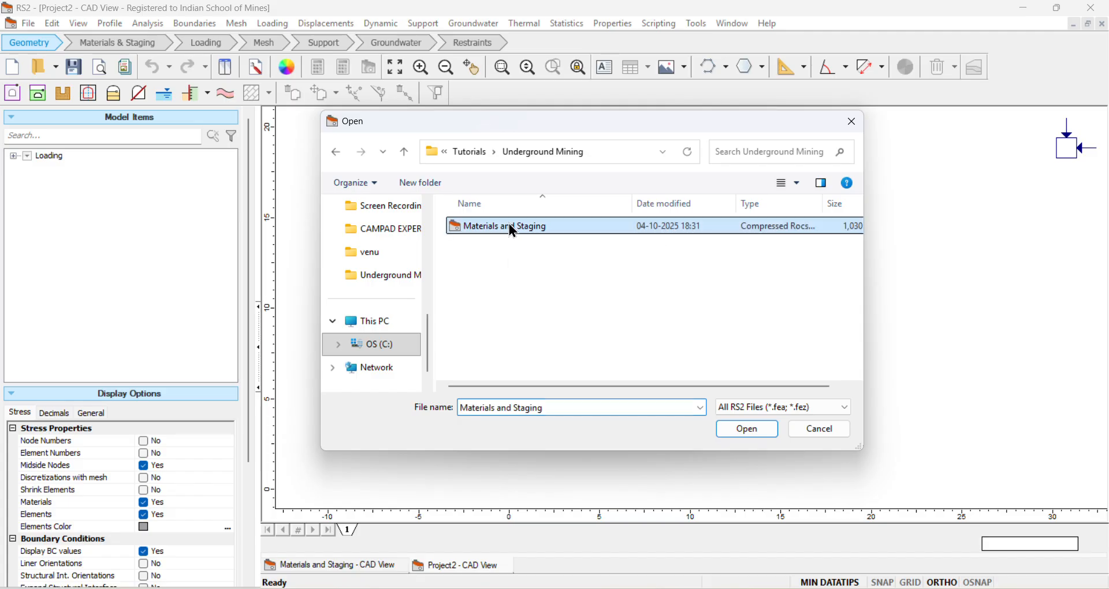
{"action": "left_click", "coordinate": [749, 430]}
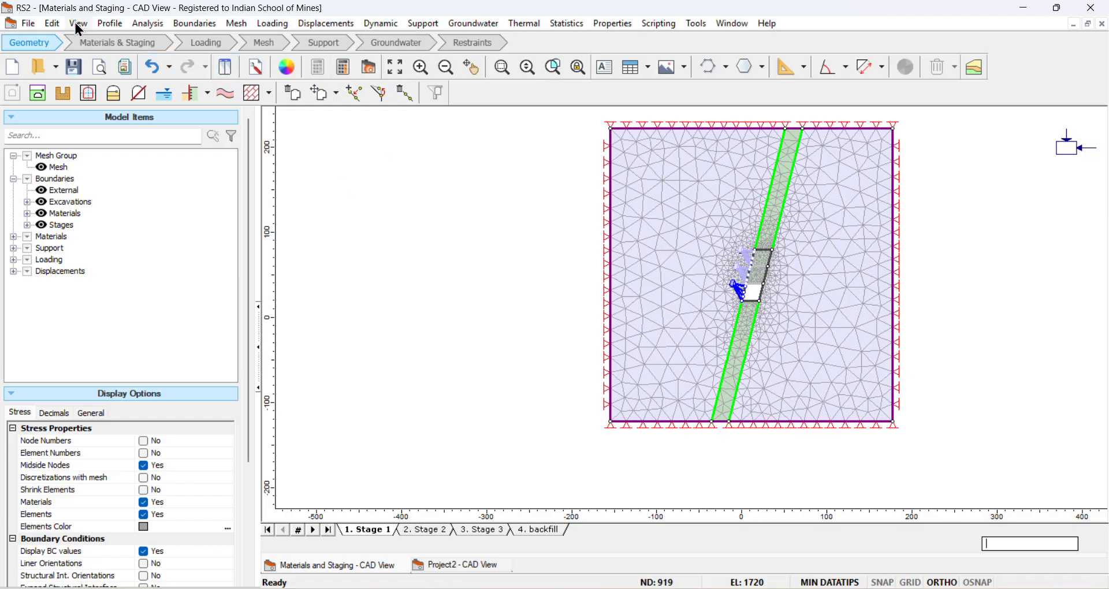
- Compute the Materials and Staging model, replacing the previous results, and open the results in Interpret
{"action": "left_click", "coordinate": [152, 26]}
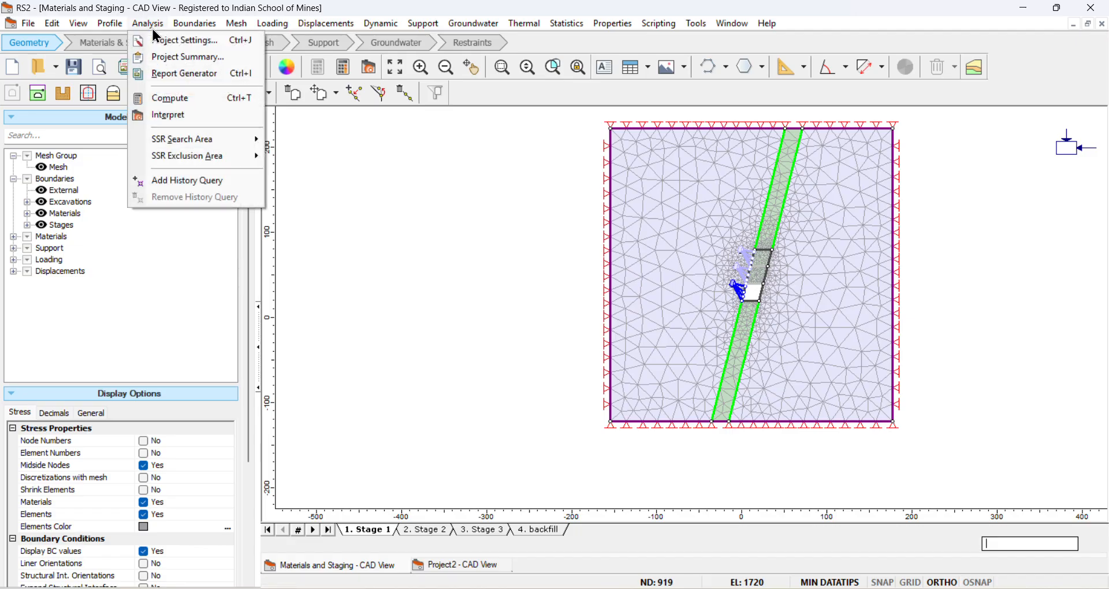
{"action": "left_click", "coordinate": [178, 98]}
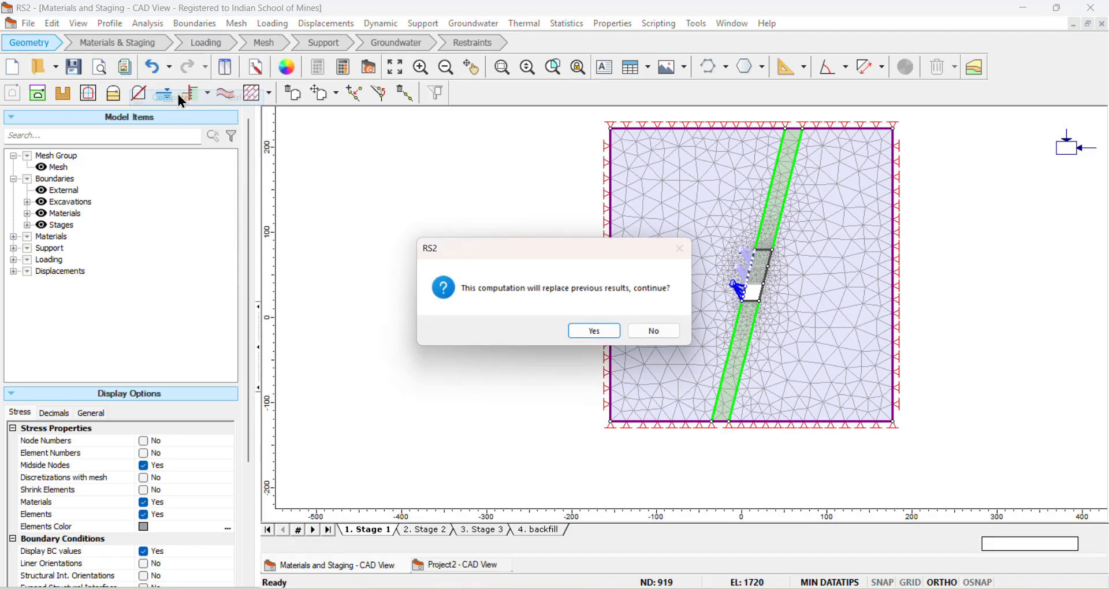
{"action": "left_click", "coordinate": [597, 332]}
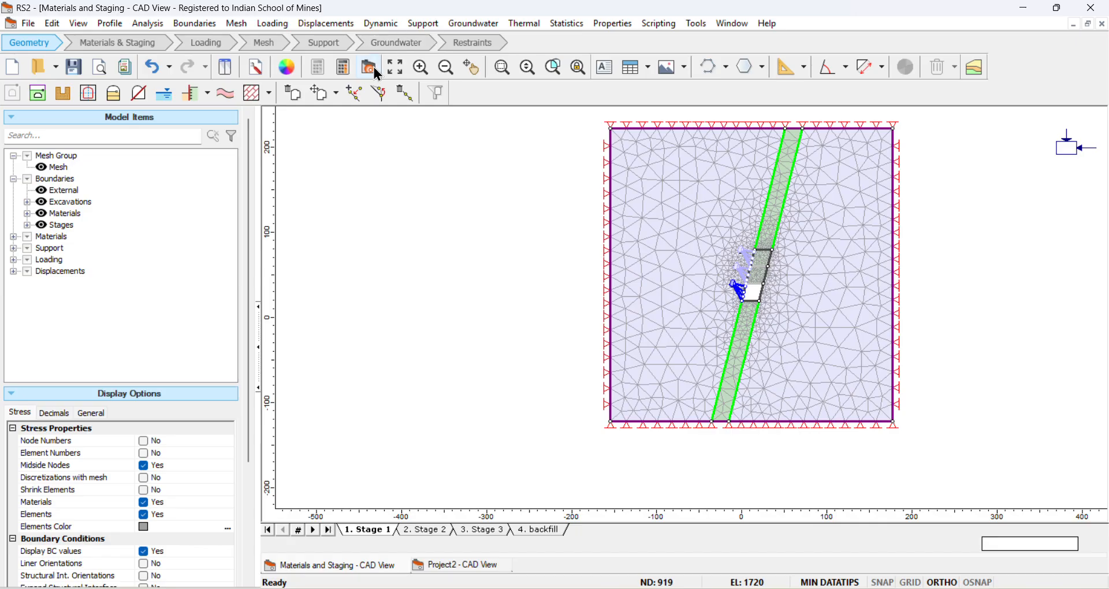
{"action": "left_click", "coordinate": [148, 24]}
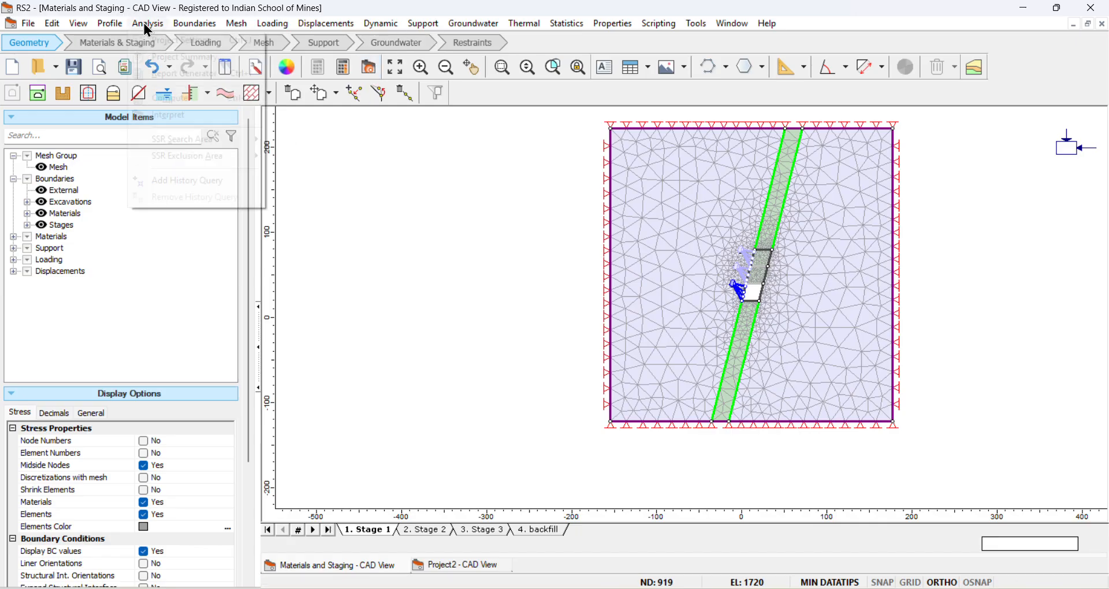
{"action": "left_click", "coordinate": [181, 115]}
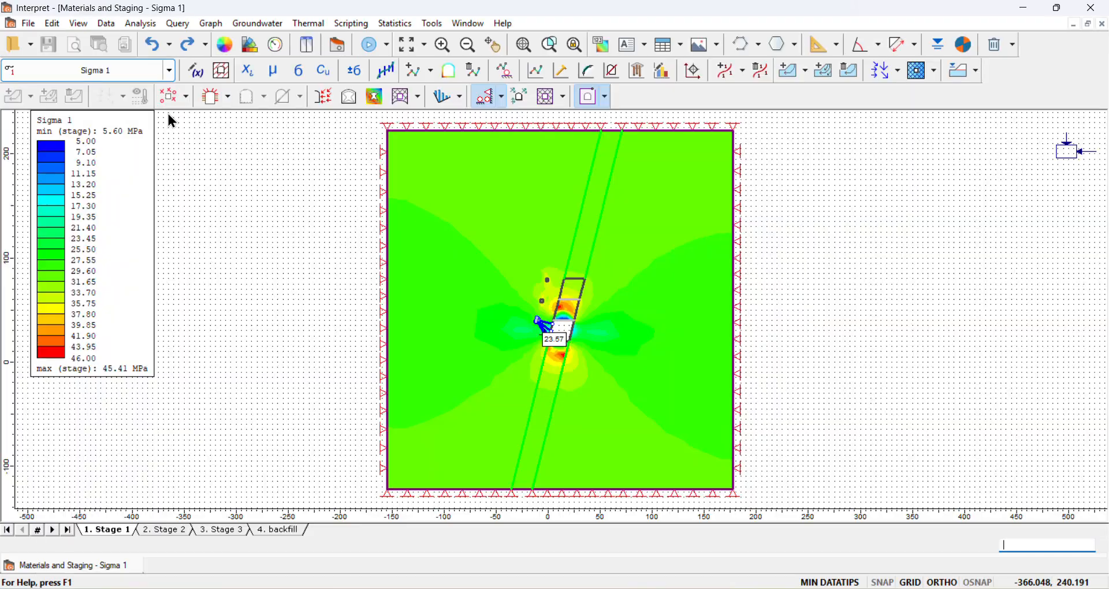
- Examine the Sigma 1 contours through Stage 2, Stage 3 and backfill, and return to Stage 1
{"action": "scroll", "coordinate": [200, 207], "scroll_direction": "down", "scroll_amount": 2}
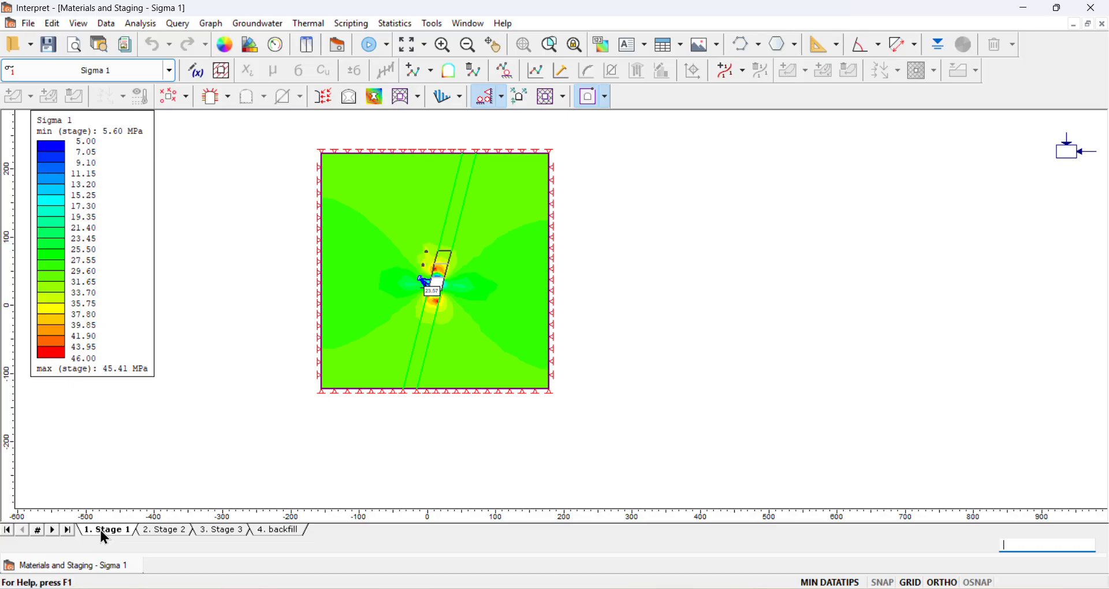
{"action": "left_click", "coordinate": [165, 534]}
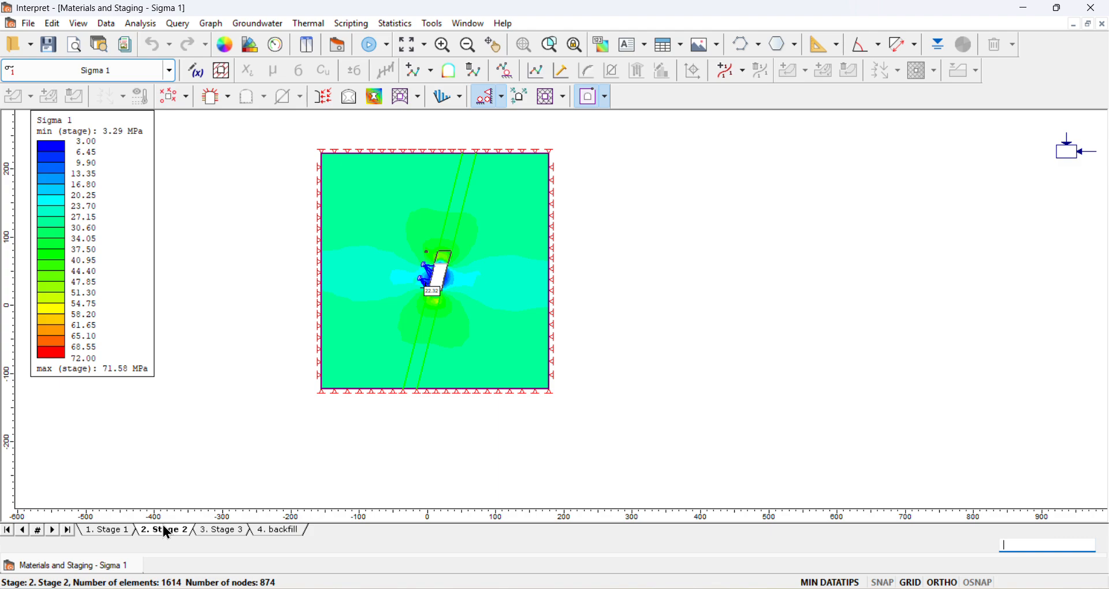
{"action": "left_click", "coordinate": [230, 532]}
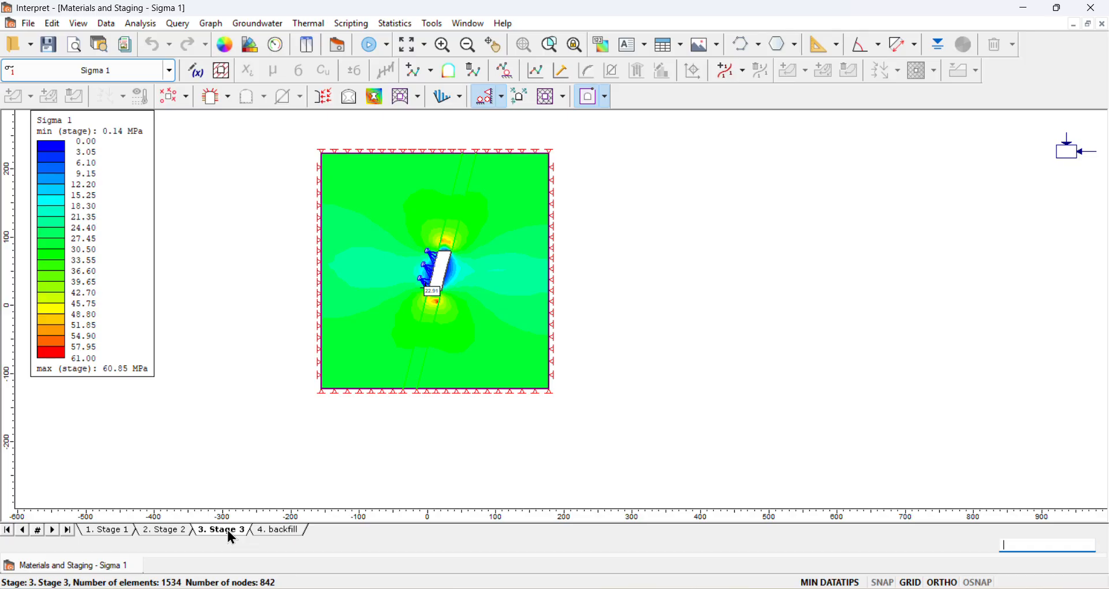
{"action": "left_click", "coordinate": [275, 534]}
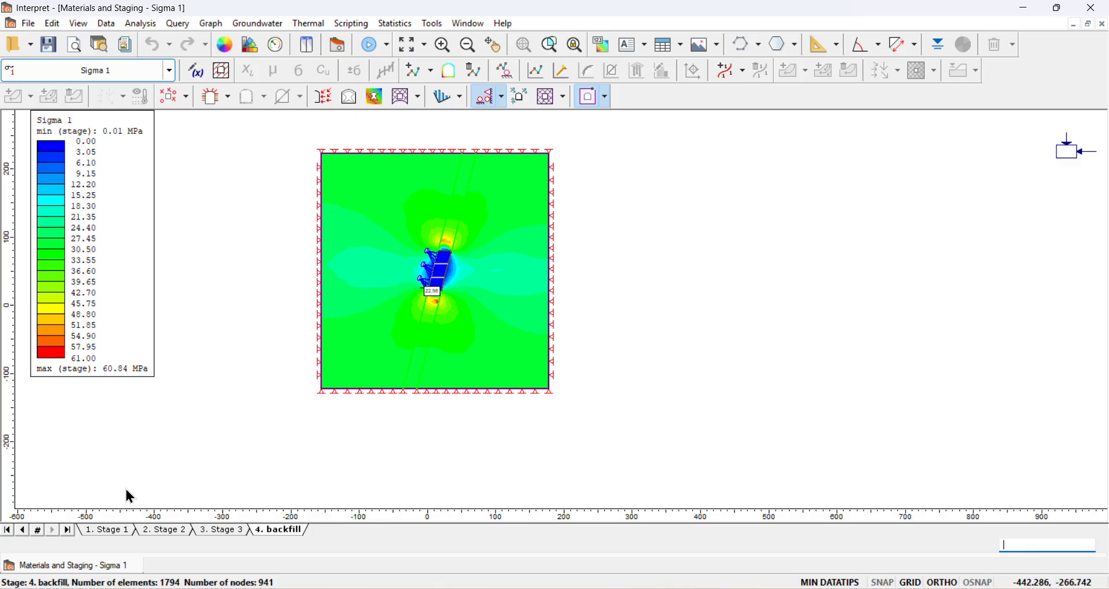
{"action": "left_click", "coordinate": [100, 531]}
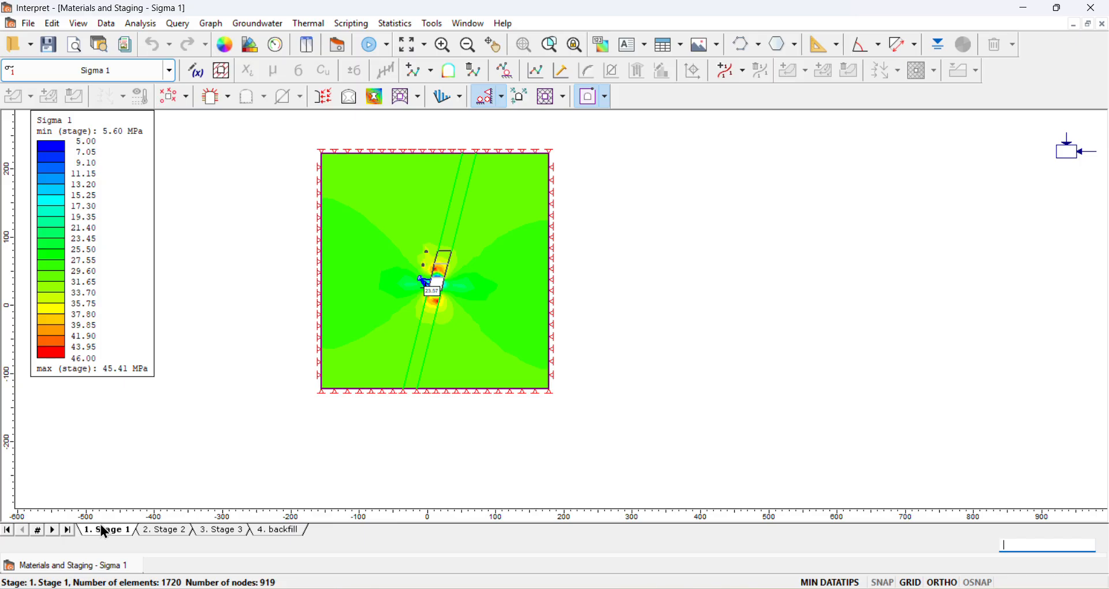
- Display the Effective Sigma 3 contours and step through Stage 2 and Stage 3 to the backfill stage
{"action": "left_click", "coordinate": [168, 75]}
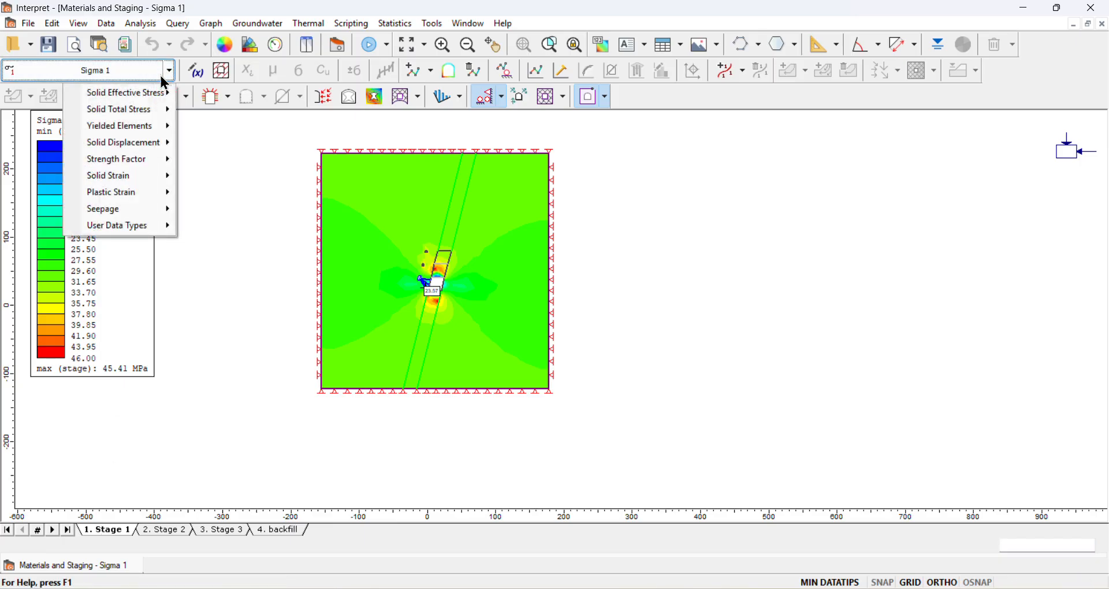
{"action": "mouse_move", "coordinate": [132, 94]}
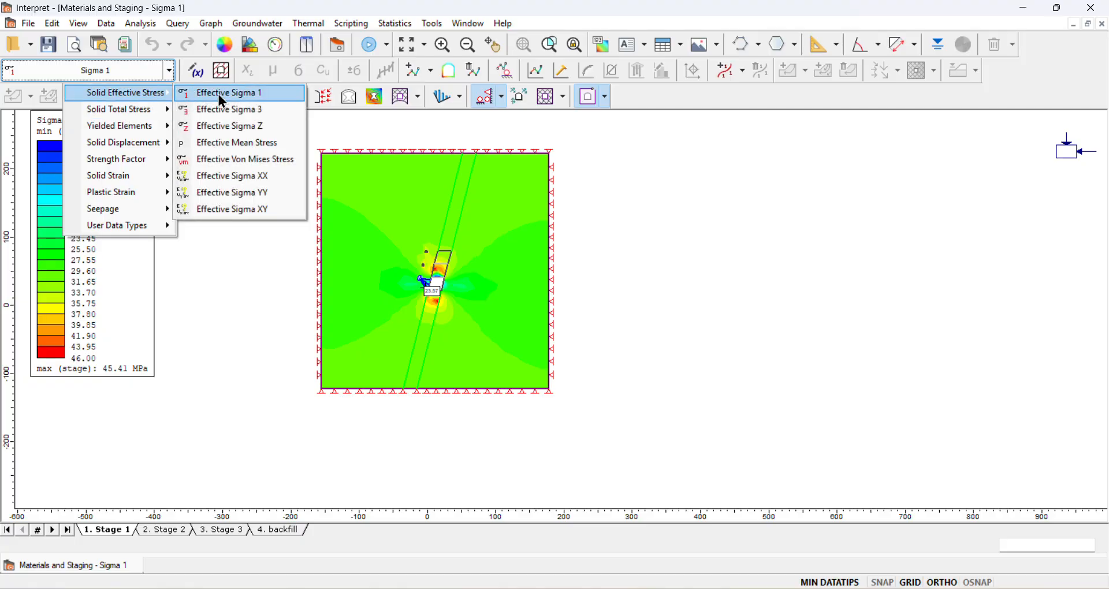
{"action": "left_click", "coordinate": [224, 110]}
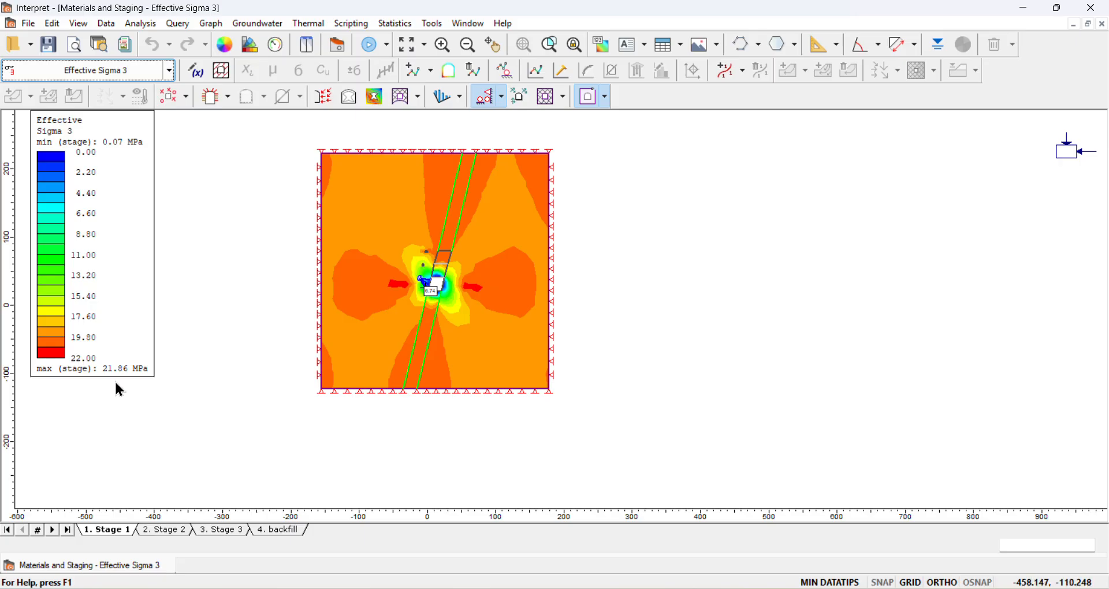
{"action": "left_click", "coordinate": [159, 526]}
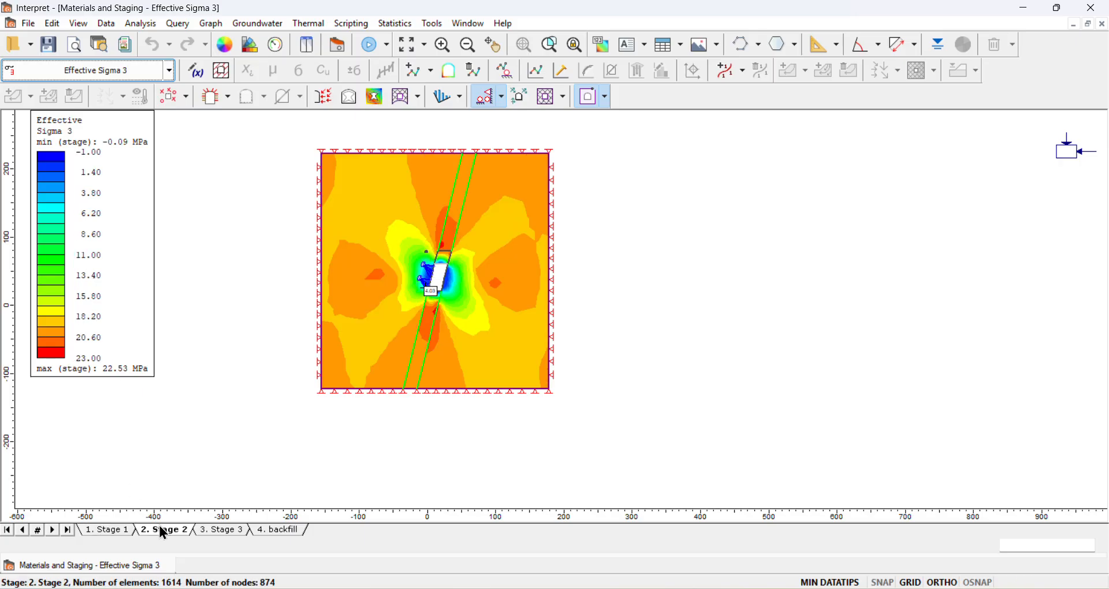
{"action": "left_click", "coordinate": [225, 532]}
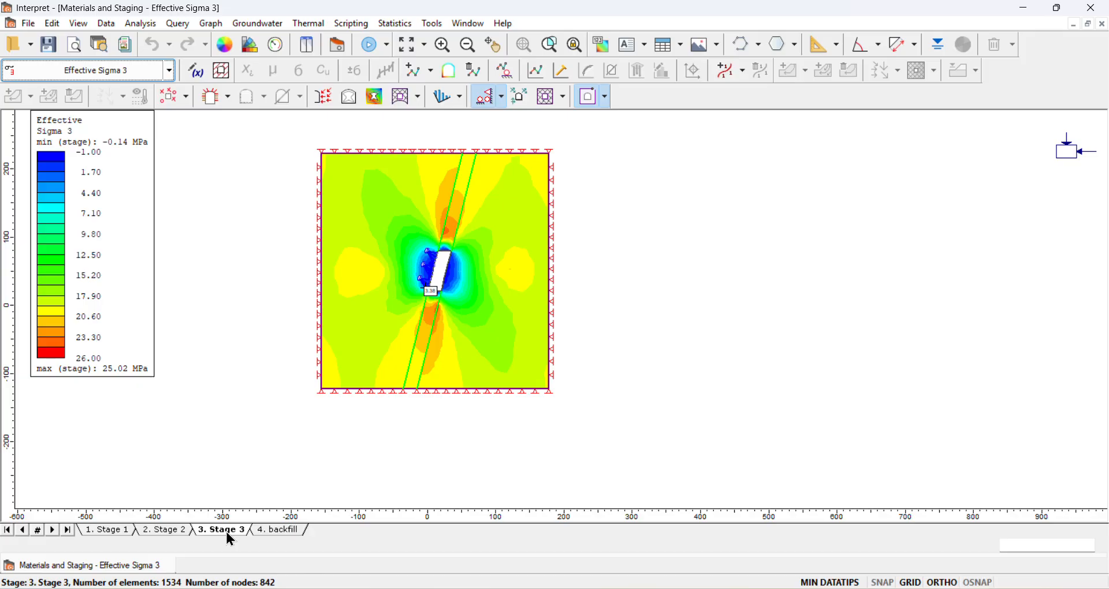
{"action": "left_click", "coordinate": [291, 531]}
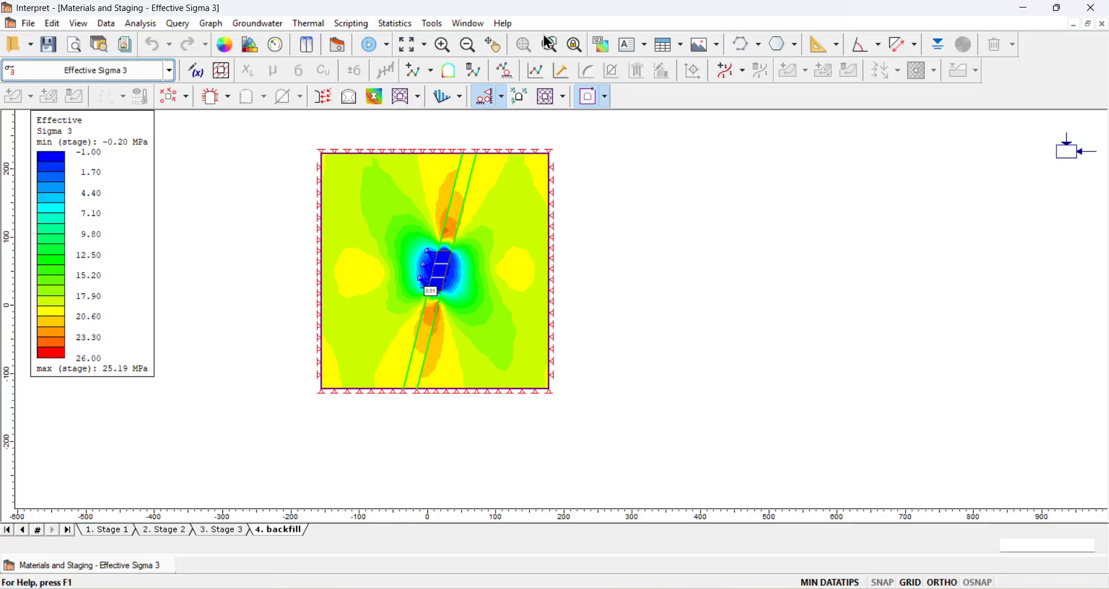
- Add two new contour windows for the Materials and Staging results
{"action": "left_click", "coordinate": [1058, 8]}
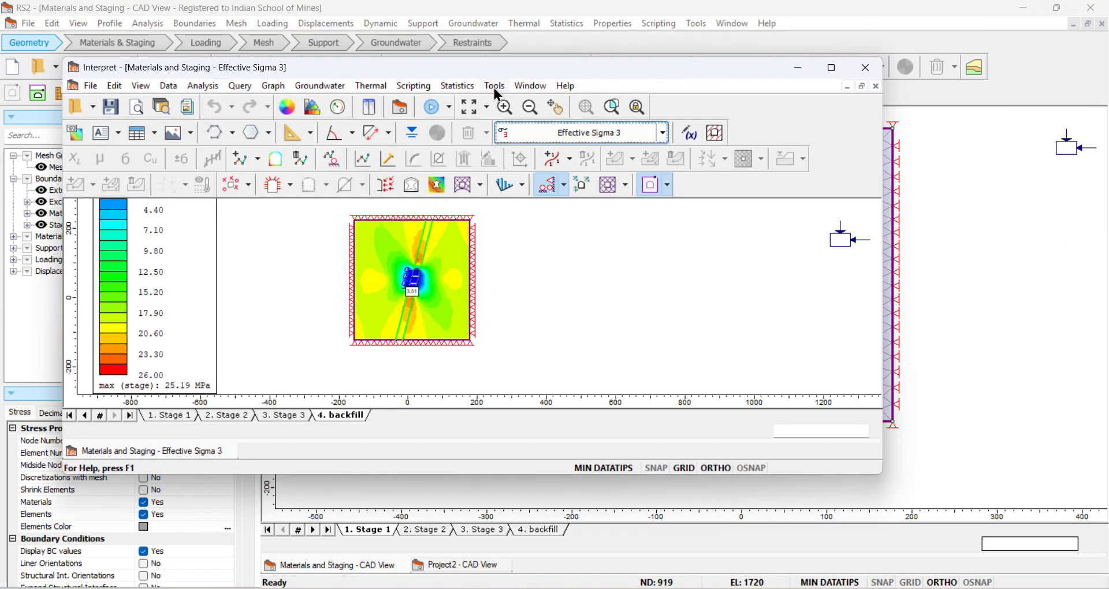
{"action": "left_click", "coordinate": [524, 87]}
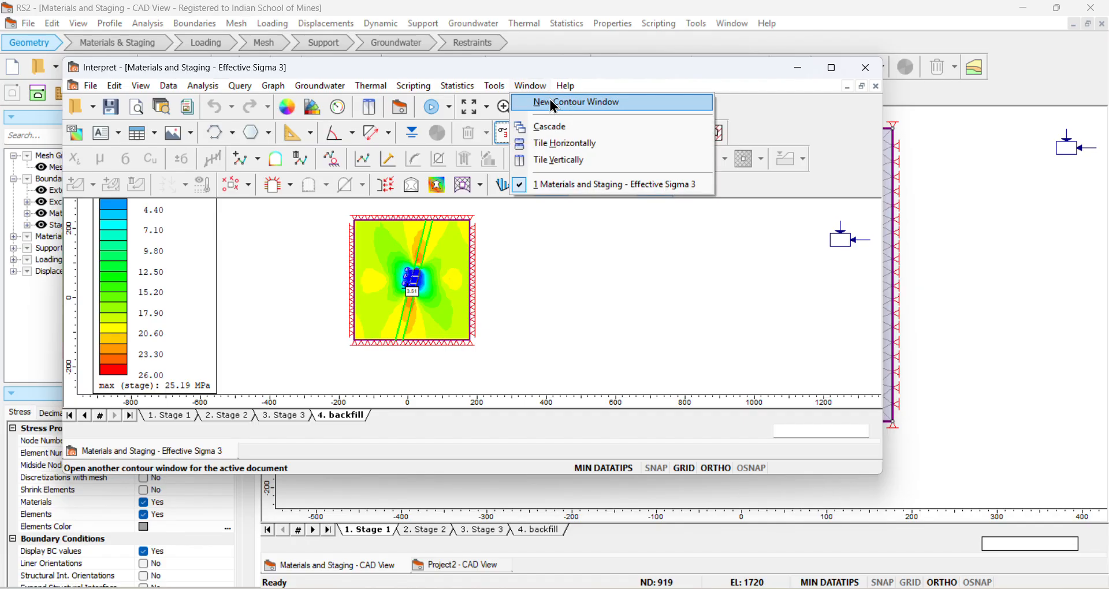
{"action": "left_click", "coordinate": [551, 101]}
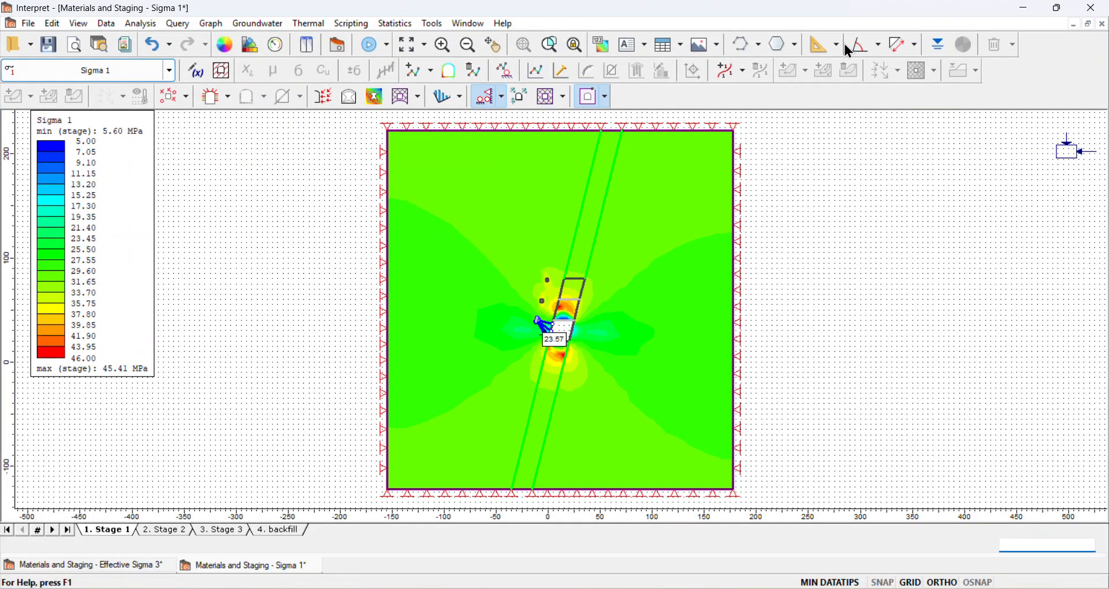
{"action": "left_click", "coordinate": [1059, 9]}
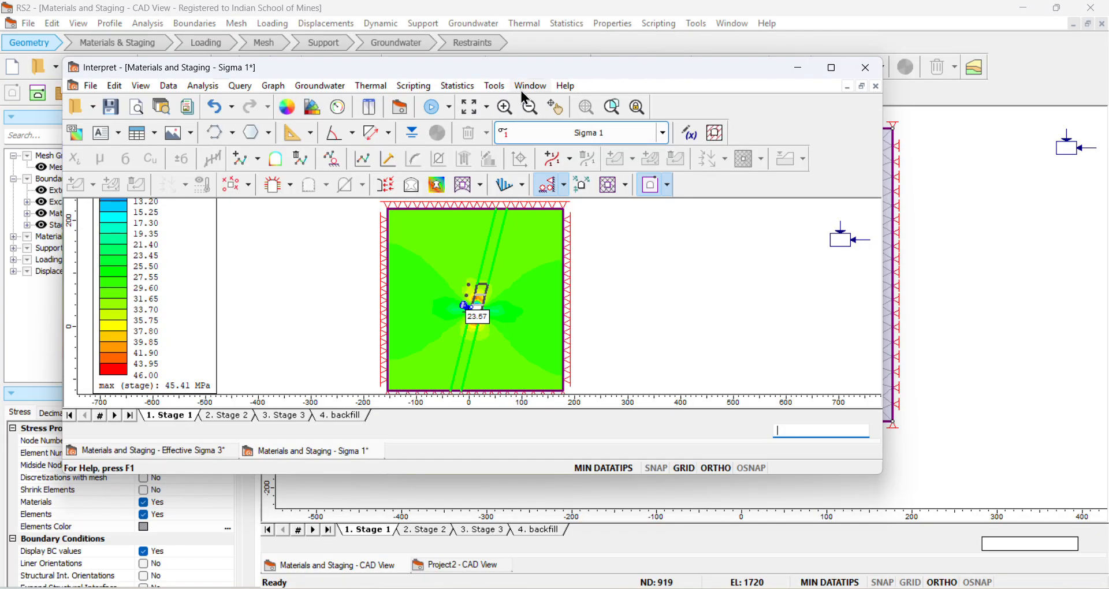
{"action": "left_click", "coordinate": [529, 86]}
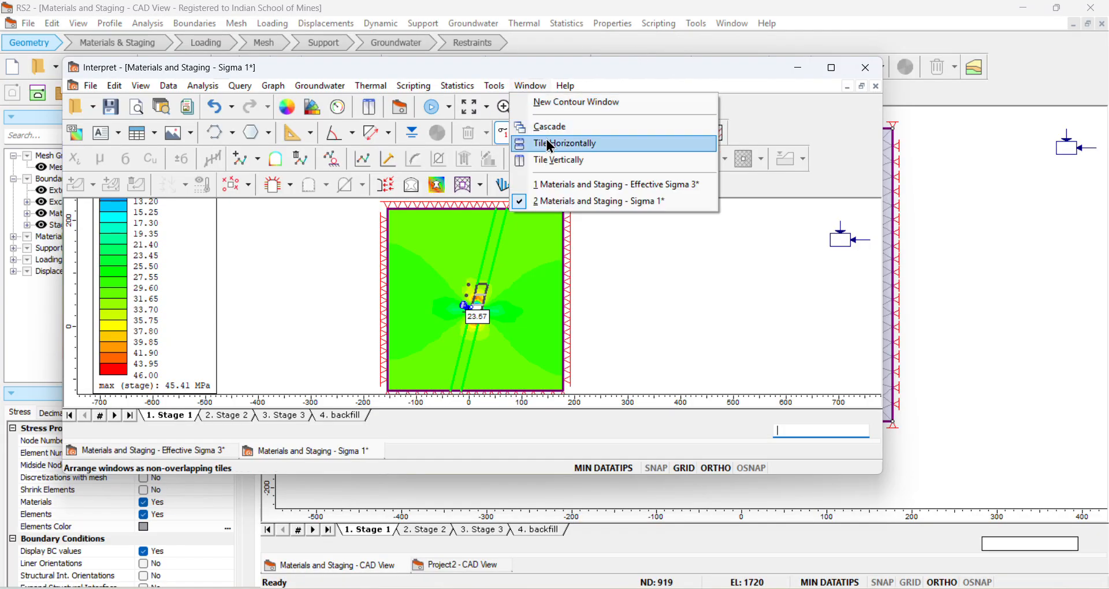
{"action": "left_click", "coordinate": [549, 104]}
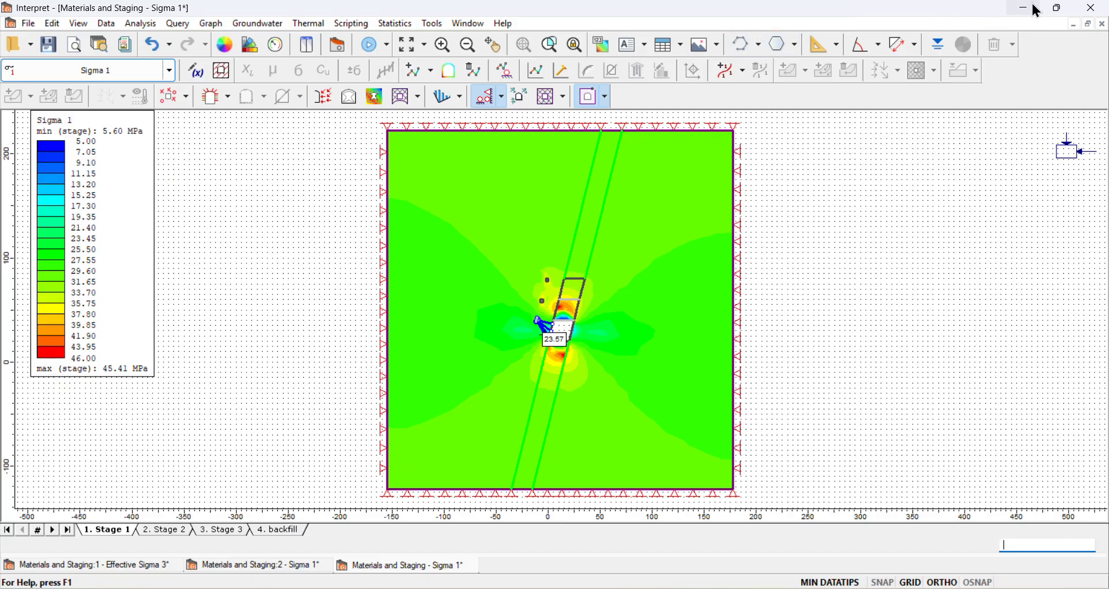
- Tile the three contour windows horizontally and maximize the Interpret window
{"action": "left_click", "coordinate": [1059, 9]}
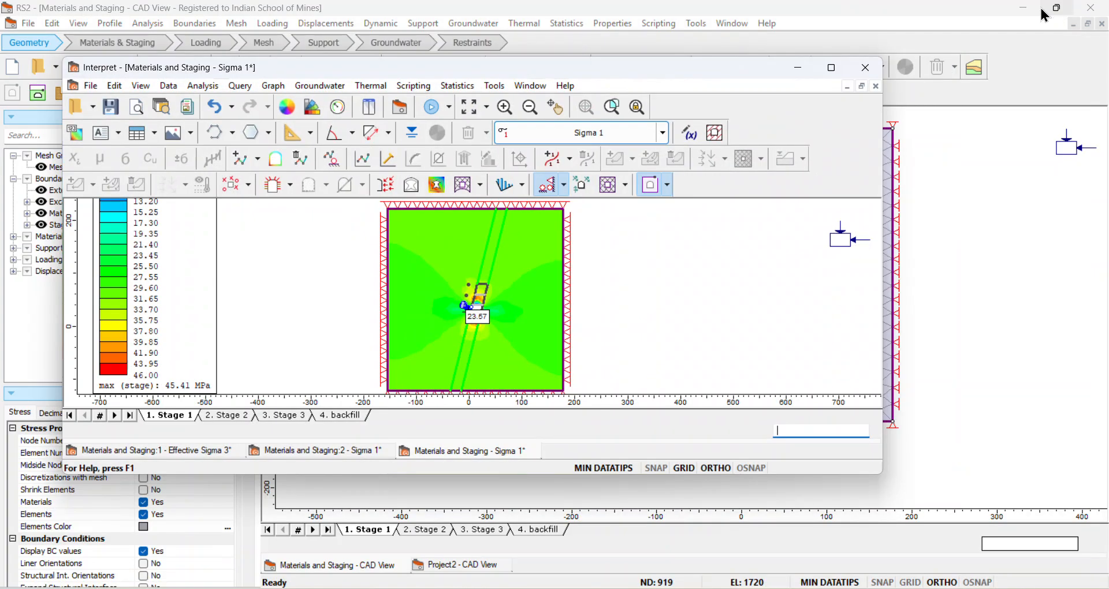
{"action": "left_click", "coordinate": [531, 88]}
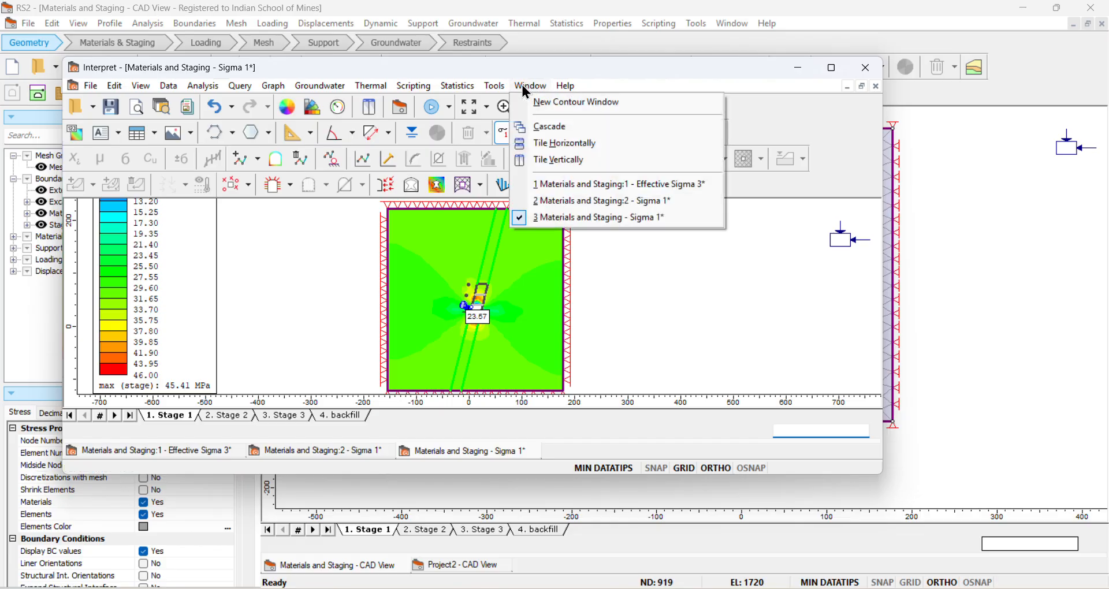
{"action": "left_click", "coordinate": [556, 144]}
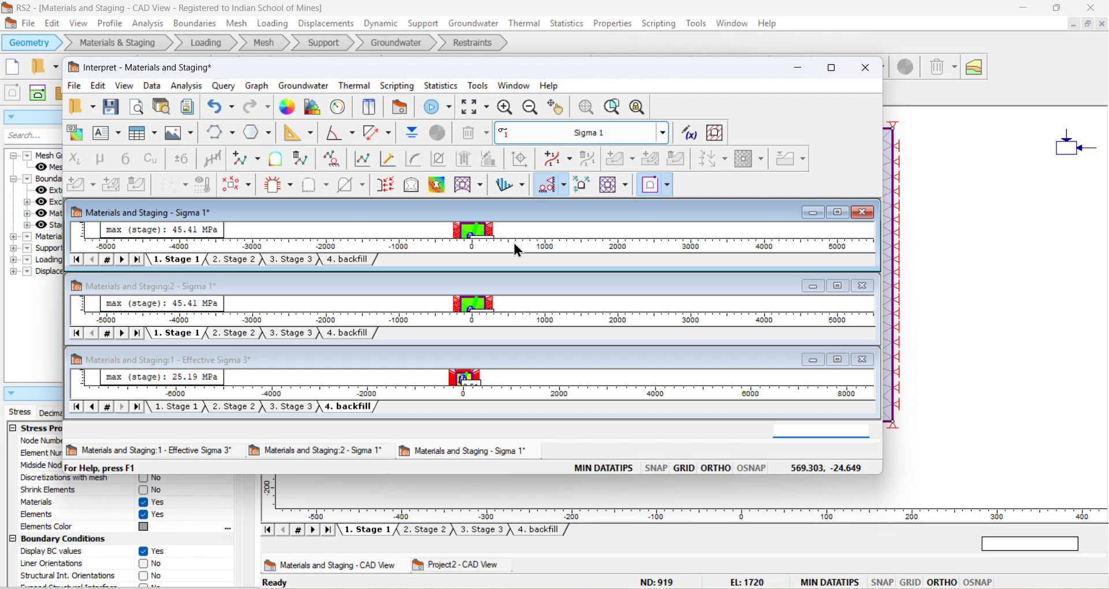
{"action": "left_click", "coordinate": [837, 68]}
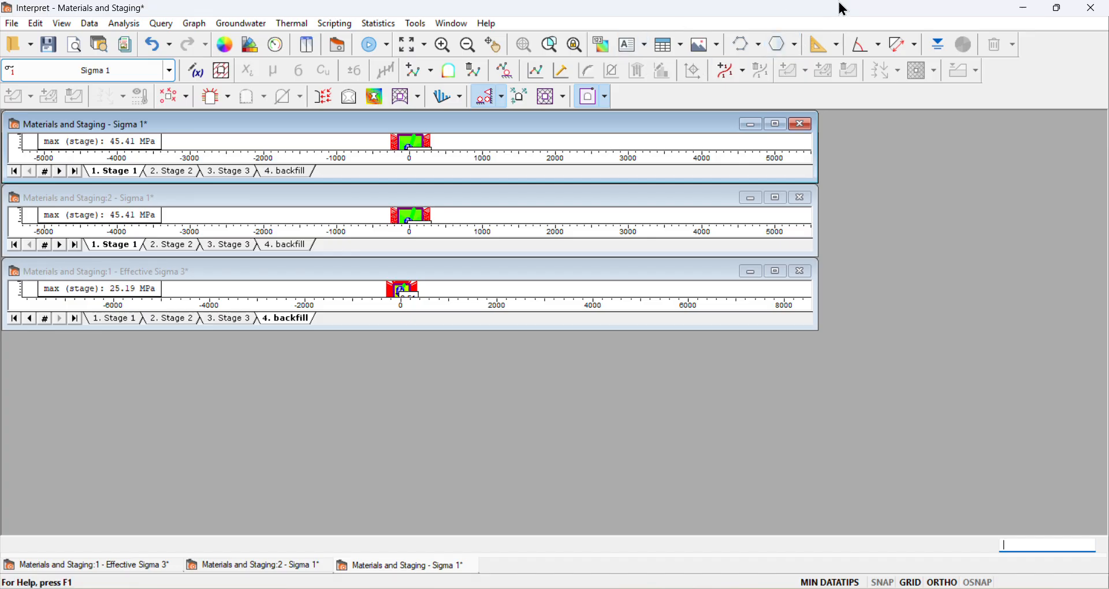
- Tile the three contour windows vertically and enlarge the Interpret window to full screen
{"action": "left_click", "coordinate": [1061, 9]}
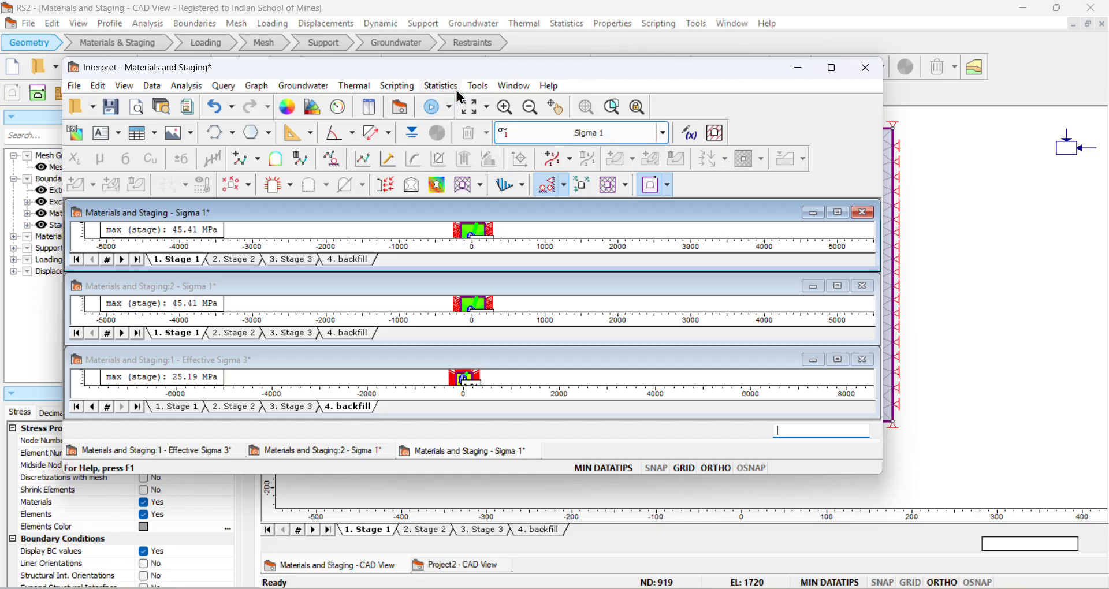
{"action": "left_click", "coordinate": [512, 86]}
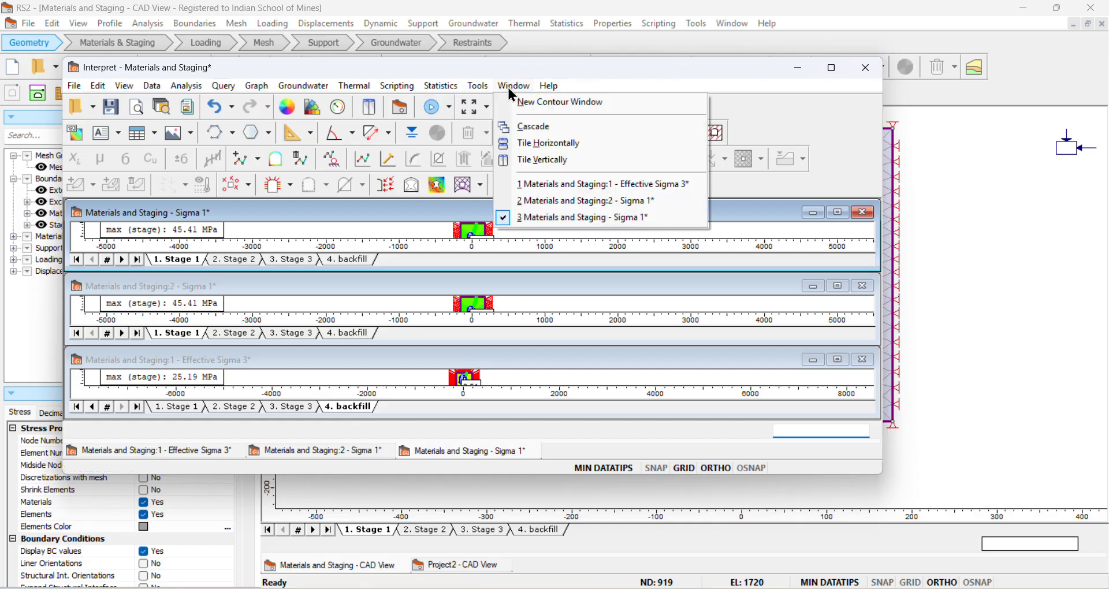
{"action": "left_click", "coordinate": [526, 161]}
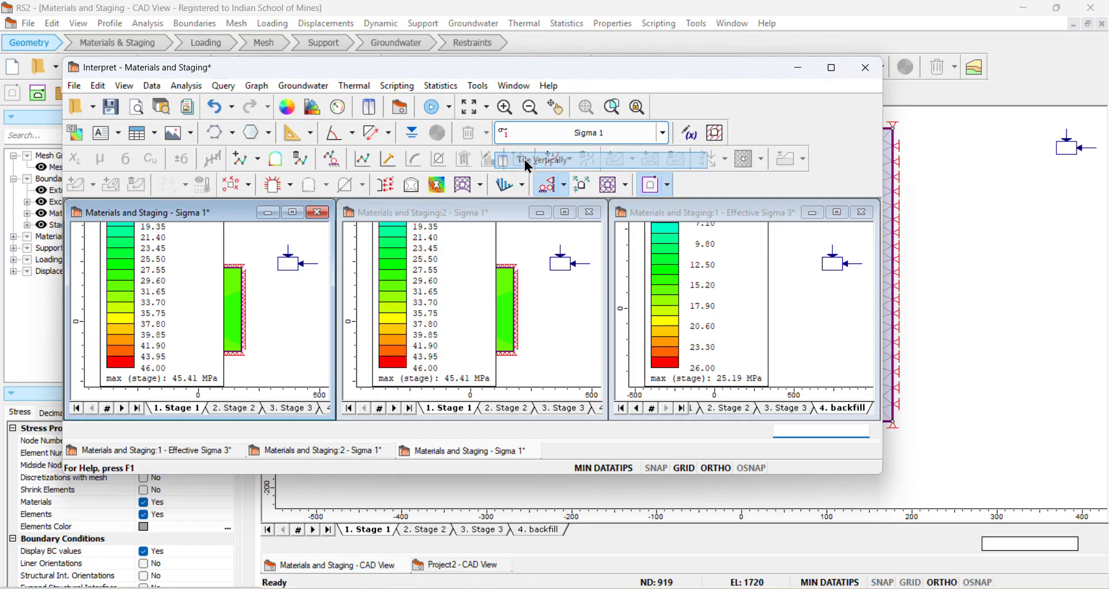
{"action": "left_click", "coordinate": [834, 73]}
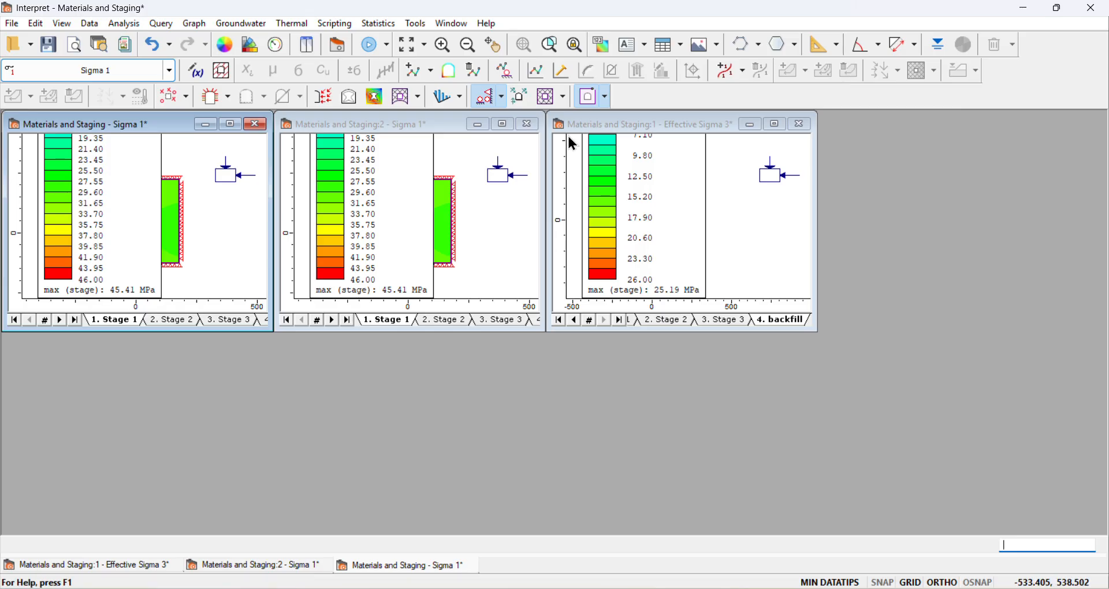
{"action": "left_click", "coordinate": [231, 124]}
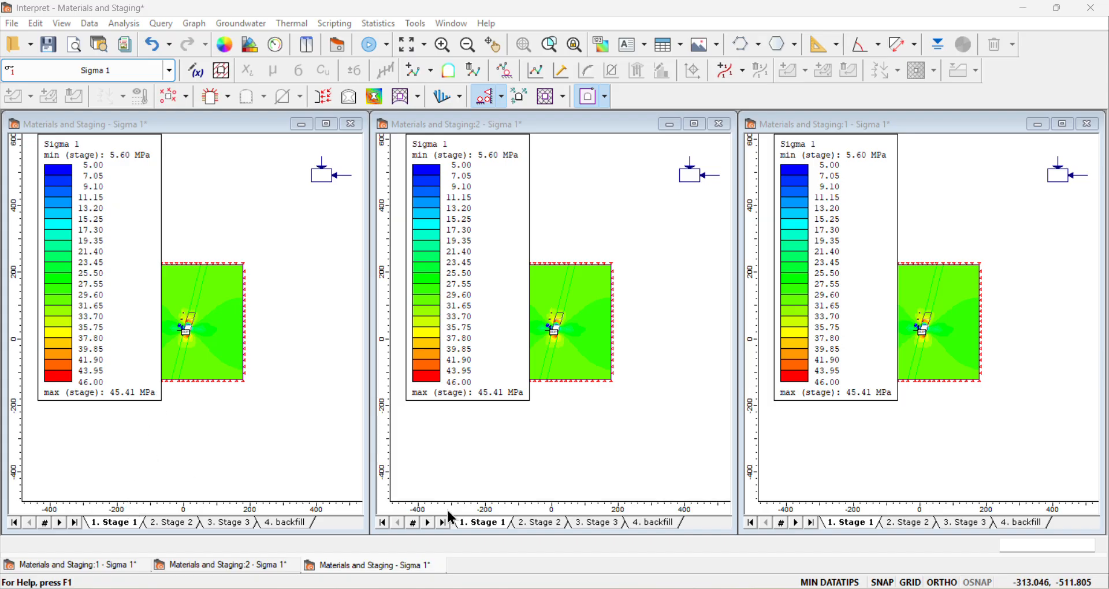
- Show Stage 2 in the second contour window and Stage 3 in the third, beside Stage 1 in the first
{"action": "left_click", "coordinate": [538, 524]}
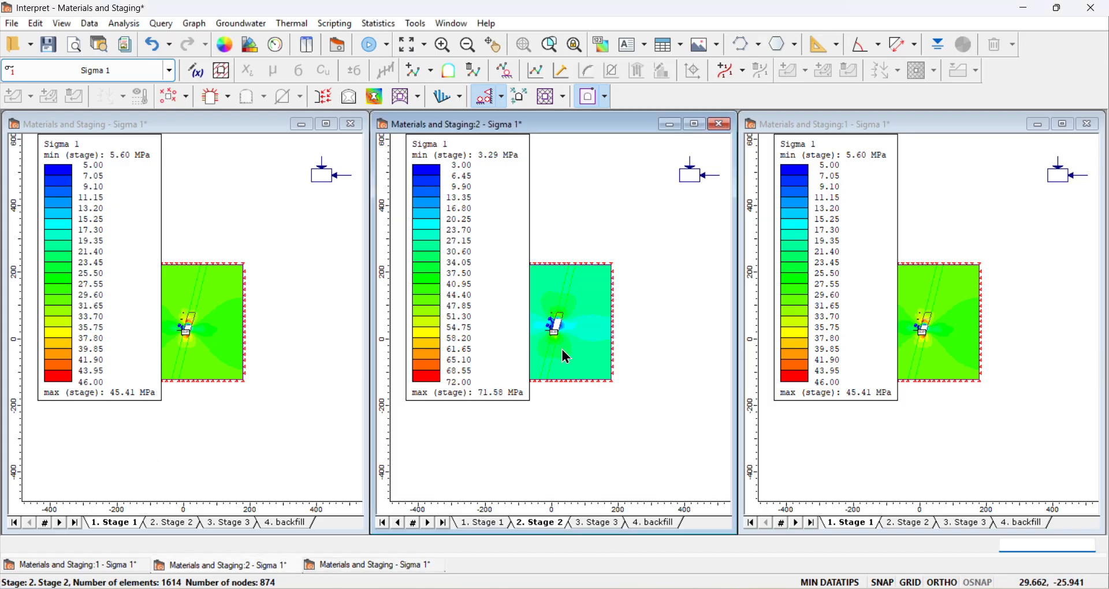
{"action": "left_click", "coordinate": [966, 525]}
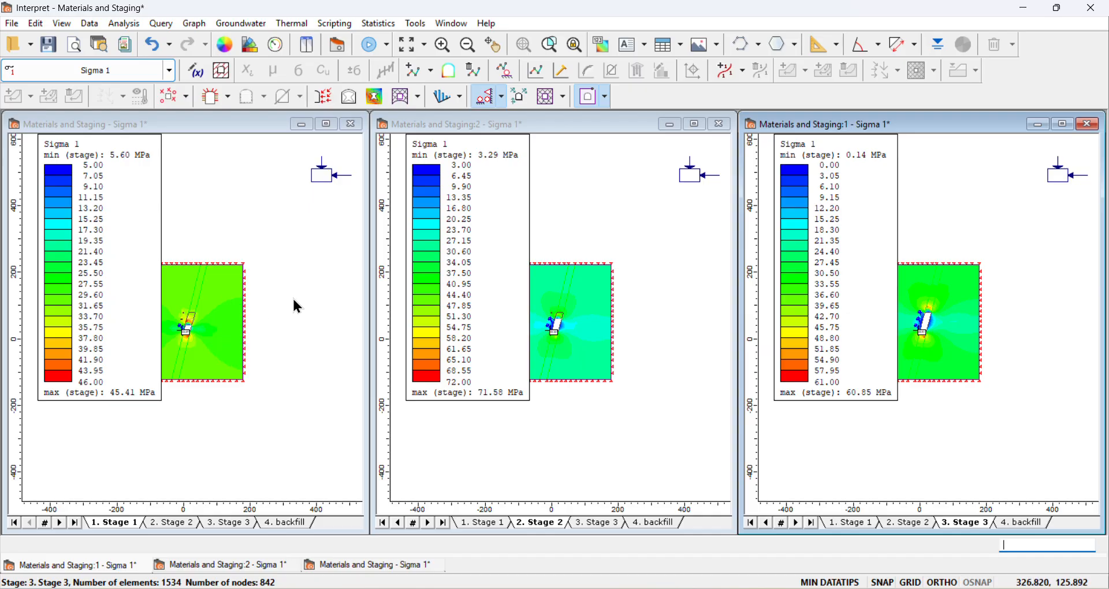
{"action": "right_click", "coordinate": [231, 307]}
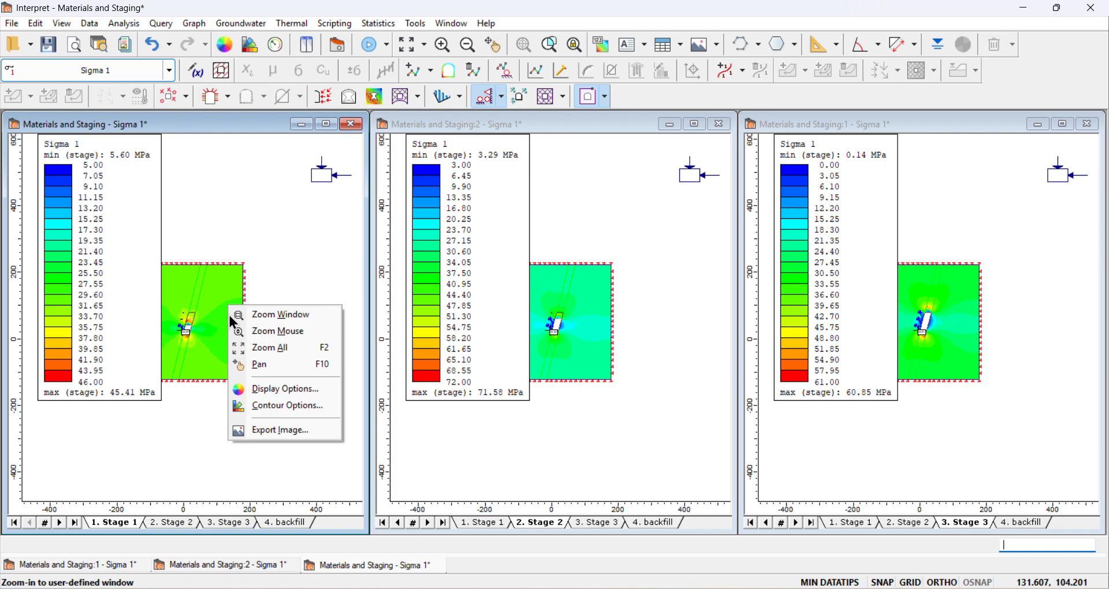
{"action": "left_click", "coordinate": [268, 366]}
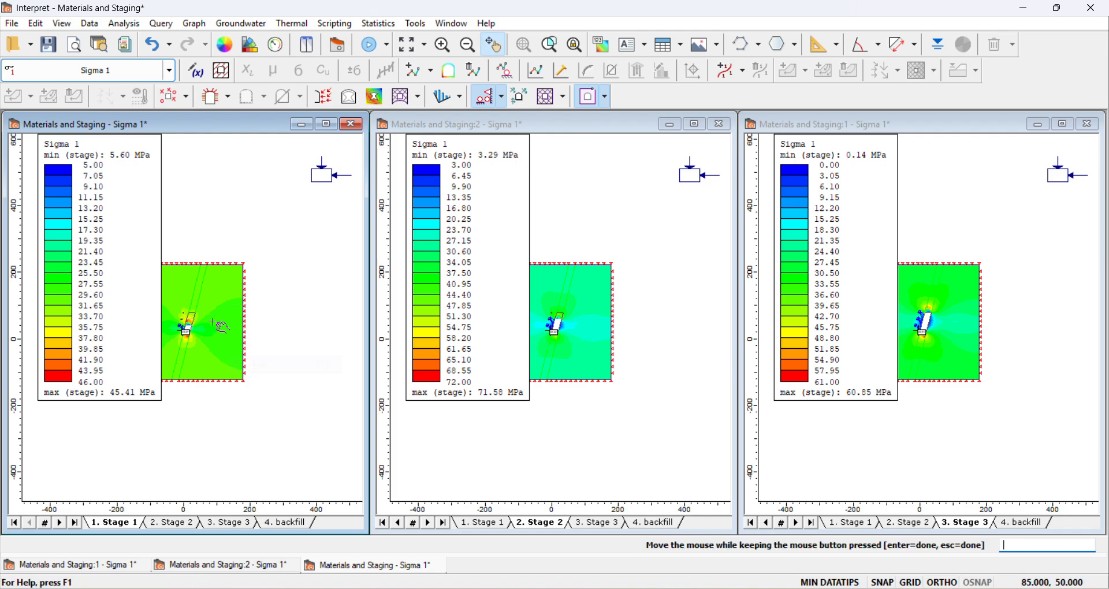
{"action": "left_click_drag", "start_coordinate": [265, 336], "coordinate": [319, 317]}
{"action": "left_click_drag", "start_coordinate": [592, 330], "coordinate": [646, 318]}
{"action": "left_click_drag", "start_coordinate": [912, 310], "coordinate": [972, 296]}
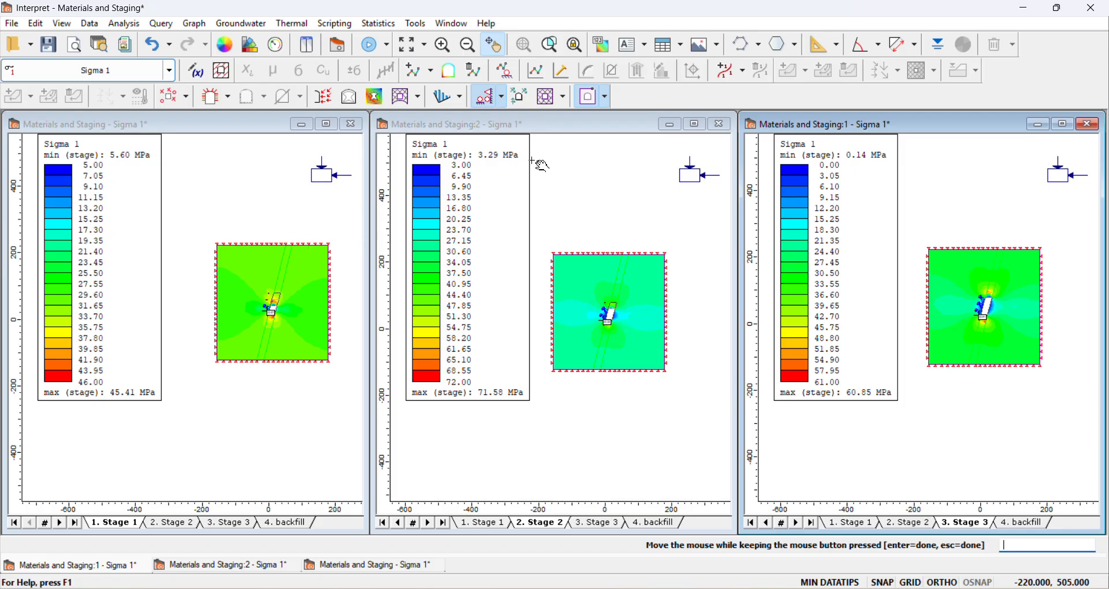
- Close the second and third contour windows and maximize the remaining Sigma 1 window
{"action": "left_click", "coordinate": [1093, 125]}
{"action": "left_click", "coordinate": [722, 125]}
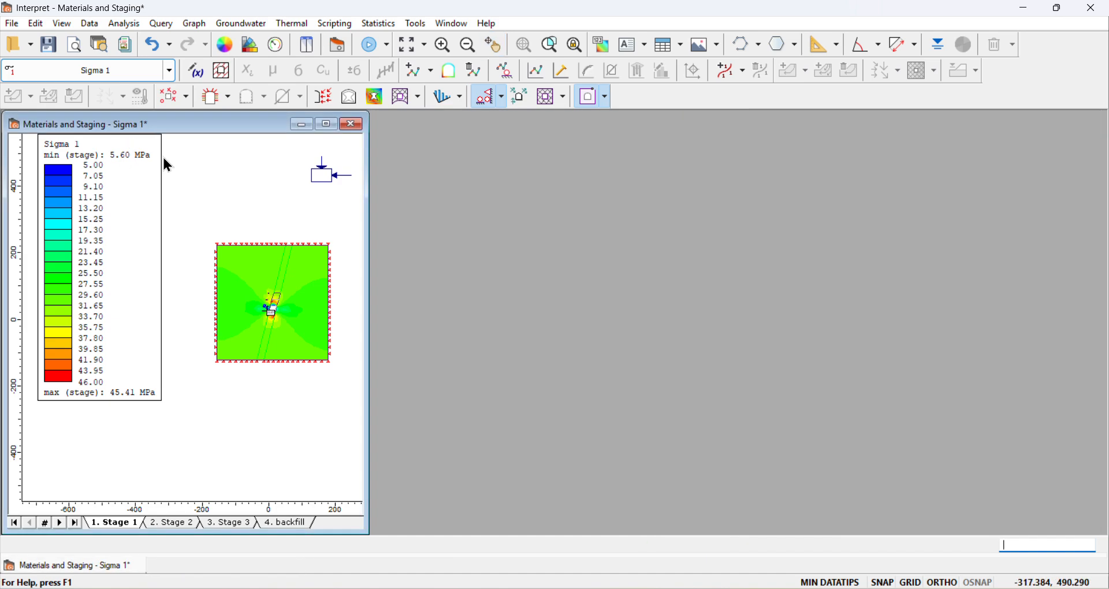
{"action": "left_click", "coordinate": [327, 124]}
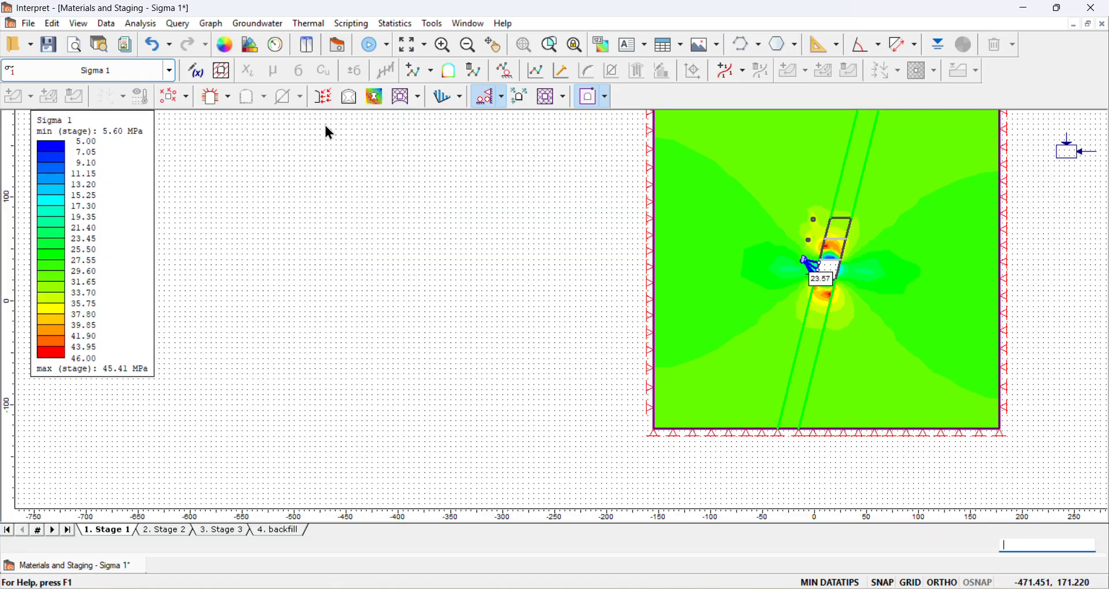
- Bring the whole Stage 1 model into clear view beside the contour legend
{"action": "scroll", "coordinate": [789, 163], "scroll_direction": "up", "scroll_amount": 2}
{"action": "scroll", "coordinate": [790, 164], "scroll_direction": "down", "scroll_amount": 5}
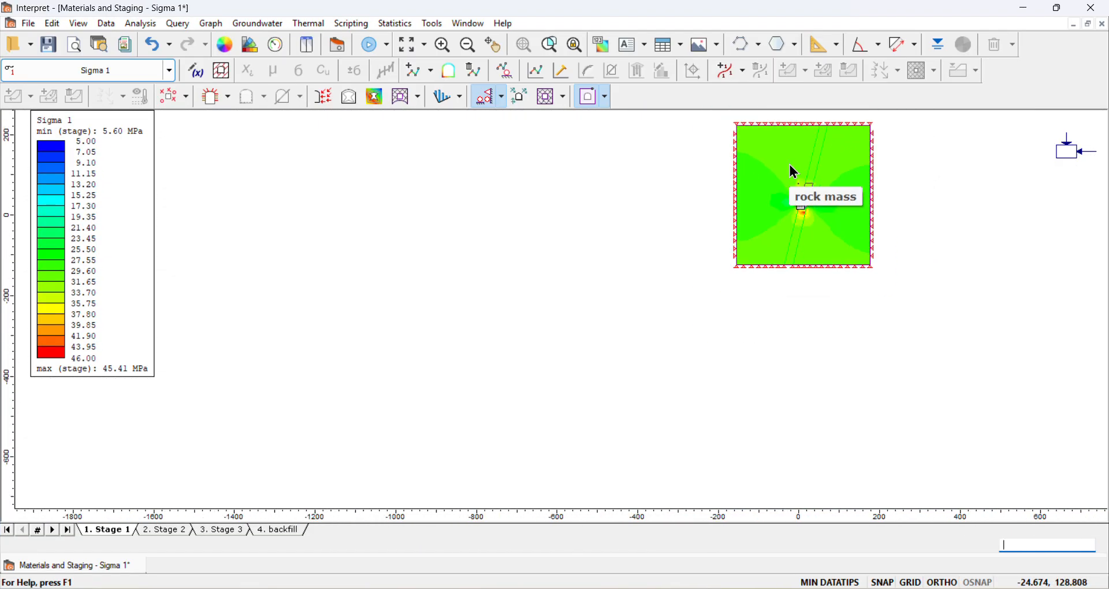
{"action": "right_click", "coordinate": [805, 209]}
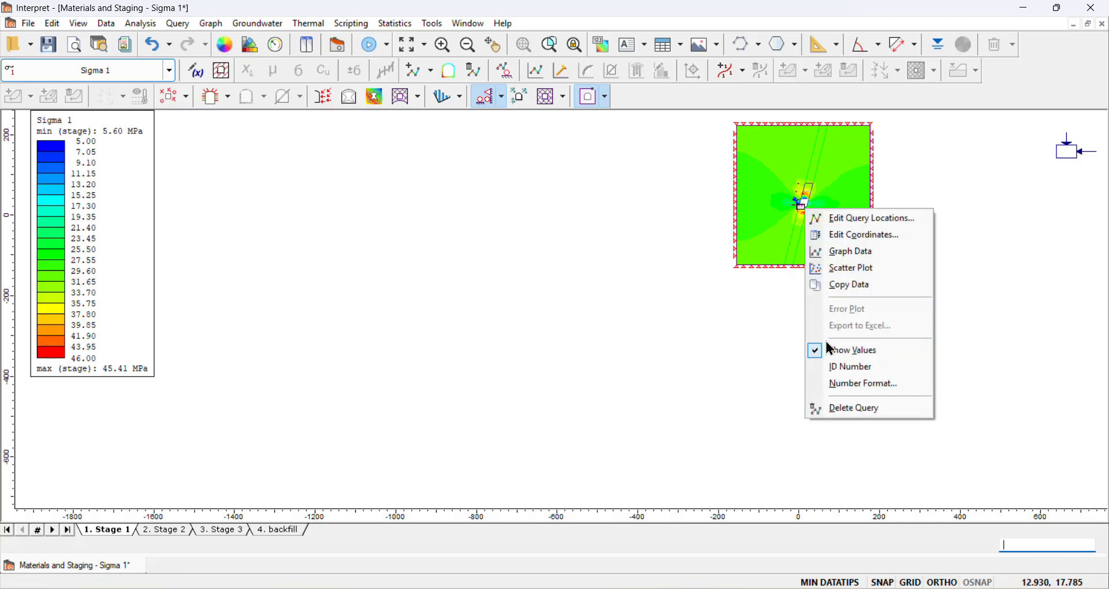
{"action": "left_click", "coordinate": [732, 319]}
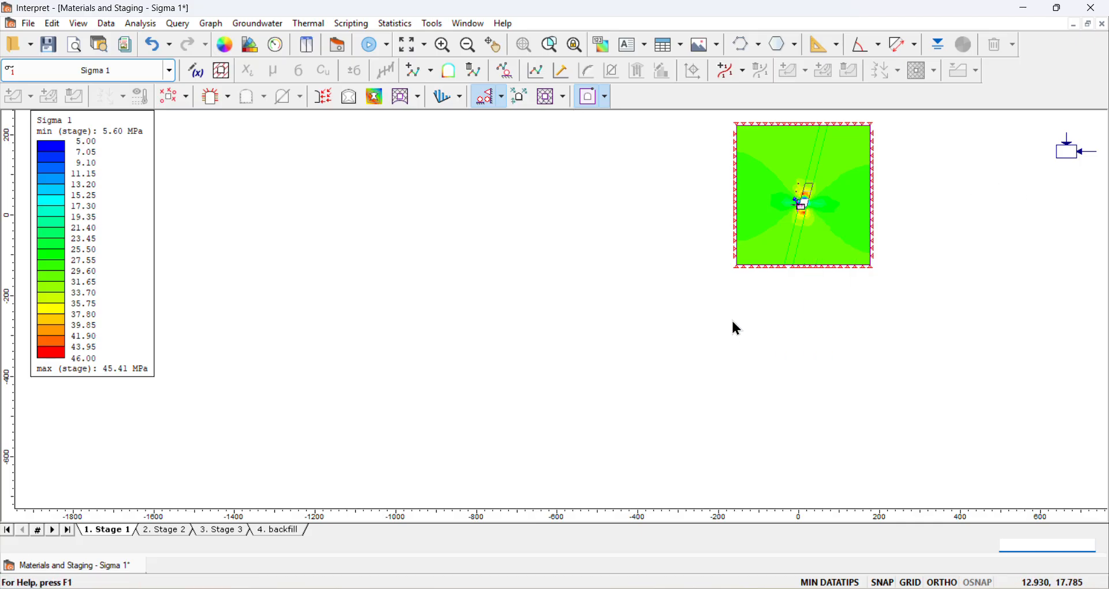
{"action": "right_click", "coordinate": [731, 319]}
{"action": "left_click", "coordinate": [774, 376]}
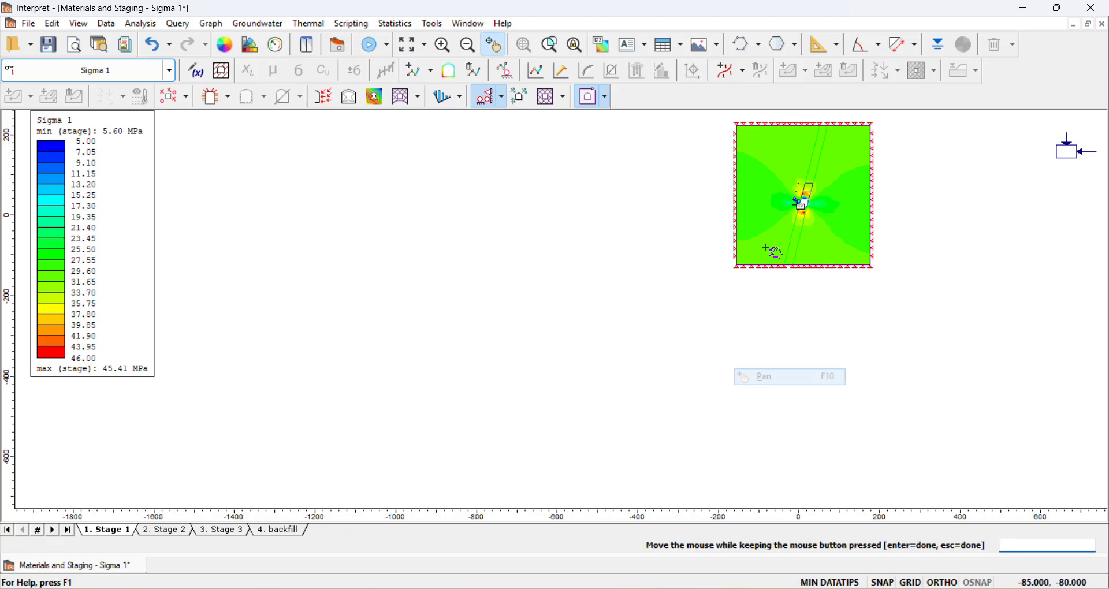
{"action": "left_click_drag", "start_coordinate": [772, 250], "coordinate": [392, 327]}
{"action": "scroll", "coordinate": [404, 292], "scroll_direction": "up", "scroll_amount": 5}
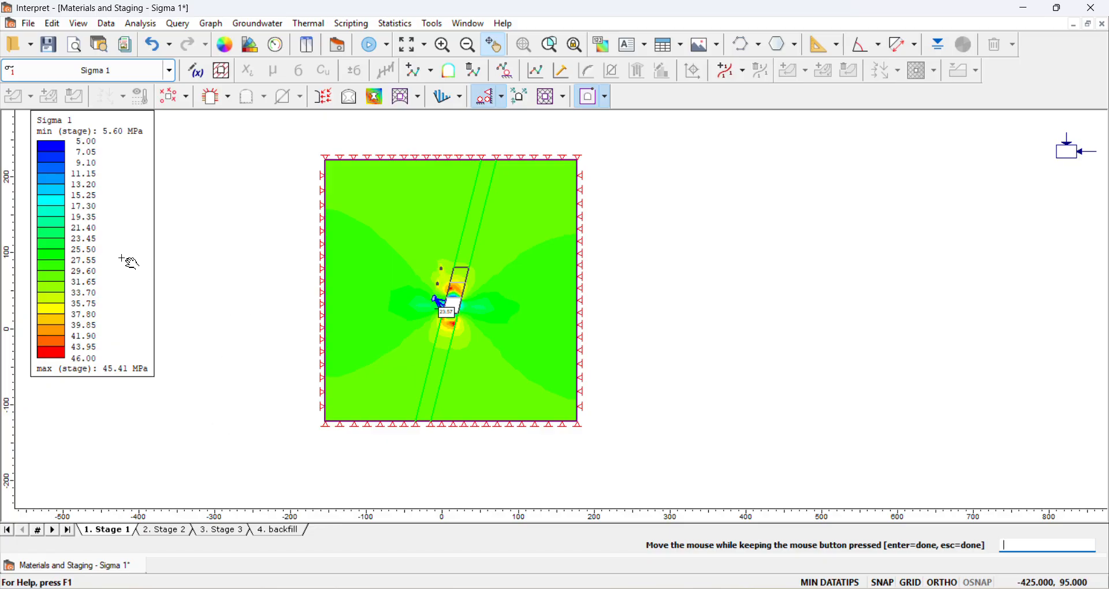
{"action": "mouse_move", "coordinate": [129, 263]}
{"action": "left_mouse_down"}
{"action": "mouse_move", "coordinate": [178, 304]}
{"action": "mouse_move", "coordinate": [141, 256]}
{"action": "left_mouse_up"}
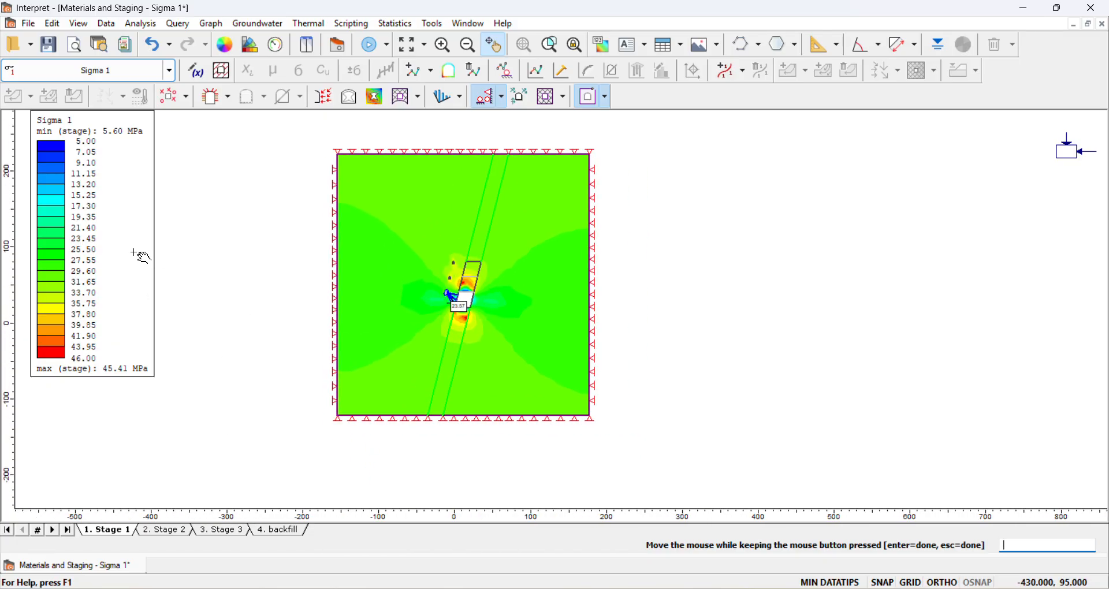
{"action": "right_click", "coordinate": [377, 305]}
{"action": "left_click", "coordinate": [409, 315]}
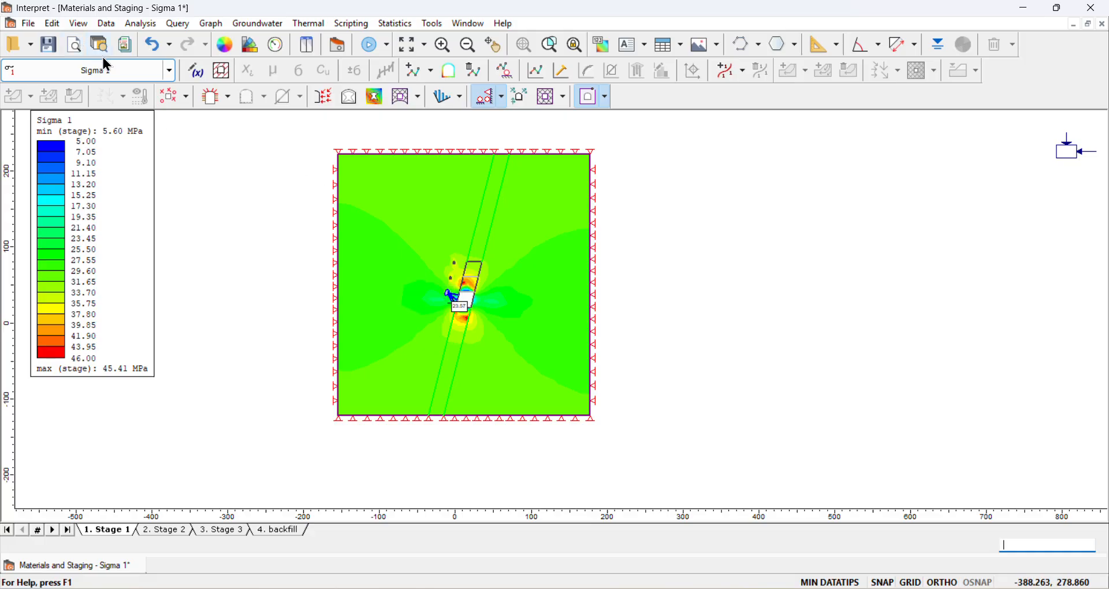
- Turn on Stress Trajectories in the display options and examine them around the Stage 1 excavation
{"action": "left_click", "coordinate": [78, 23]}
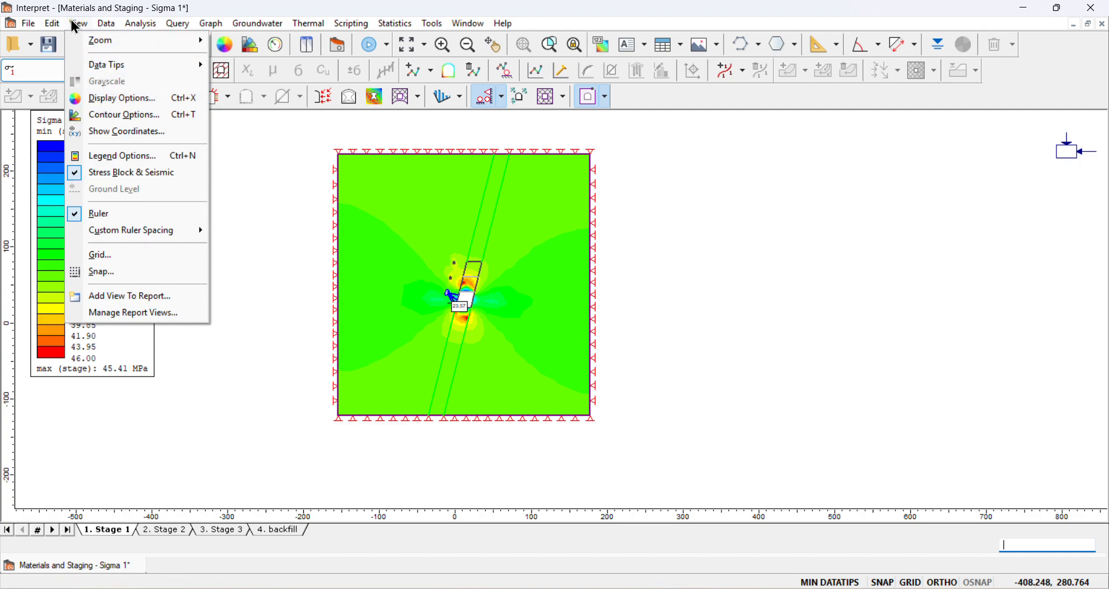
{"action": "left_click", "coordinate": [120, 99]}
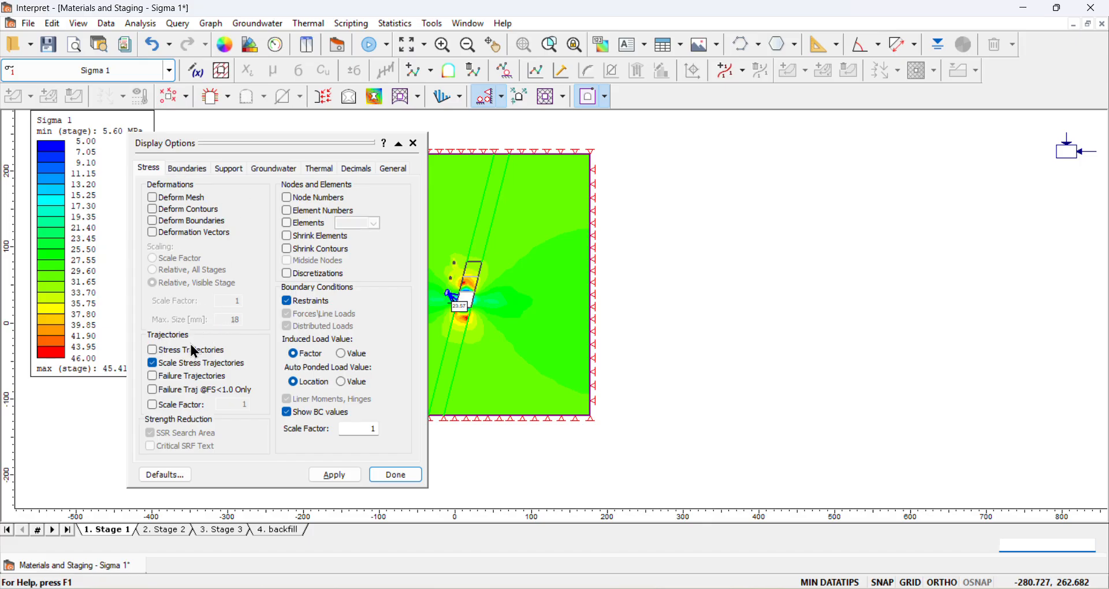
{"action": "left_click", "coordinate": [153, 353]}
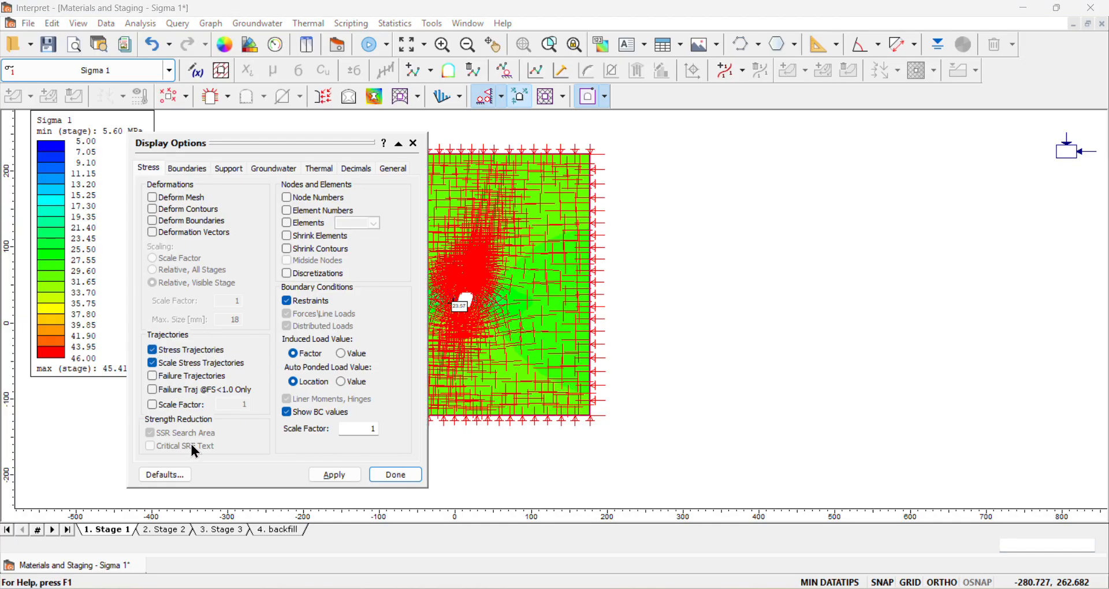
{"action": "left_click", "coordinate": [396, 473]}
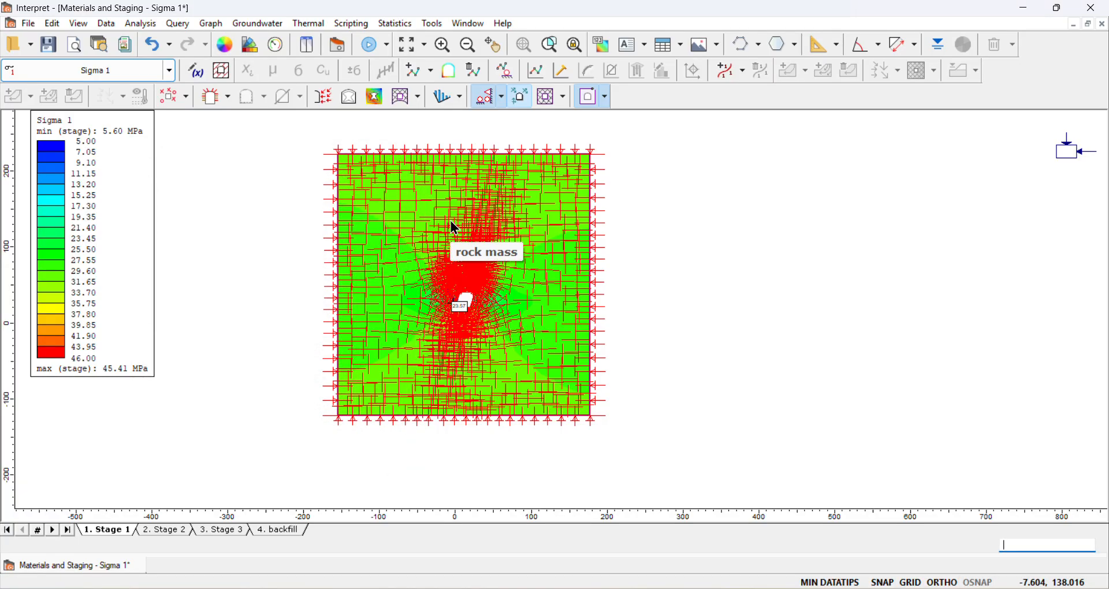
{"action": "scroll", "coordinate": [463, 240], "scroll_direction": "up", "scroll_amount": 2}
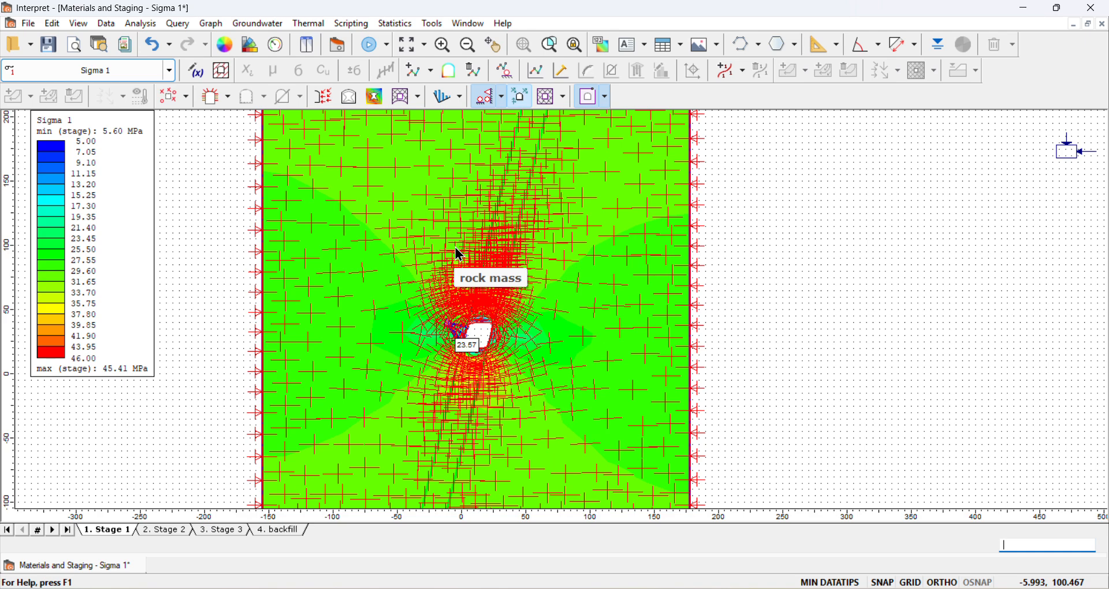
{"action": "scroll", "coordinate": [456, 248], "scroll_direction": "down", "scroll_amount": 1}
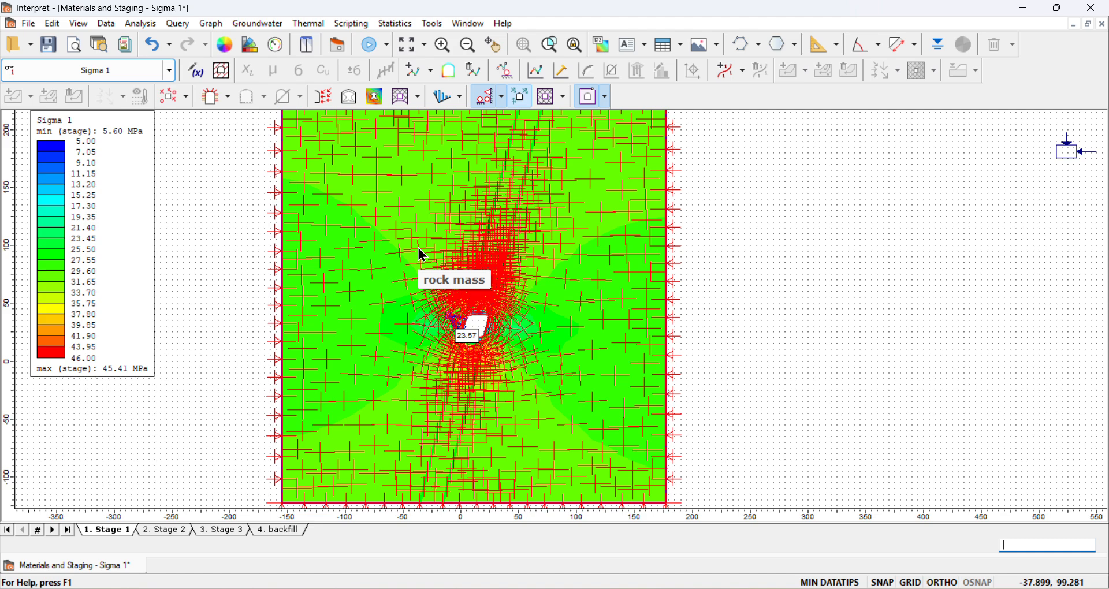
{"action": "scroll", "coordinate": [377, 276], "scroll_direction": "up", "scroll_amount": 1}
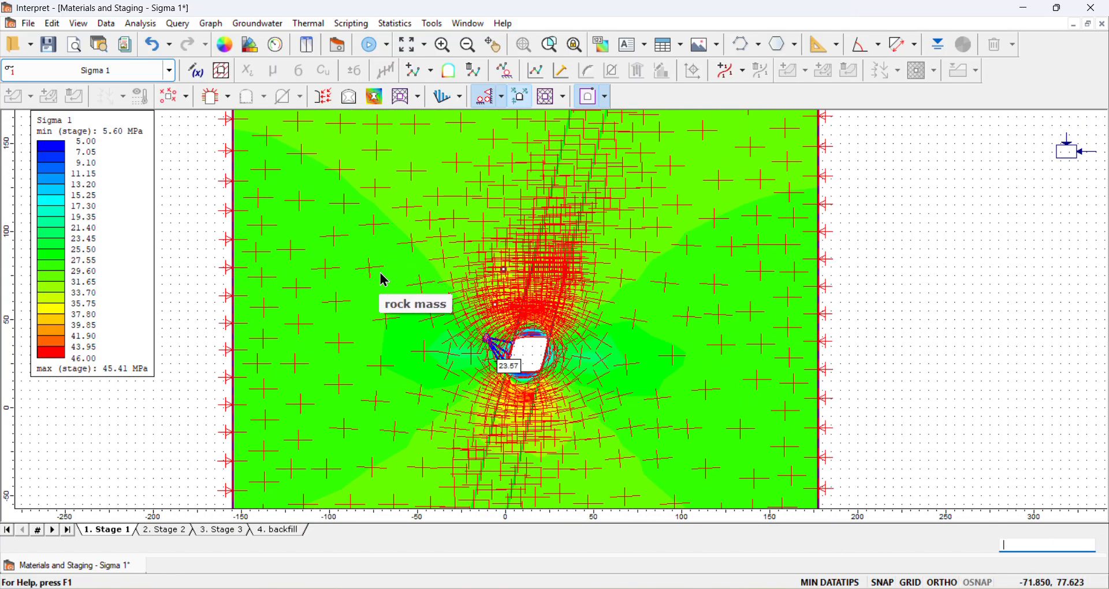
{"action": "scroll", "coordinate": [391, 275], "scroll_direction": "down", "scroll_amount": 1}
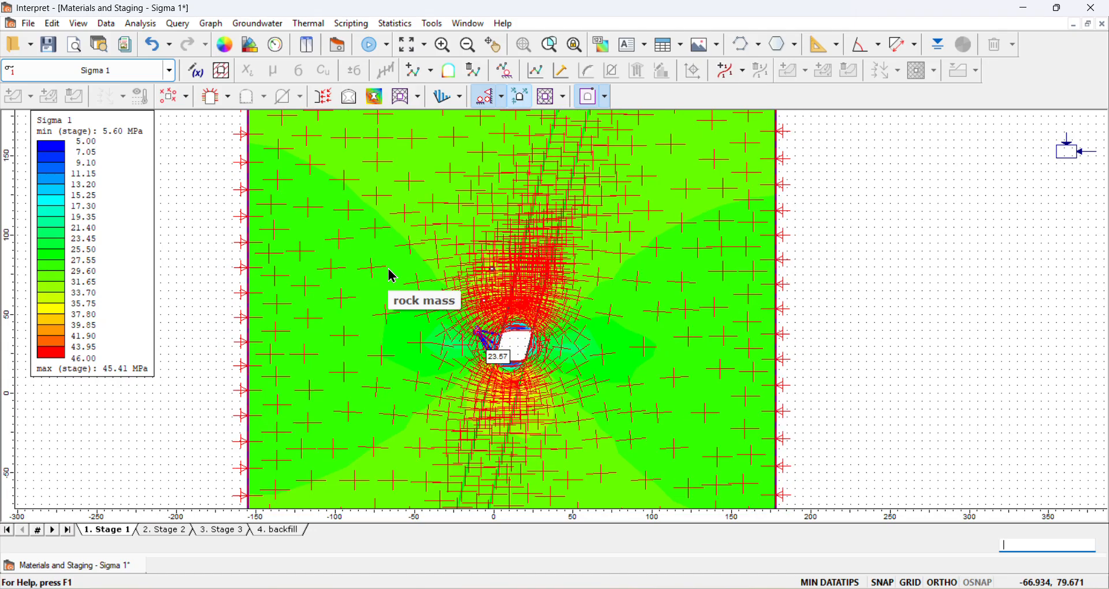
{"action": "scroll", "coordinate": [392, 276], "scroll_direction": "down", "scroll_amount": 1}
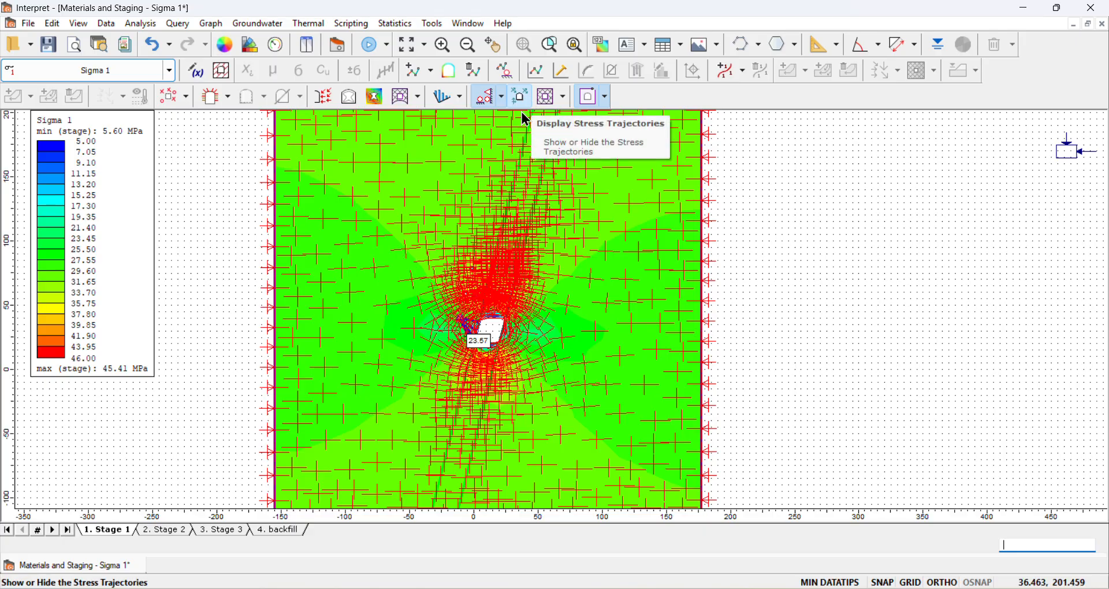
{"action": "scroll", "coordinate": [386, 243], "scroll_direction": "down", "scroll_amount": 1}
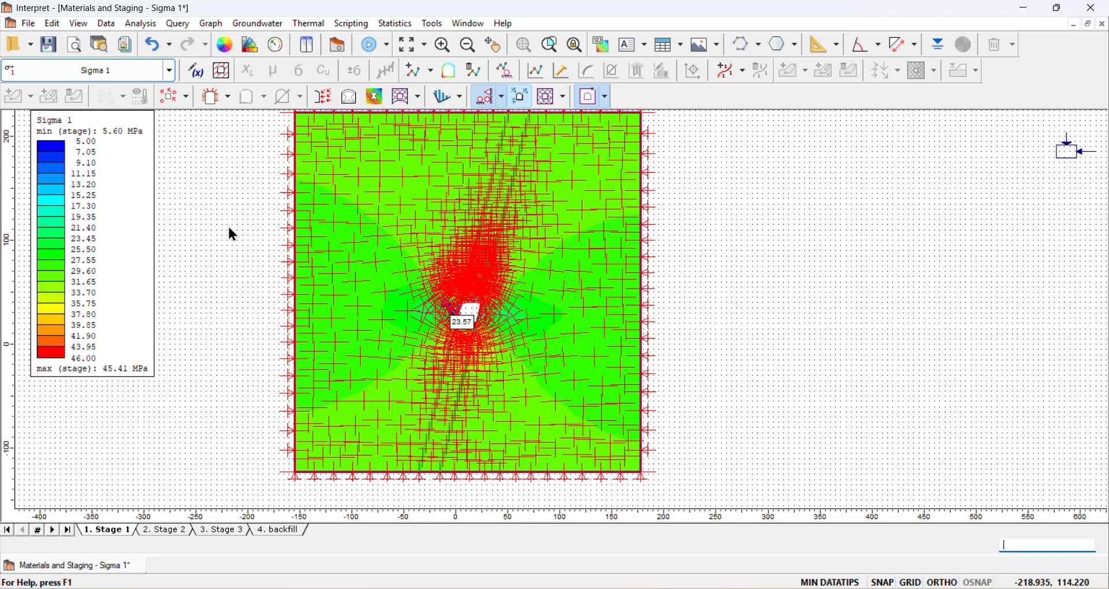
- Turn off Stress Trajectories in the display options so only the Sigma 1 contours are shown
{"action": "left_click", "coordinate": [170, 72]}
{"action": "left_click", "coordinate": [170, 71]}
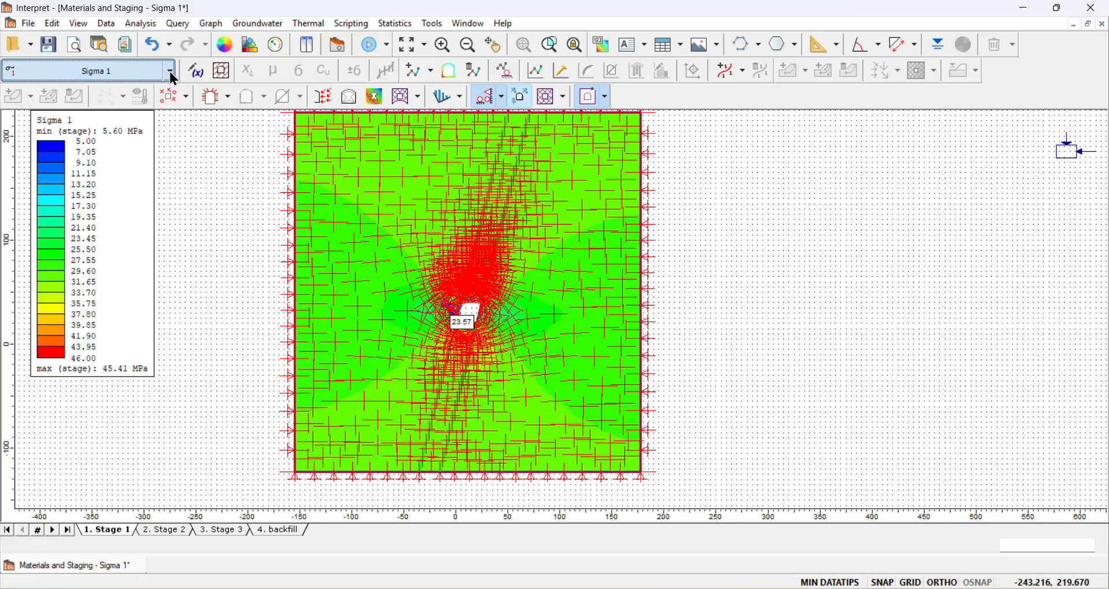
{"action": "left_click", "coordinate": [170, 72]}
{"action": "left_click", "coordinate": [198, 154]}
{"action": "right_click", "coordinate": [178, 222]}
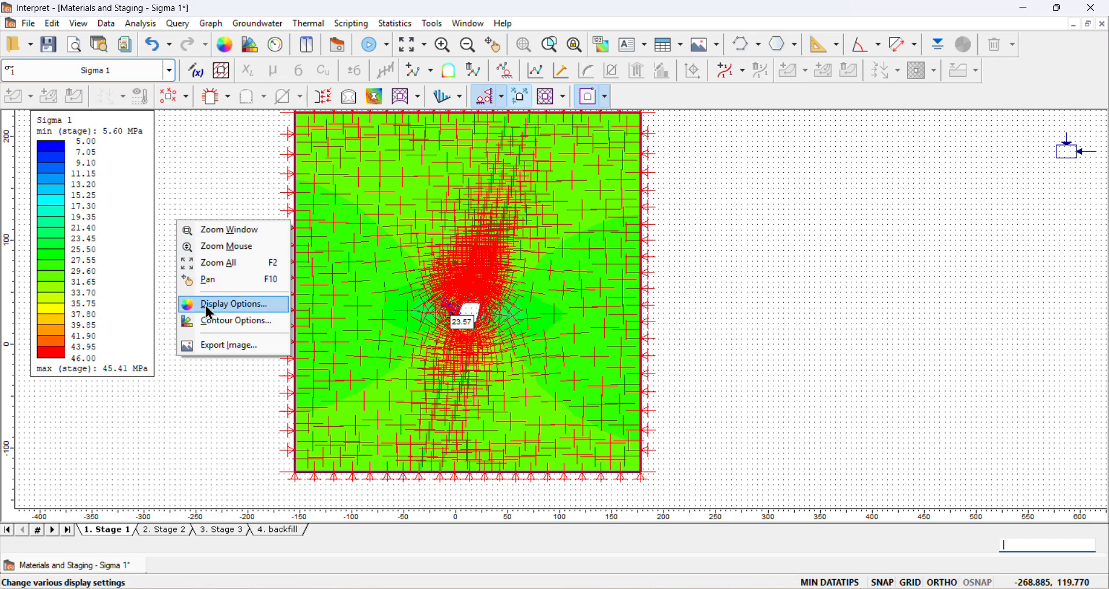
{"action": "left_click", "coordinate": [226, 306]}
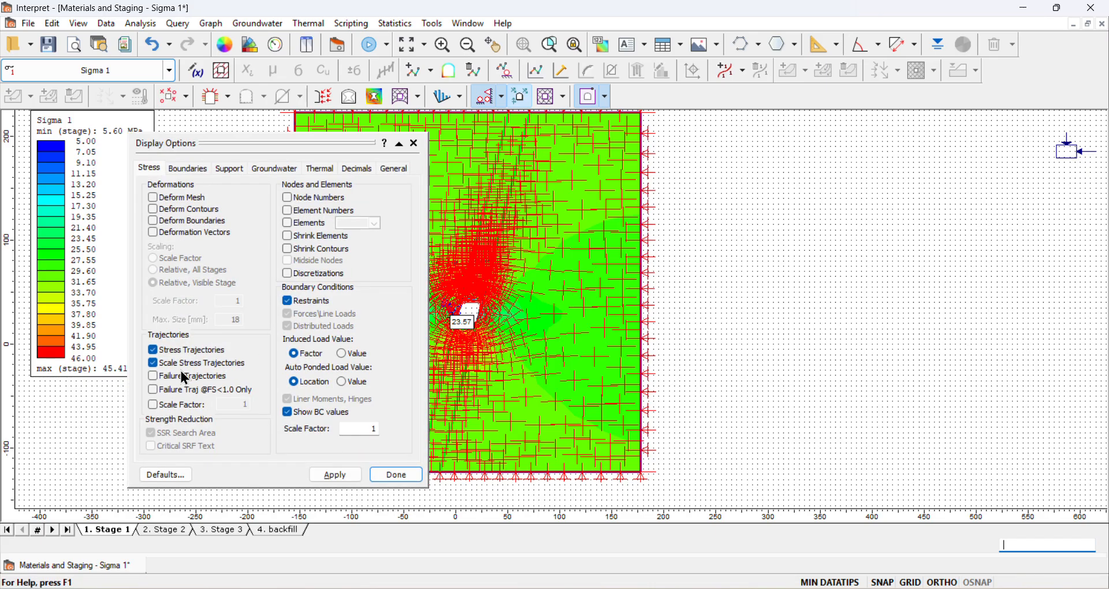
{"action": "left_click", "coordinate": [154, 351]}
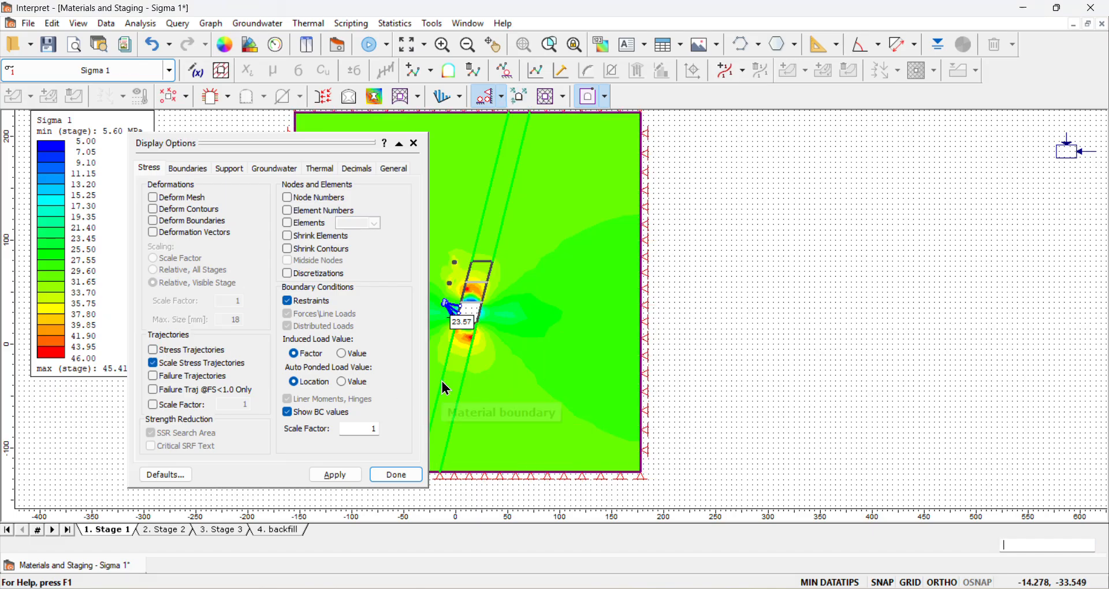
{"action": "left_click", "coordinate": [402, 478]}
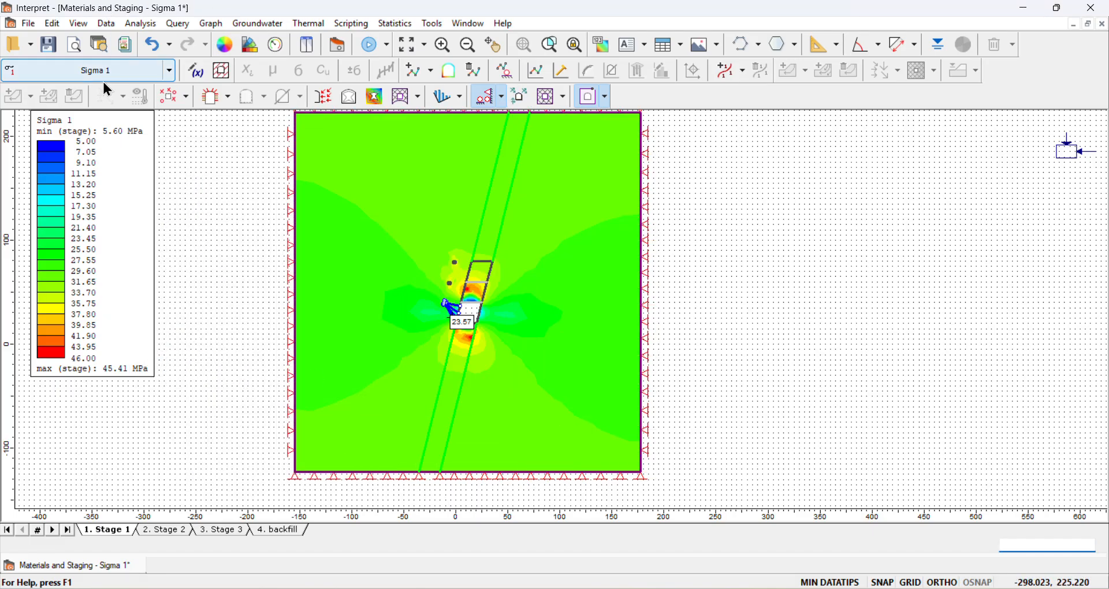
- Switch the Stage 1 contours from Sigma 1 to Strength Factor and examine the contour pattern over the whole model
{"action": "left_click", "coordinate": [169, 71]}
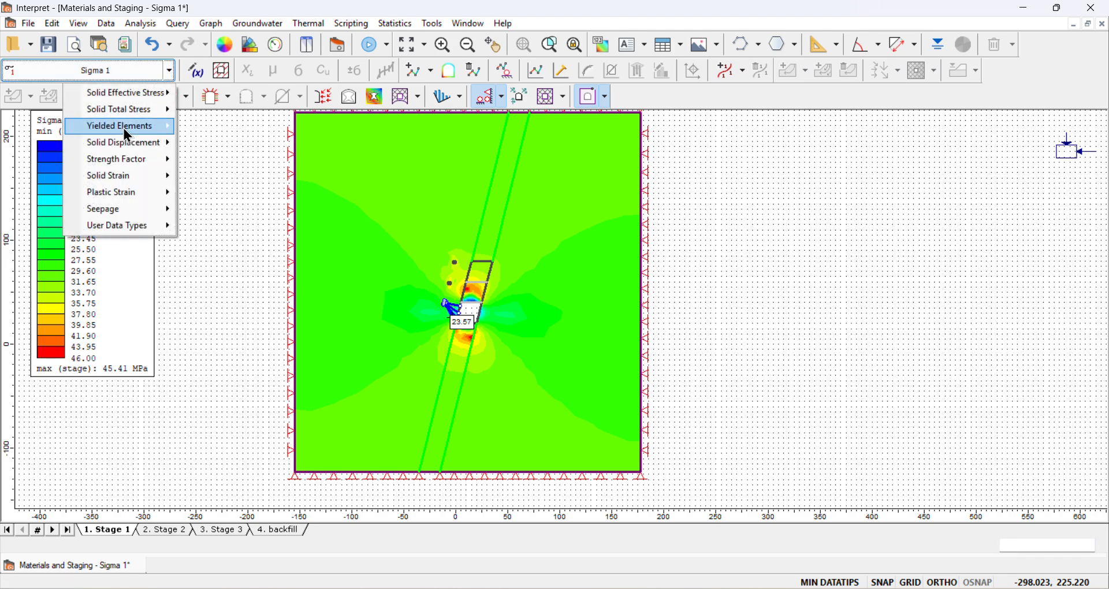
{"action": "mouse_move", "coordinate": [120, 168]}
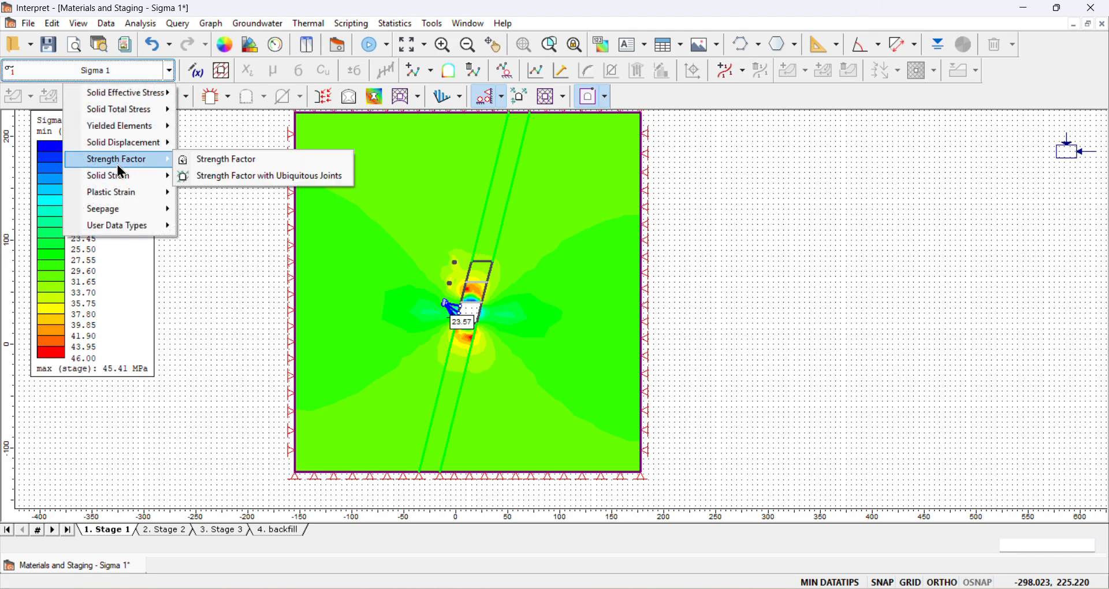
{"action": "left_click", "coordinate": [185, 162]}
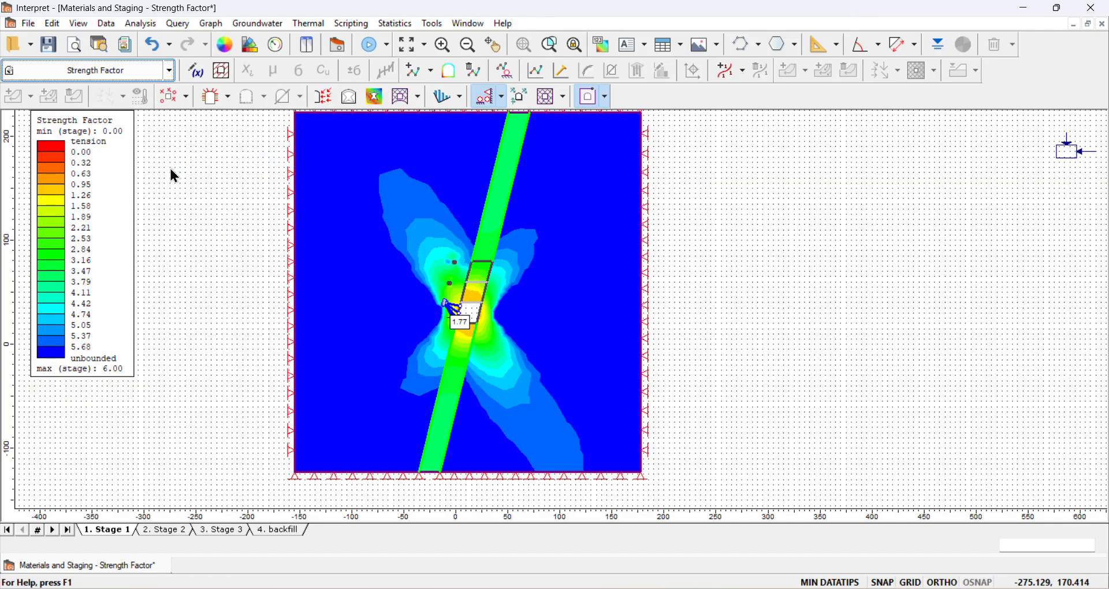
{"action": "scroll", "coordinate": [396, 247], "scroll_direction": "down", "scroll_amount": 2}
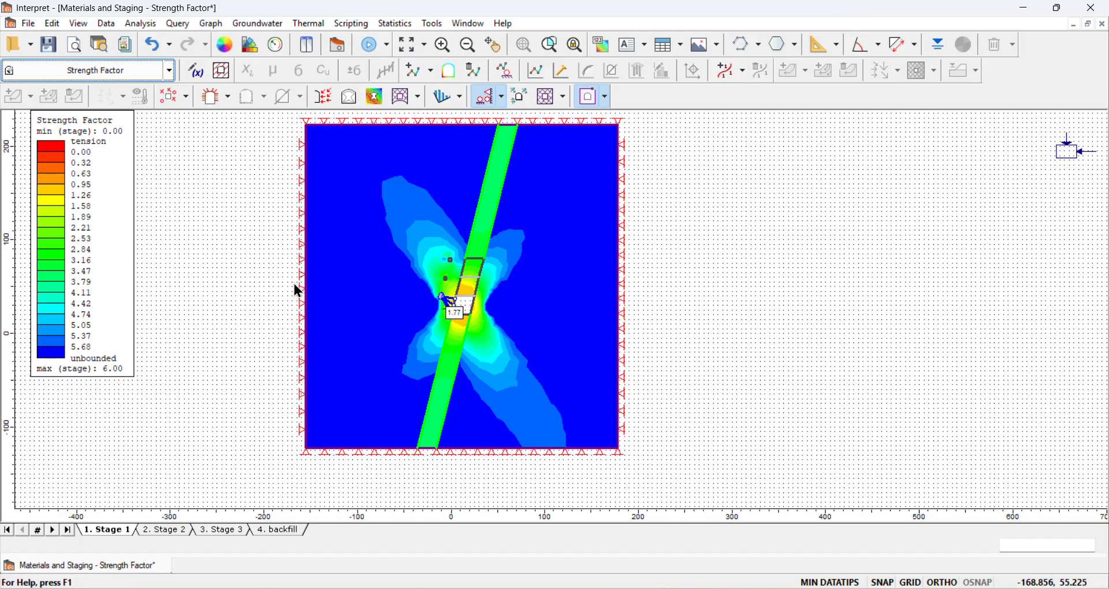
{"action": "scroll", "coordinate": [297, 289], "scroll_direction": "down", "scroll_amount": 1}
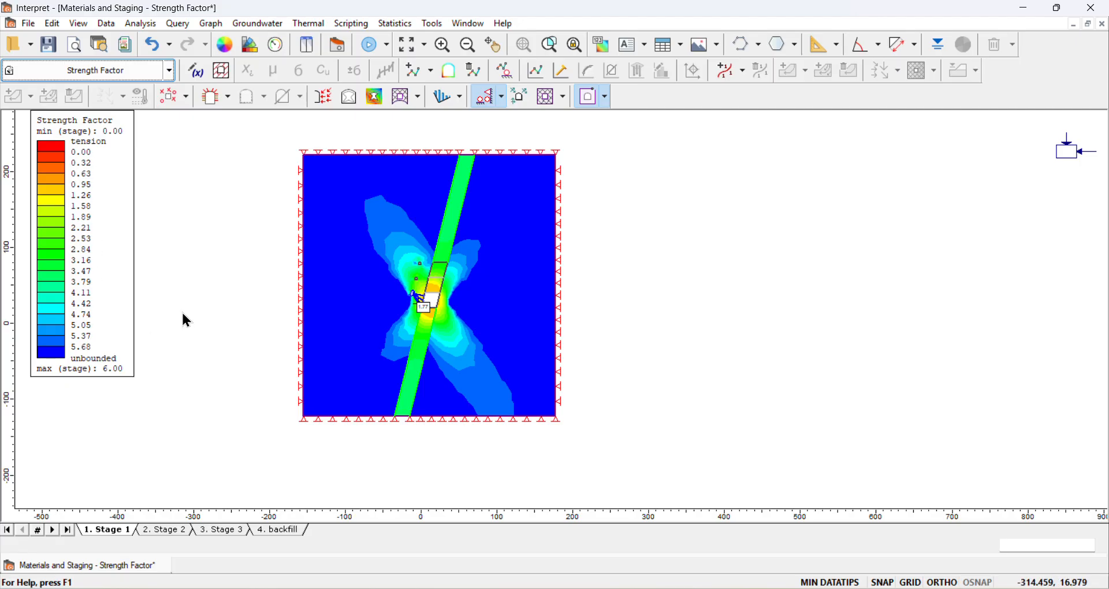
{"action": "scroll", "coordinate": [398, 219], "scroll_direction": "up", "scroll_amount": 1}
{"action": "scroll", "coordinate": [398, 218], "scroll_direction": "up", "scroll_amount": 1}
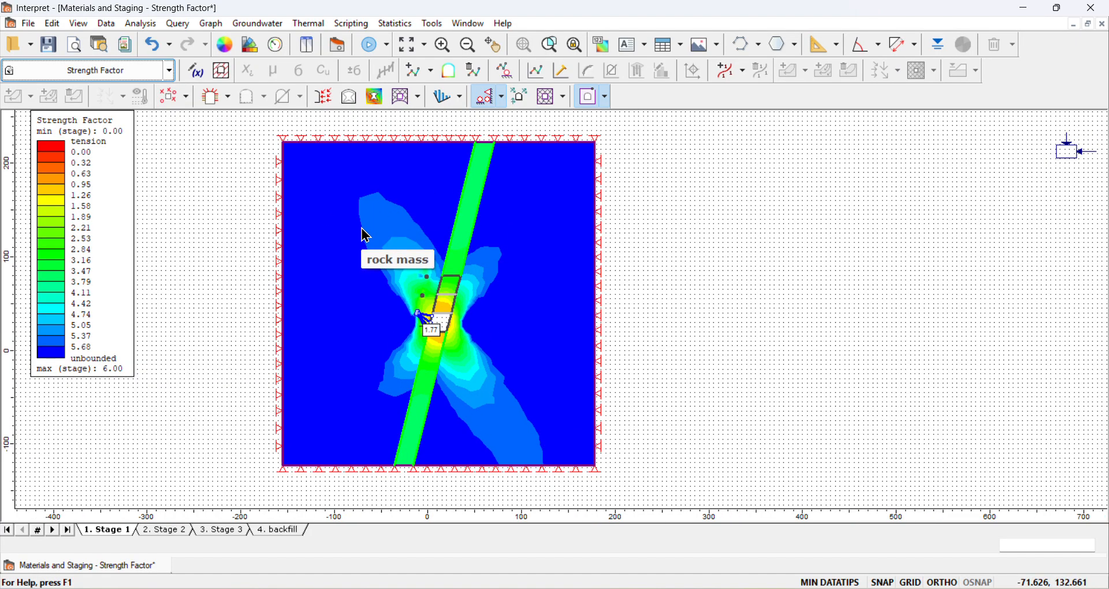
- Open two additional contour windows and tile all three windows vertically
{"action": "left_click", "coordinate": [456, 25]}
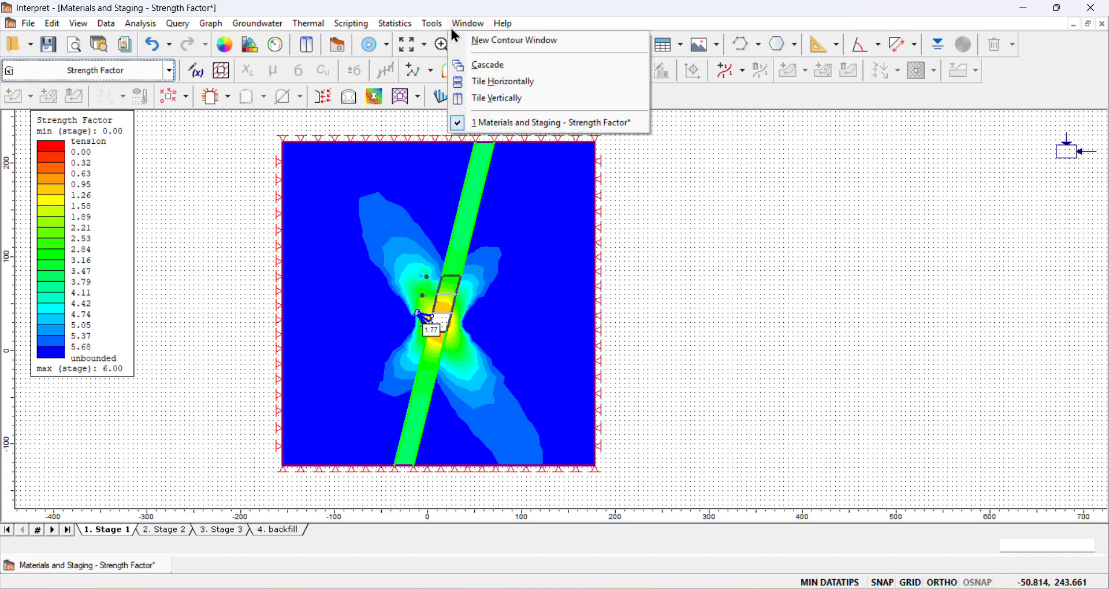
{"action": "left_click", "coordinate": [480, 40]}
{"action": "left_click", "coordinate": [456, 25]}
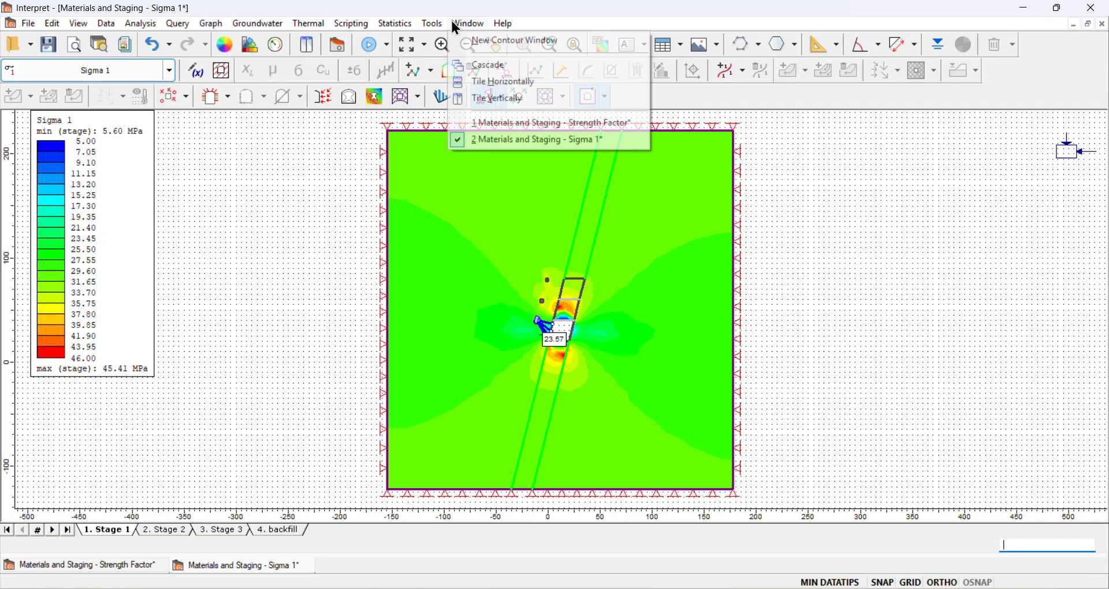
{"action": "left_click", "coordinate": [481, 41]}
{"action": "left_click", "coordinate": [460, 24]}
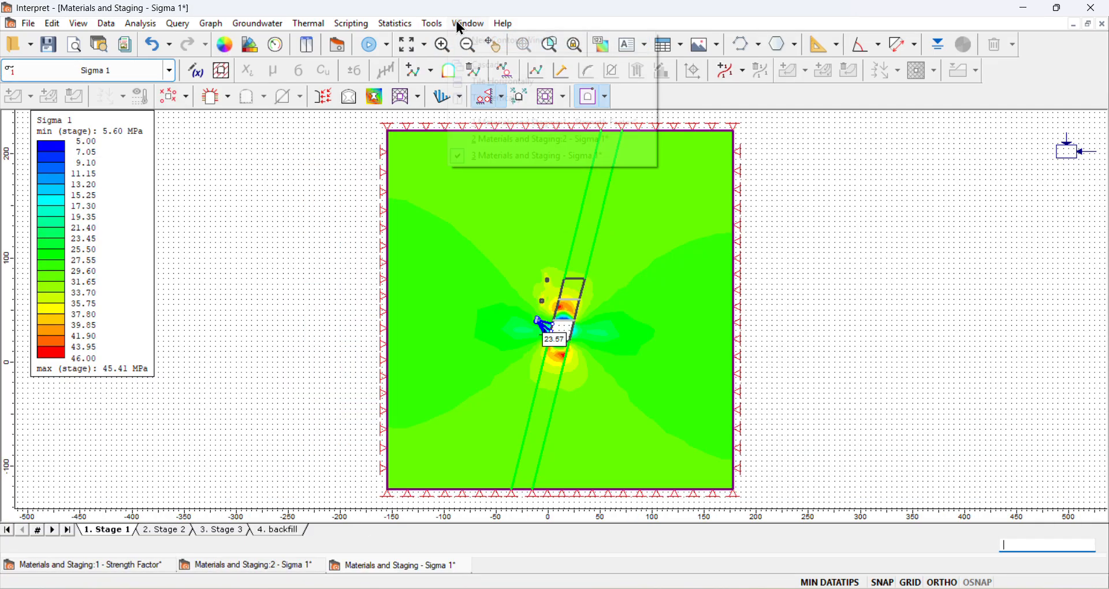
{"action": "left_click", "coordinate": [473, 96]}
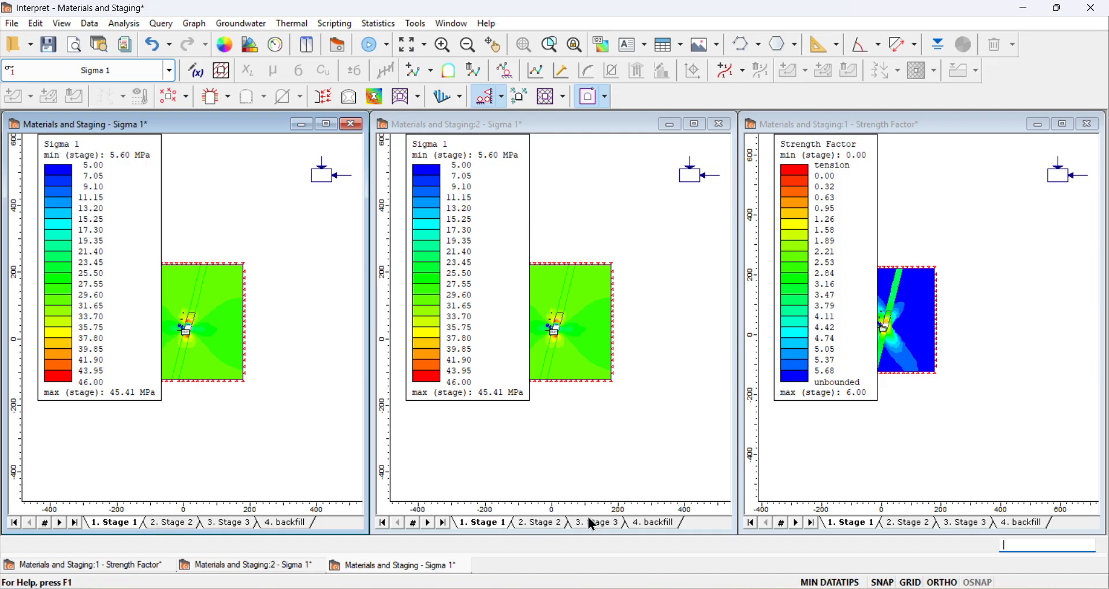
- Show Stage 2 in the middle Sigma 1 window and the Strength Factor window, and pan all three models clear of their legends
{"action": "left_click", "coordinate": [541, 525]}
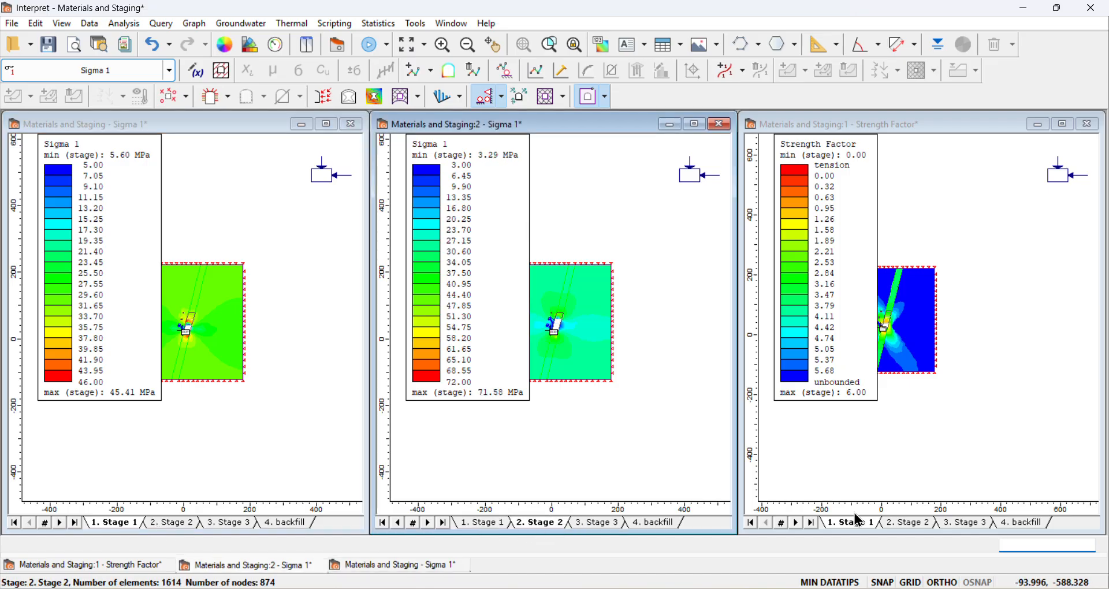
{"action": "left_click", "coordinate": [916, 526]}
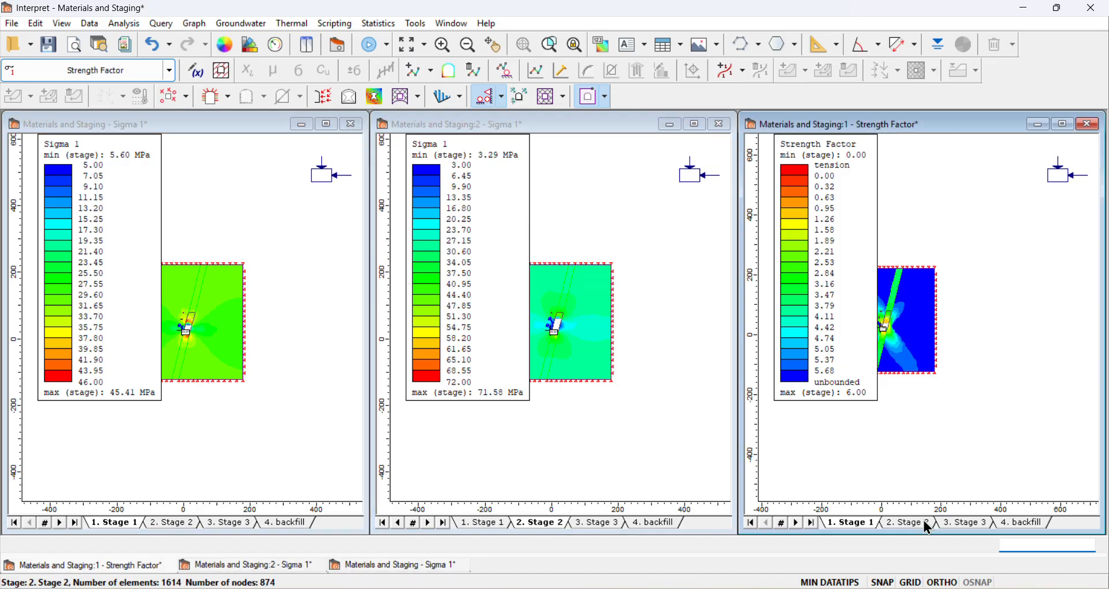
{"action": "right_click", "coordinate": [578, 293]}
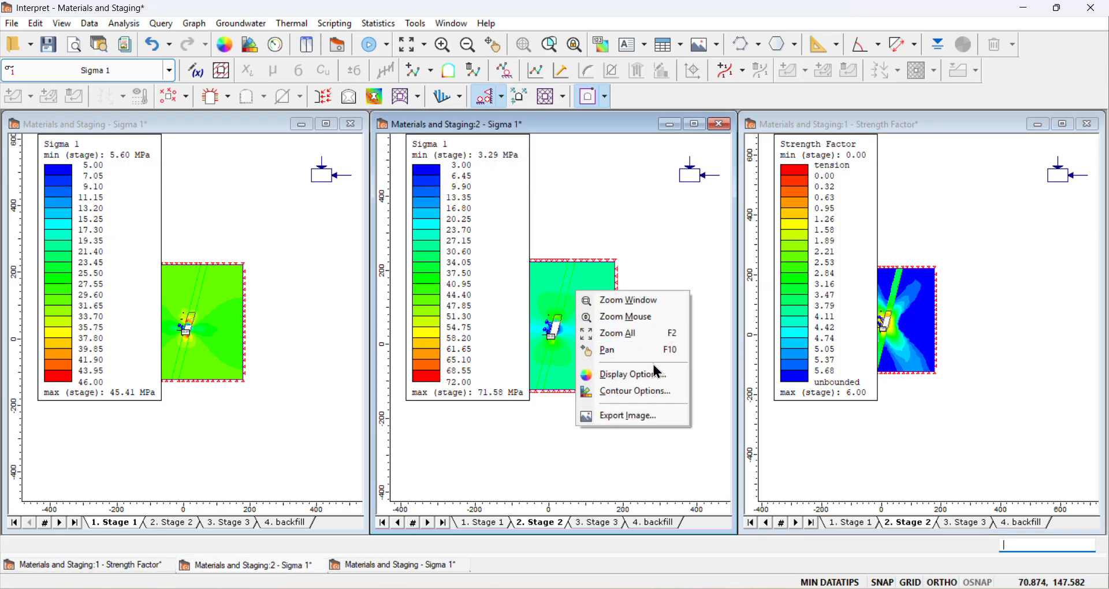
{"action": "left_click", "coordinate": [607, 351]}
{"action": "left_click_drag", "start_coordinate": [580, 275], "coordinate": [637, 276]}
{"action": "left_click", "coordinate": [217, 316]}
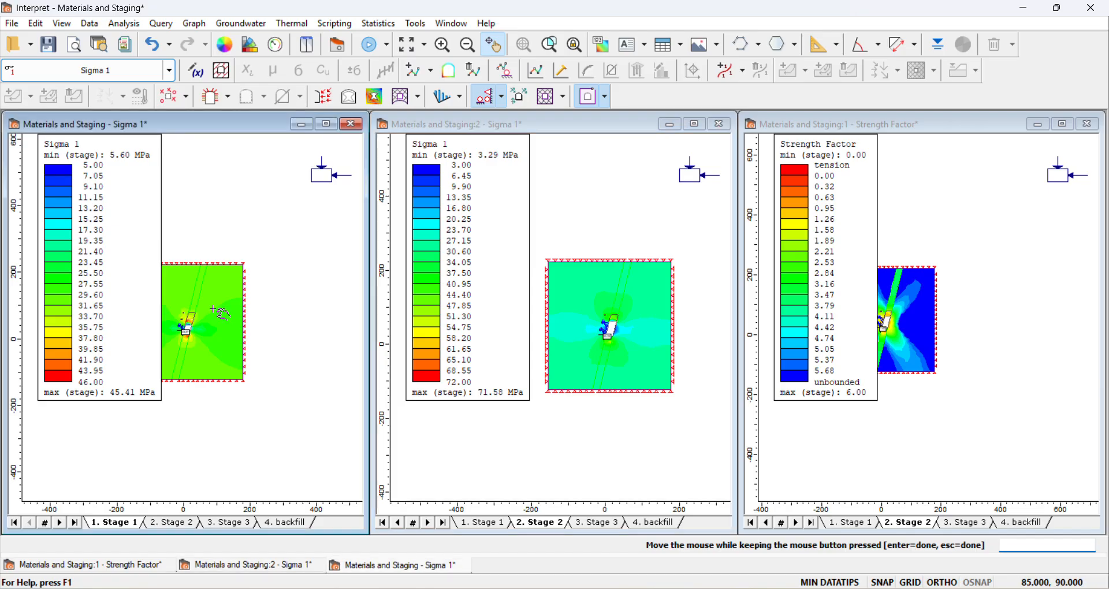
{"action": "left_click_drag", "start_coordinate": [218, 316], "coordinate": [271, 320]}
{"action": "left_click_drag", "start_coordinate": [902, 341], "coordinate": [996, 352]}
- Enlarge the models in the three tiled windows so each can be compared beside its contour legend
{"action": "scroll", "coordinate": [225, 319], "scroll_direction": "up", "scroll_amount": 5}
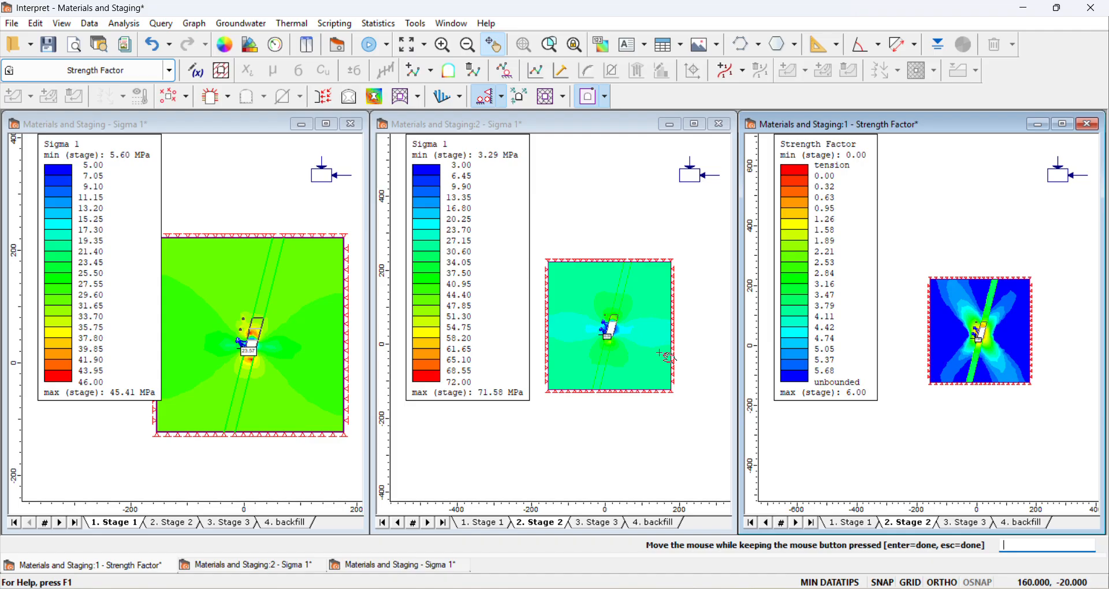
{"action": "scroll", "coordinate": [289, 347], "scroll_direction": "down", "scroll_amount": 2}
{"action": "scroll", "coordinate": [583, 324], "scroll_direction": "up", "scroll_amount": 2}
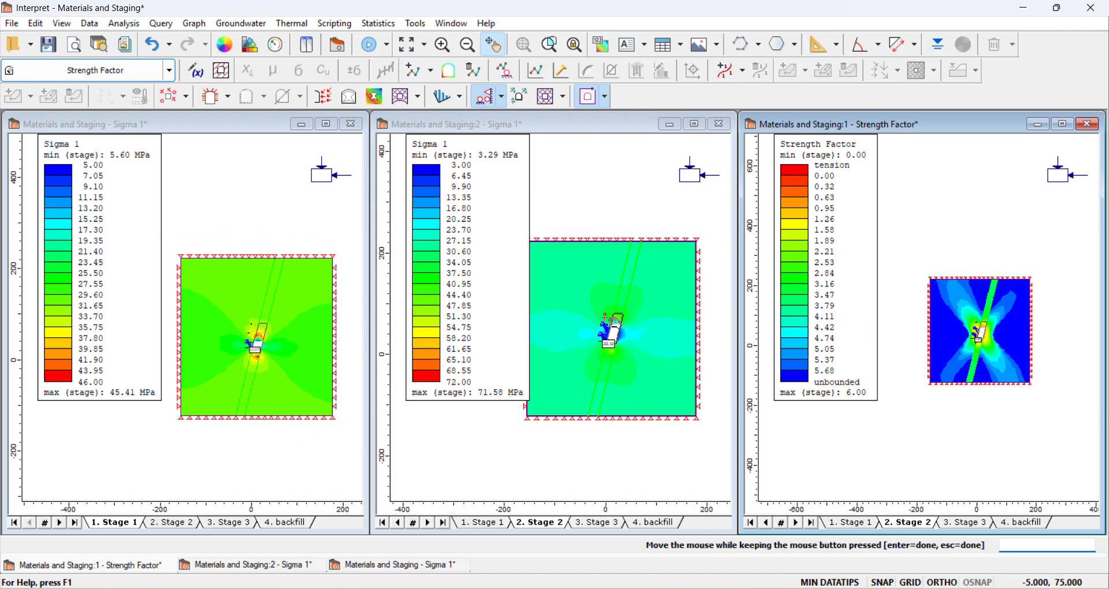
{"action": "scroll", "coordinate": [1015, 317], "scroll_direction": "up", "scroll_amount": 2}
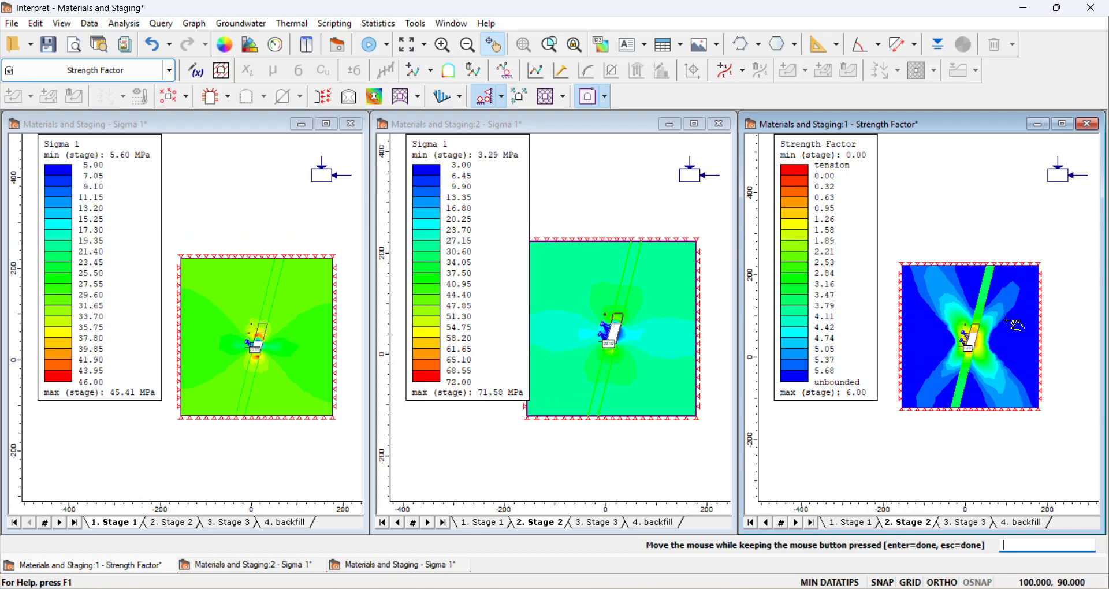
{"action": "scroll", "coordinate": [932, 334], "scroll_direction": "up", "scroll_amount": 2}
{"action": "scroll", "coordinate": [931, 334], "scroll_direction": "up", "scroll_amount": 1}
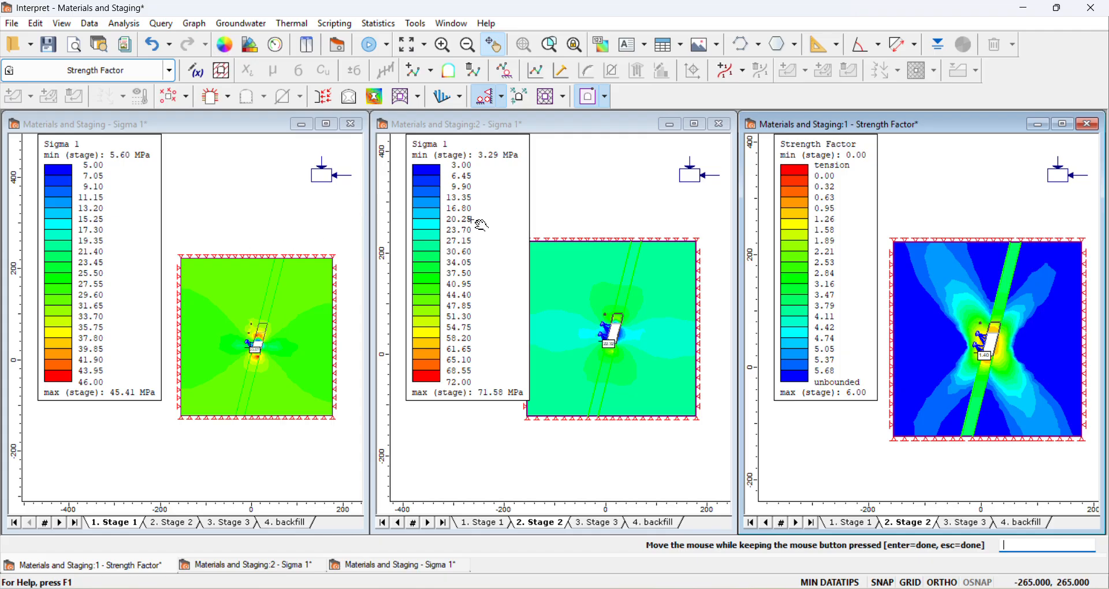
- Change the contour data in both Sigma 1 windows to Strength Factor
{"action": "left_click", "coordinate": [503, 190]}
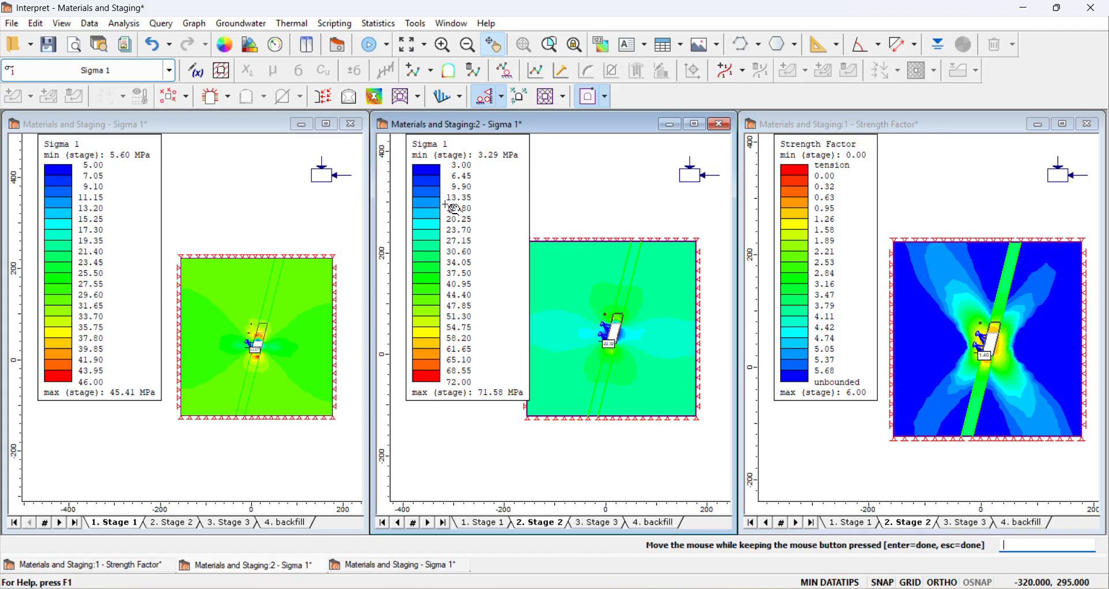
{"action": "left_click", "coordinate": [170, 71]}
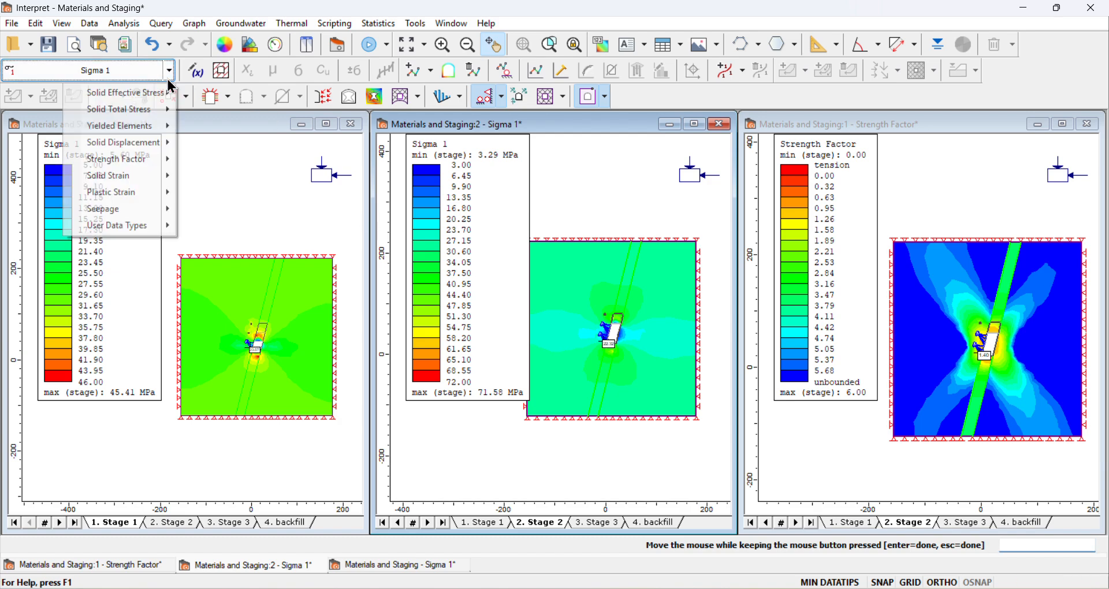
{"action": "mouse_move", "coordinate": [124, 160]}
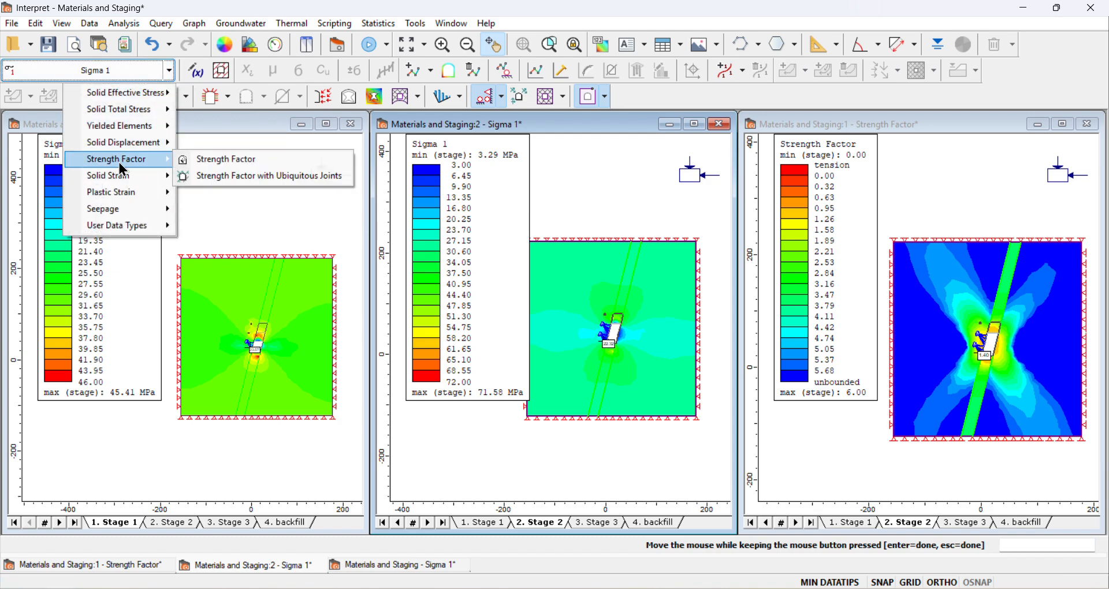
{"action": "left_click", "coordinate": [219, 159]}
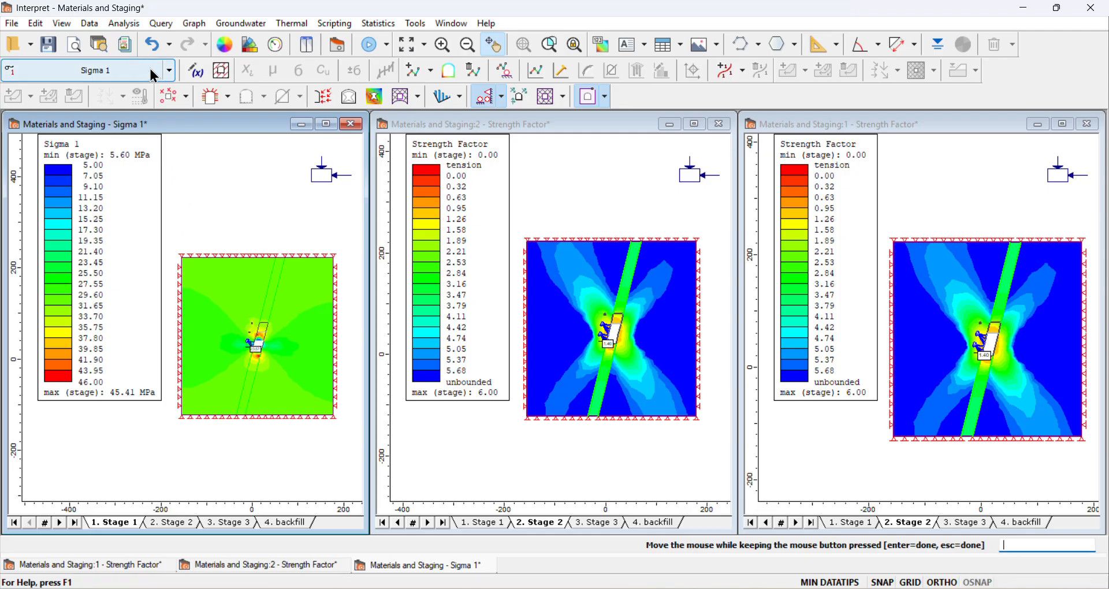
{"action": "left_click", "coordinate": [169, 71]}
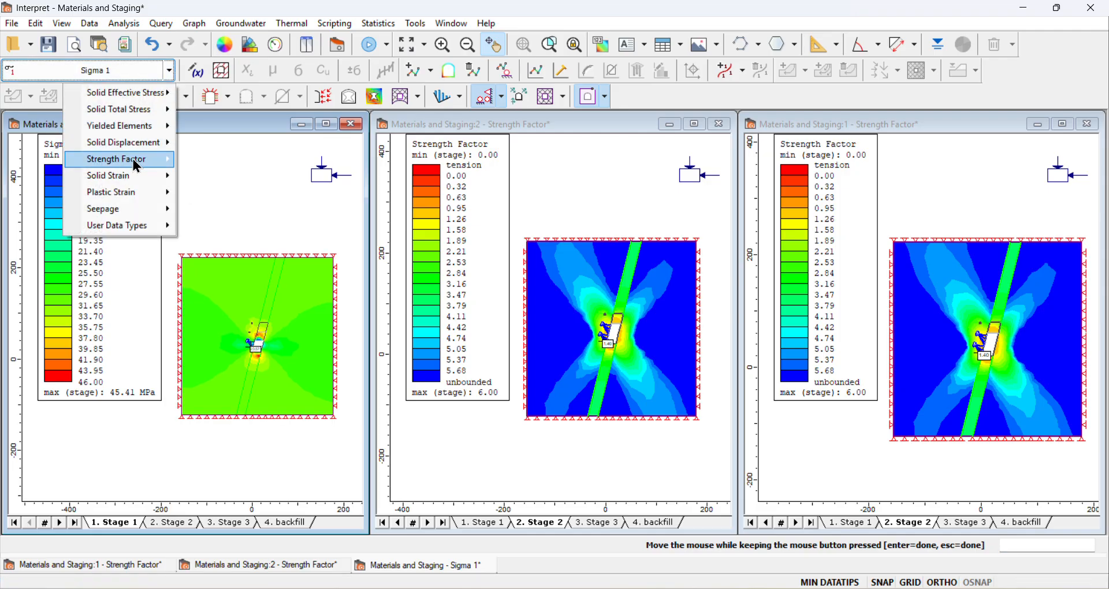
{"action": "mouse_move", "coordinate": [143, 160]}
{"action": "left_click", "coordinate": [215, 159]}
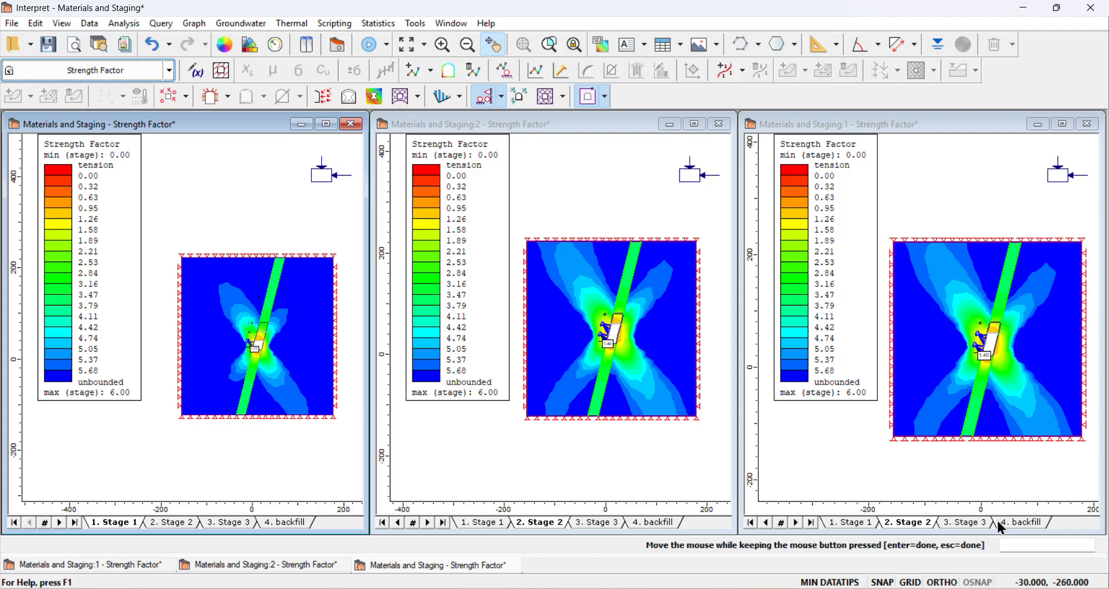
- Compare the Stage 3 and backfill strength factor contours in the third window, and leave that window on Stage 3
{"action": "left_click", "coordinate": [965, 523]}
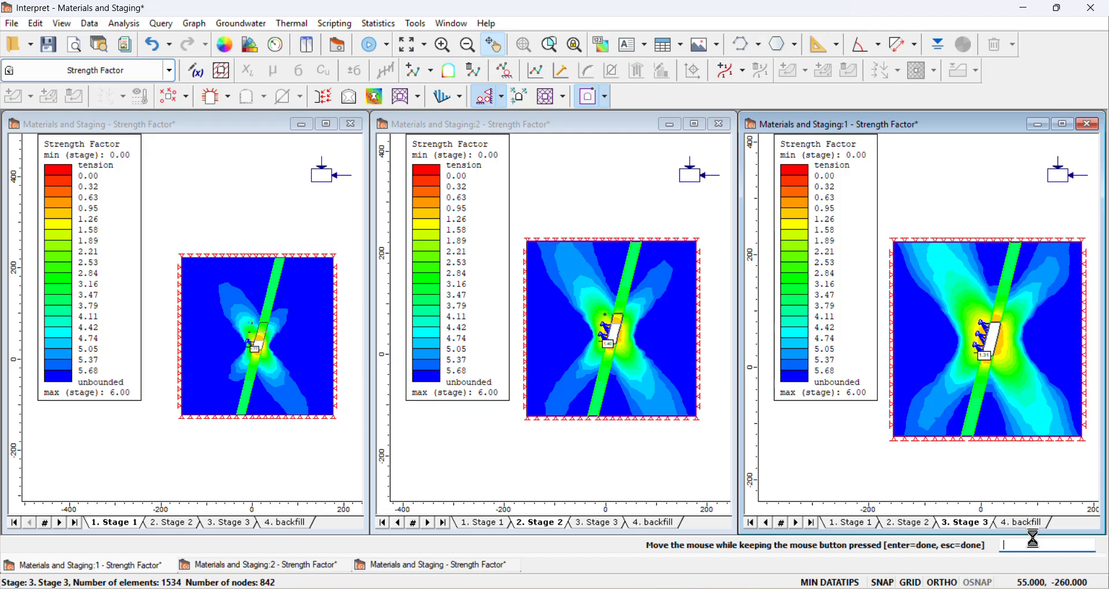
{"action": "left_click", "coordinate": [1023, 523]}
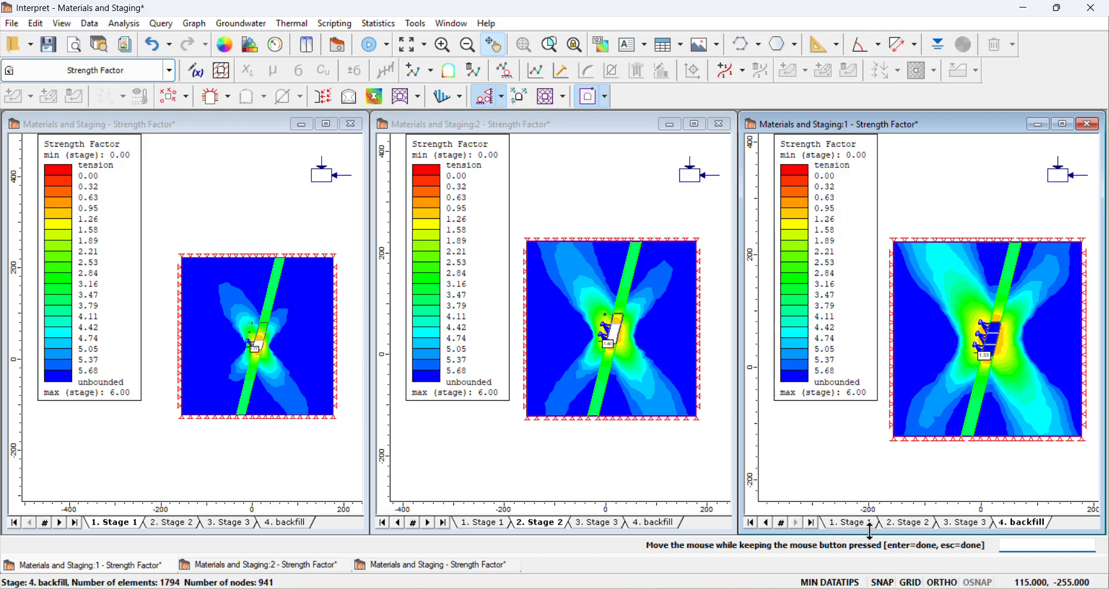
{"action": "left_click", "coordinate": [960, 525]}
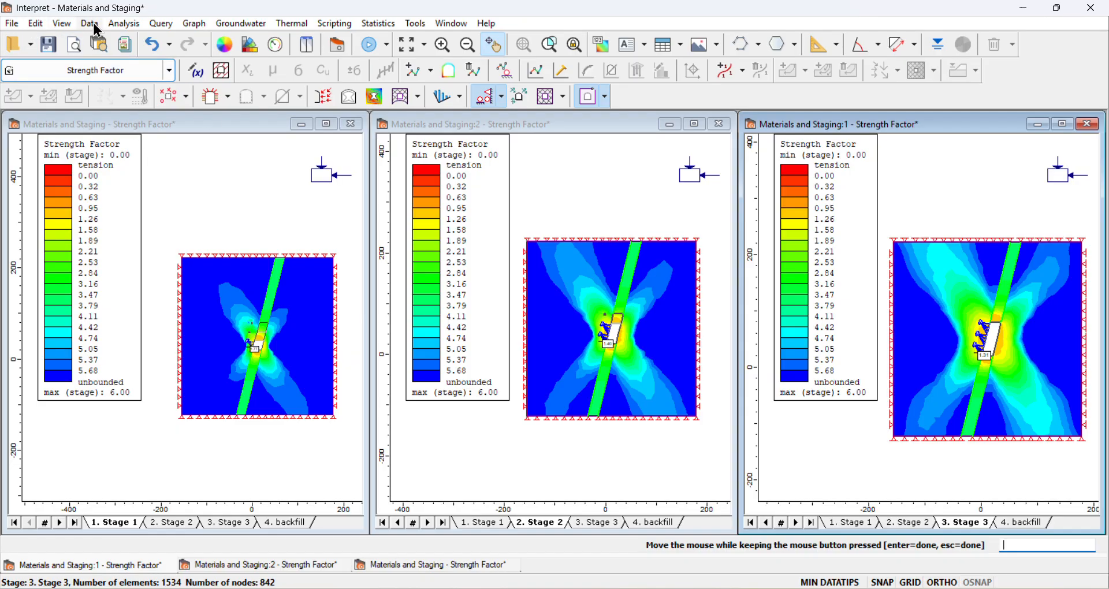
- Turn on Node Numbers in the display options for the Stage 3 Strength Factor window
{"action": "left_click", "coordinate": [65, 25]}
{"action": "left_click", "coordinate": [68, 28]}
{"action": "left_click", "coordinate": [68, 28]}
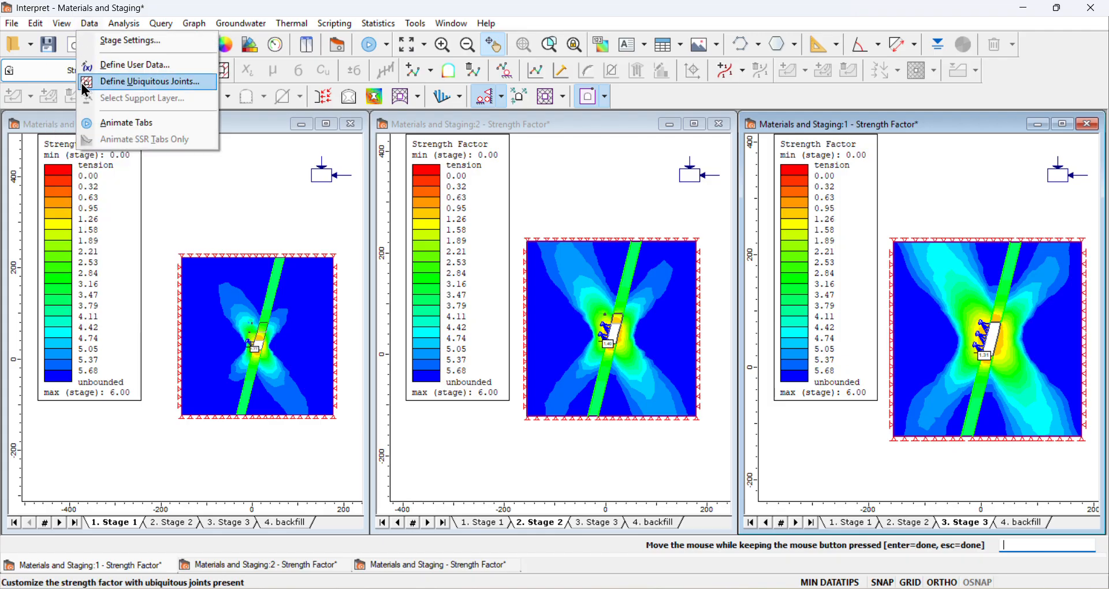
{"action": "left_click", "coordinate": [63, 24]}
{"action": "left_click", "coordinate": [64, 25]}
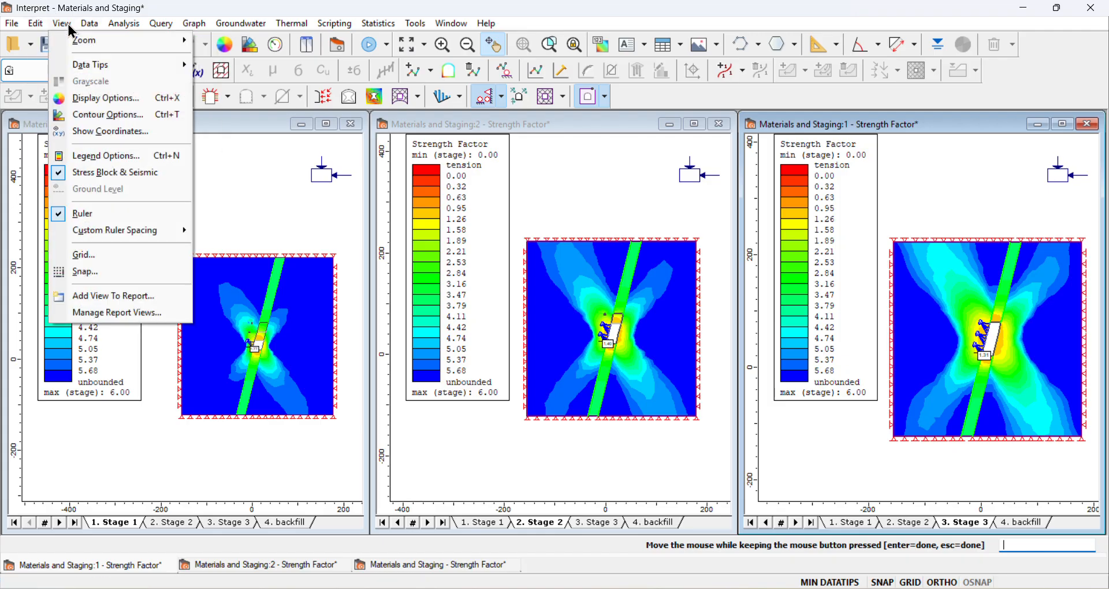
{"action": "left_click", "coordinate": [97, 103]}
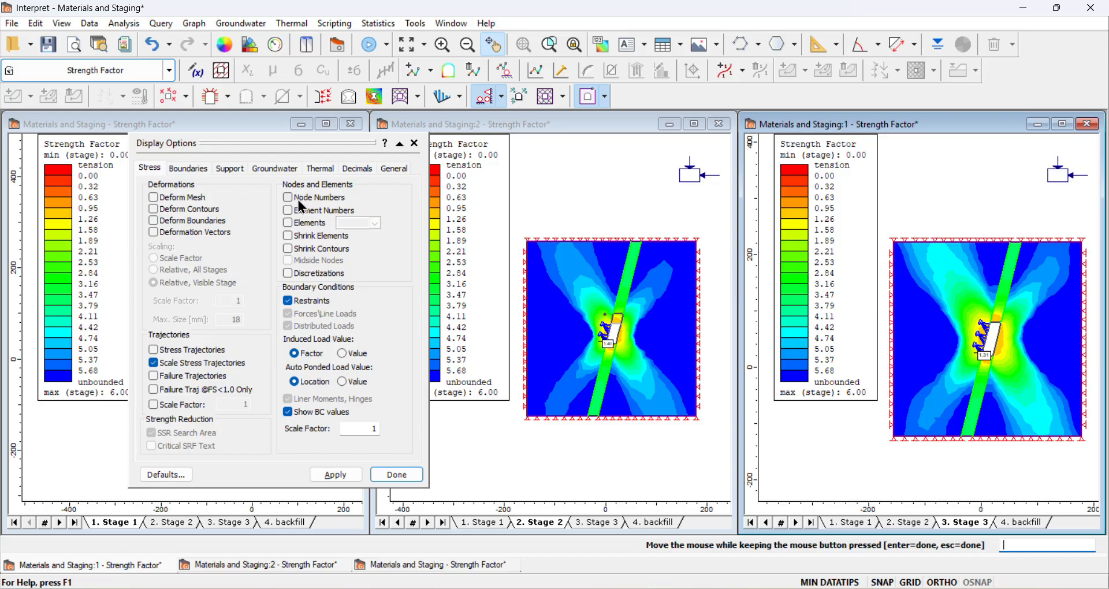
{"action": "left_click", "coordinate": [292, 202]}
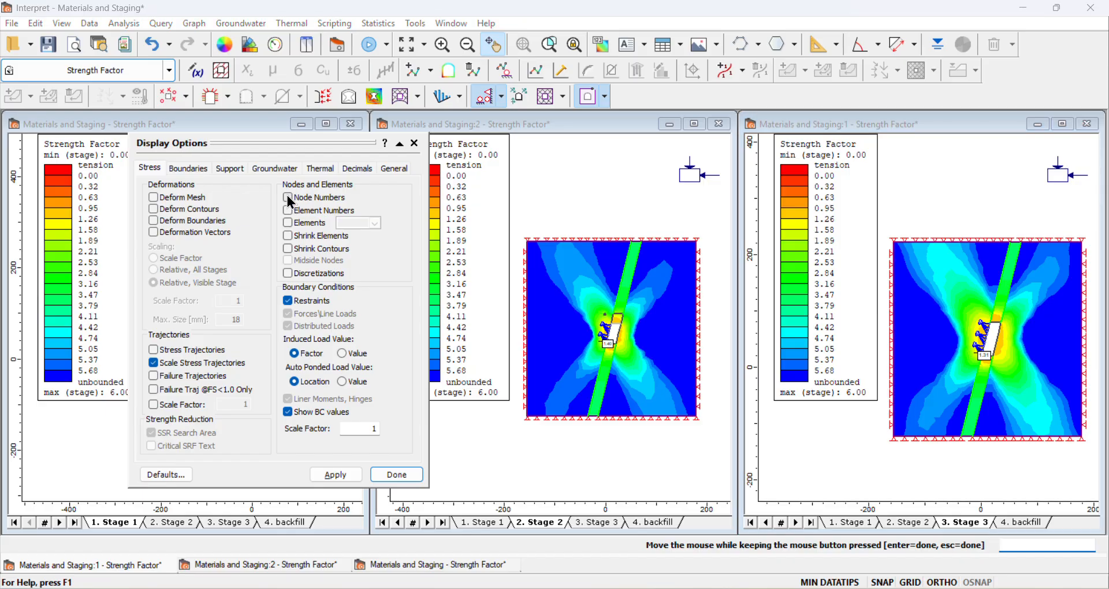
{"action": "left_click", "coordinate": [290, 200]}
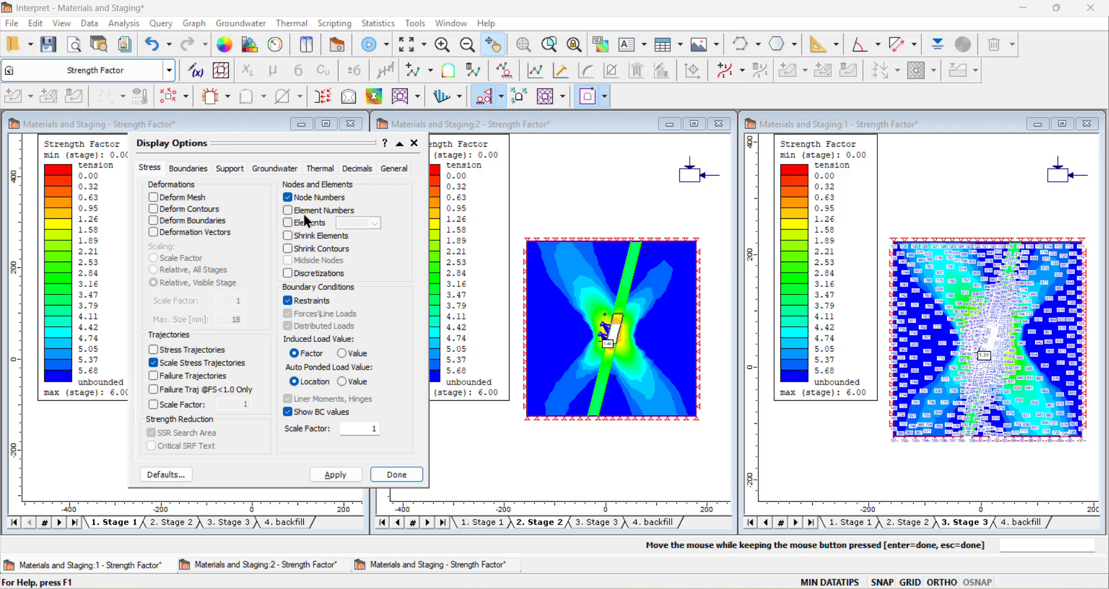
- Examine the node numbers around the Stage 3 excavation and close the display options
{"action": "scroll", "coordinate": [975, 345], "scroll_direction": "up", "scroll_amount": 2}
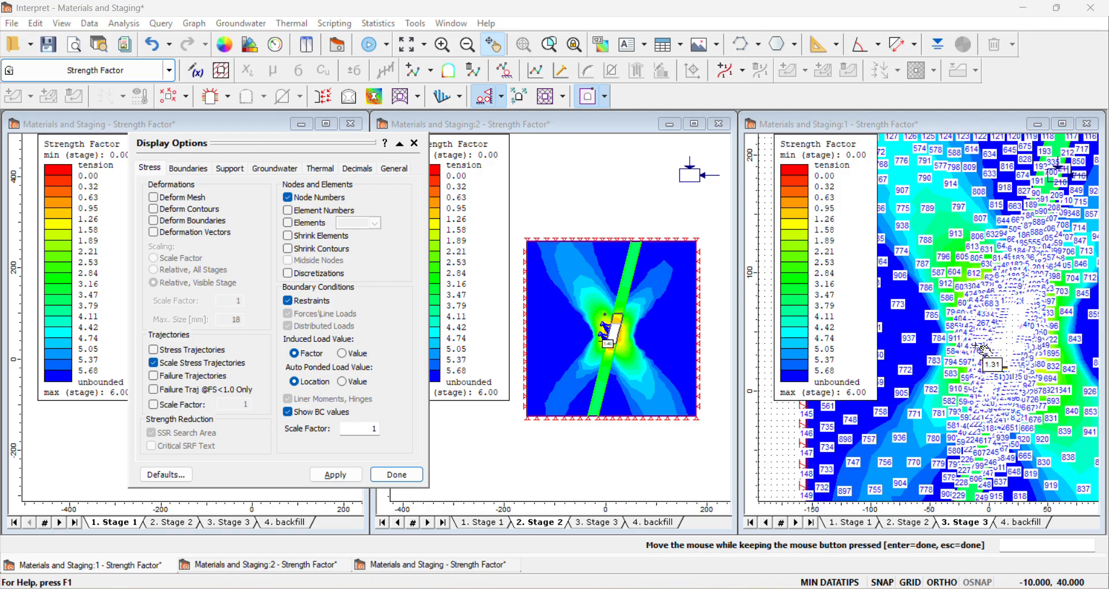
{"action": "scroll", "coordinate": [975, 345], "scroll_direction": "down", "scroll_amount": 1}
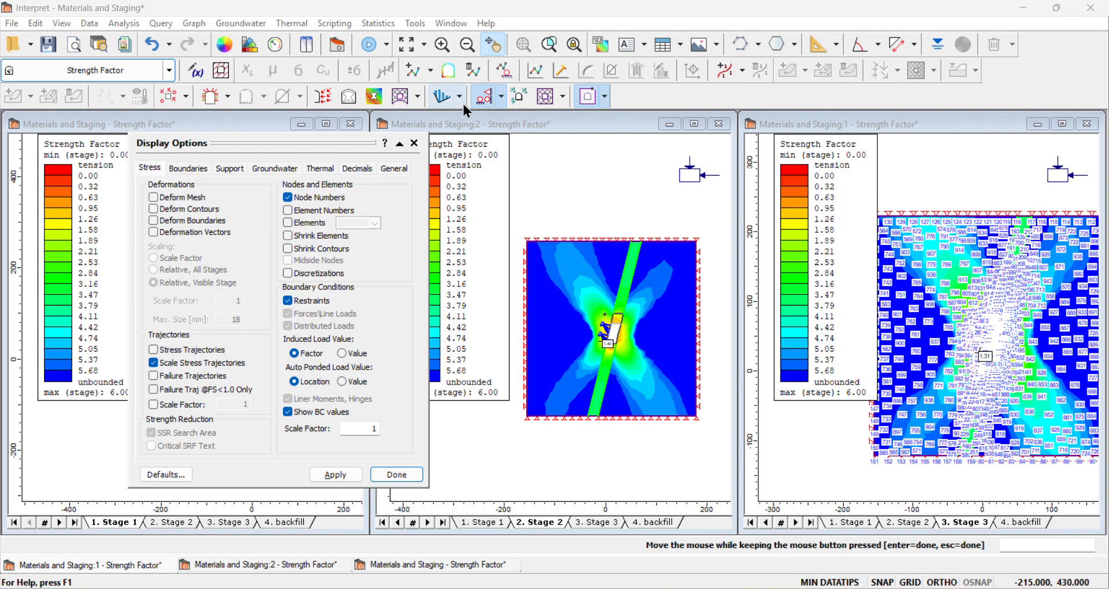
{"action": "left_click", "coordinate": [415, 144]}
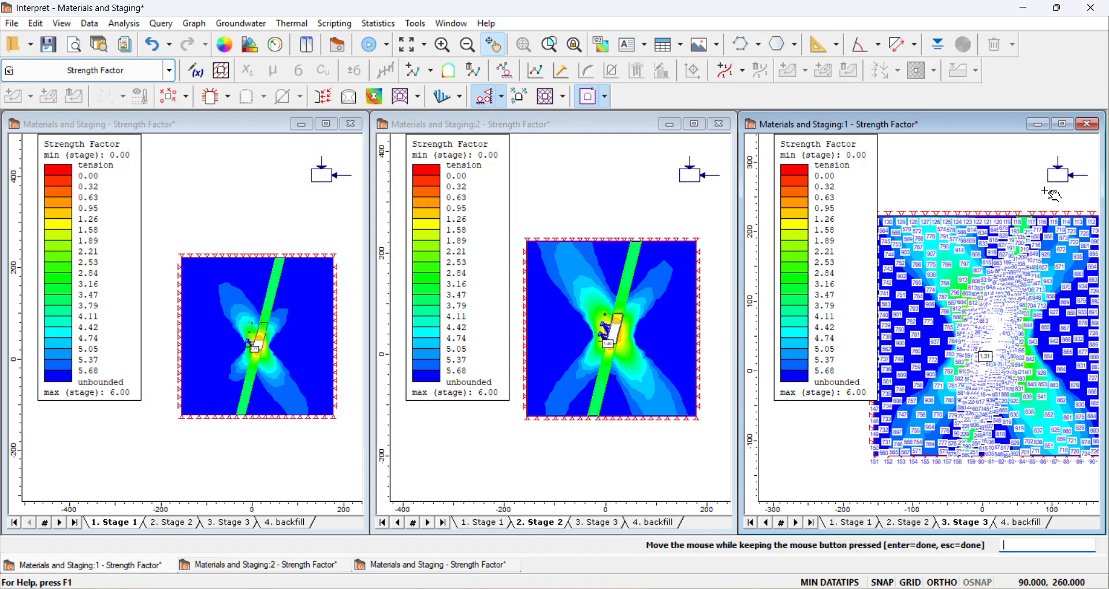
- Close the Stage 3 and Stage 2 plot windows and maximize the remaining Stage 1 Strength Factor window
{"action": "left_click", "coordinate": [1087, 124]}
{"action": "left_click", "coordinate": [720, 125]}
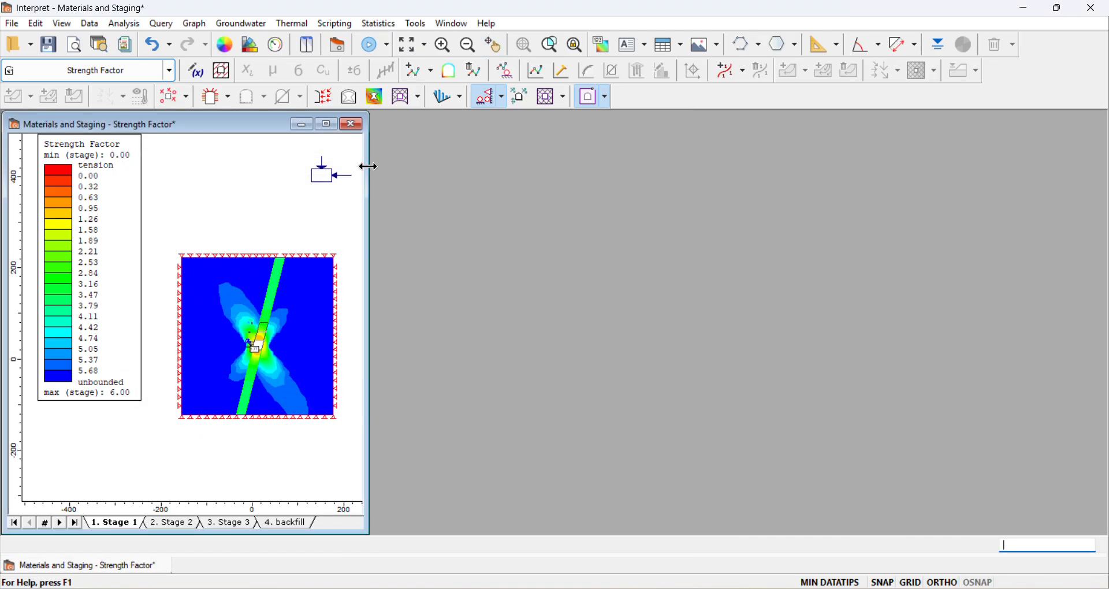
{"action": "left_click", "coordinate": [327, 125]}
{"action": "scroll", "coordinate": [681, 294], "scroll_direction": "up", "scroll_amount": 1}
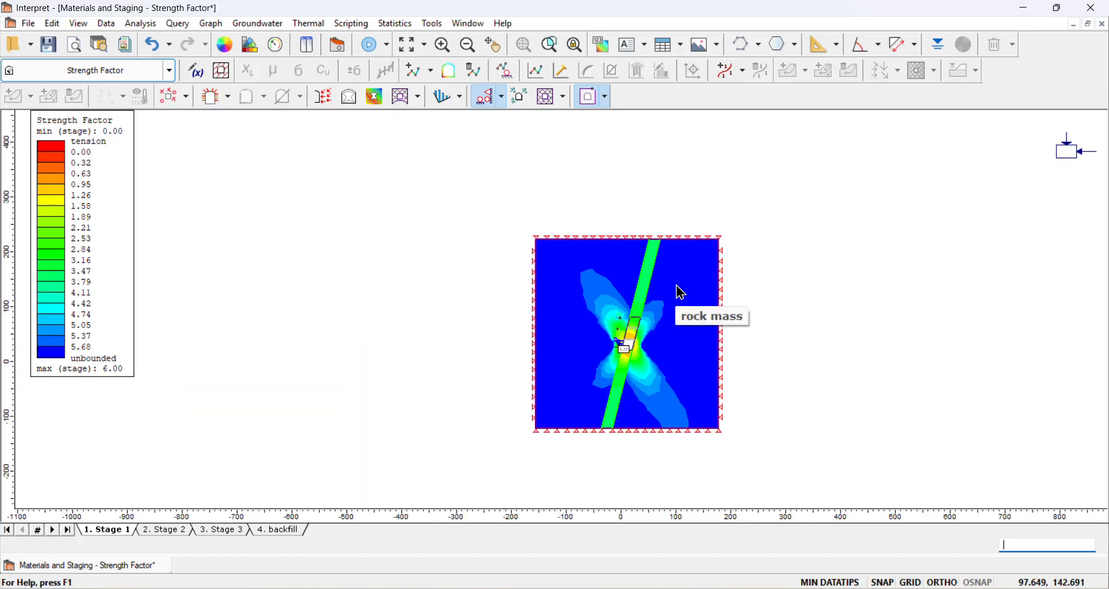
{"action": "scroll", "coordinate": [639, 437], "scroll_direction": "up", "scroll_amount": 3}
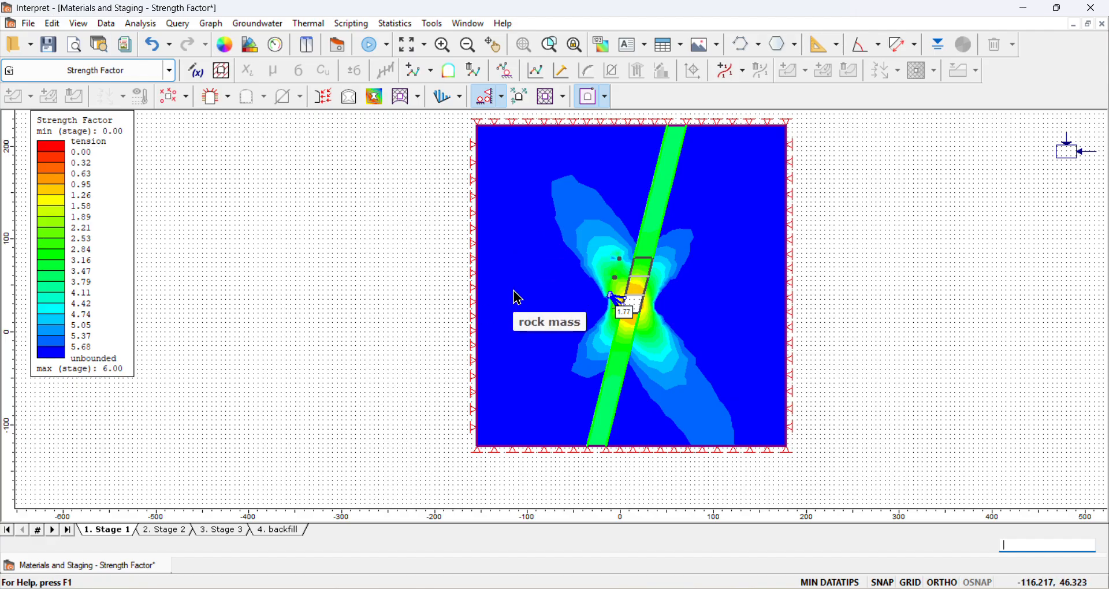
- Turn on Node Numbers, Element Numbers and Elements in the display options for the Stage 1 plot
{"action": "right_click", "coordinate": [526, 243]}
{"action": "left_click", "coordinate": [567, 325]}
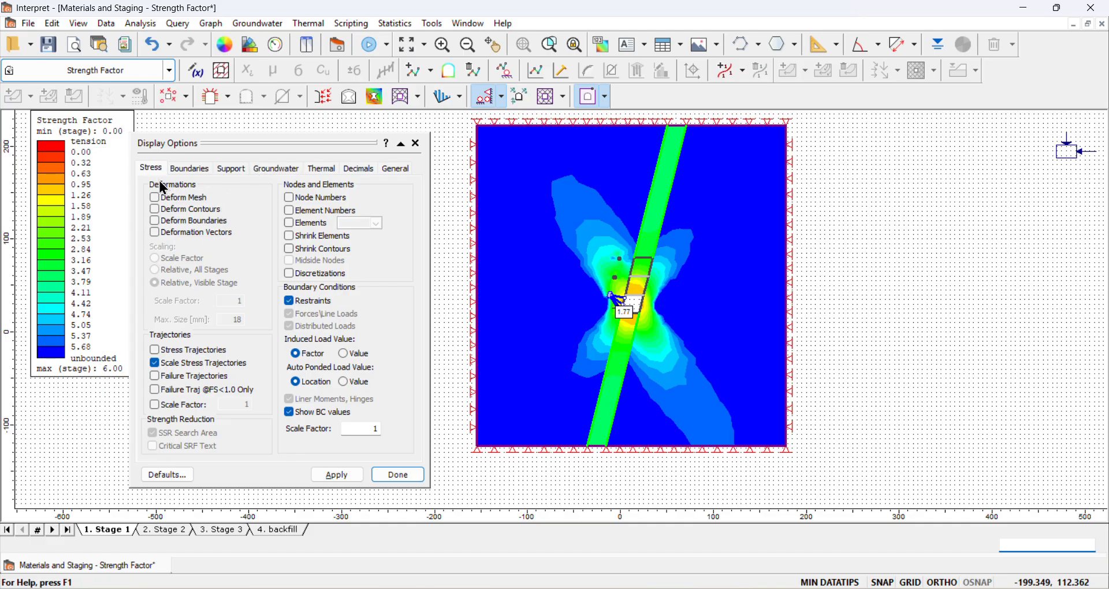
{"action": "left_click", "coordinate": [289, 198]}
{"action": "scroll", "coordinate": [520, 248], "scroll_direction": "up", "scroll_amount": 5}
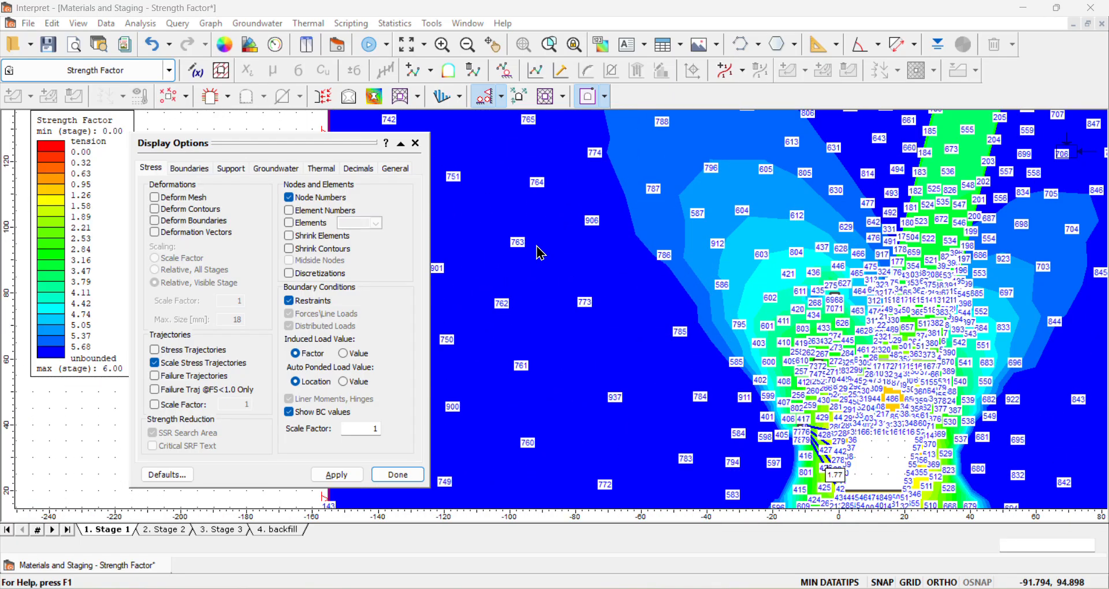
{"action": "scroll", "coordinate": [520, 248], "scroll_direction": "down", "scroll_amount": 5}
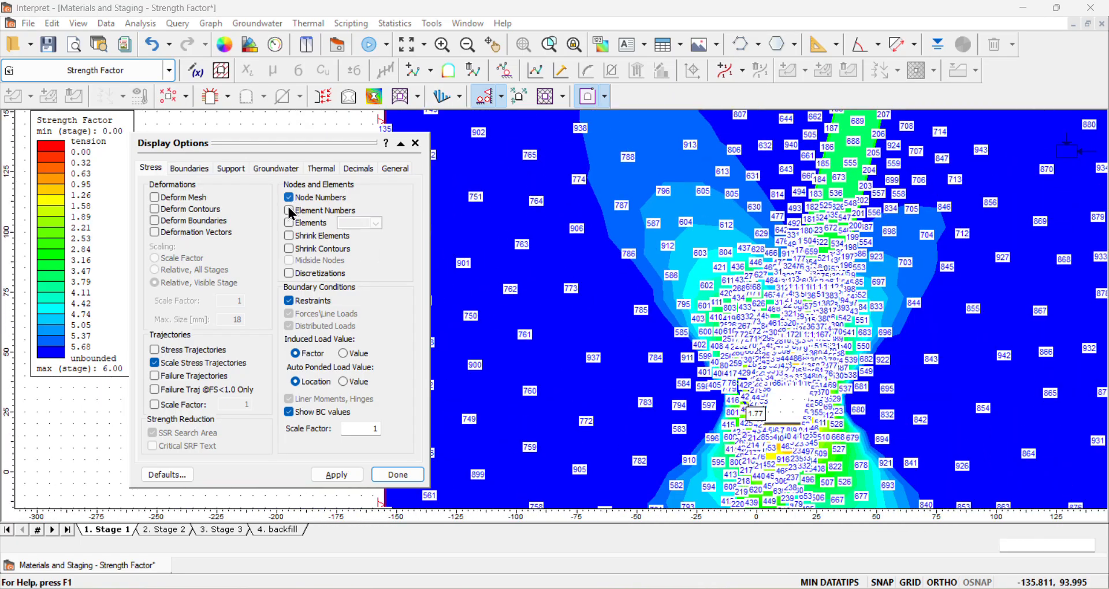
{"action": "left_click", "coordinate": [289, 211]}
{"action": "scroll", "coordinate": [601, 248], "scroll_direction": "up", "scroll_amount": 1}
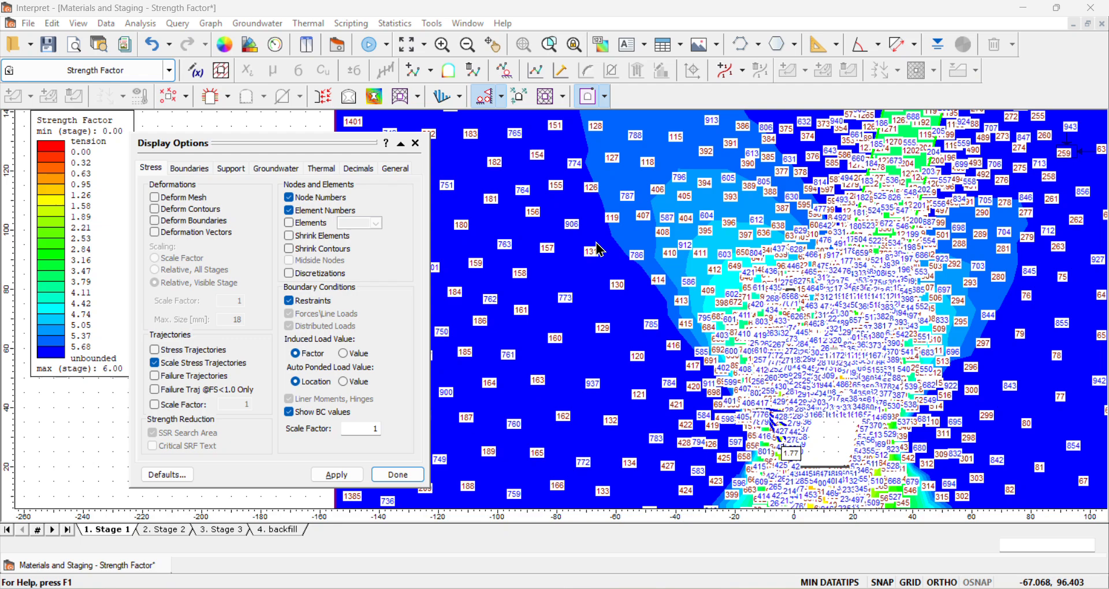
{"action": "left_click", "coordinate": [289, 225]}
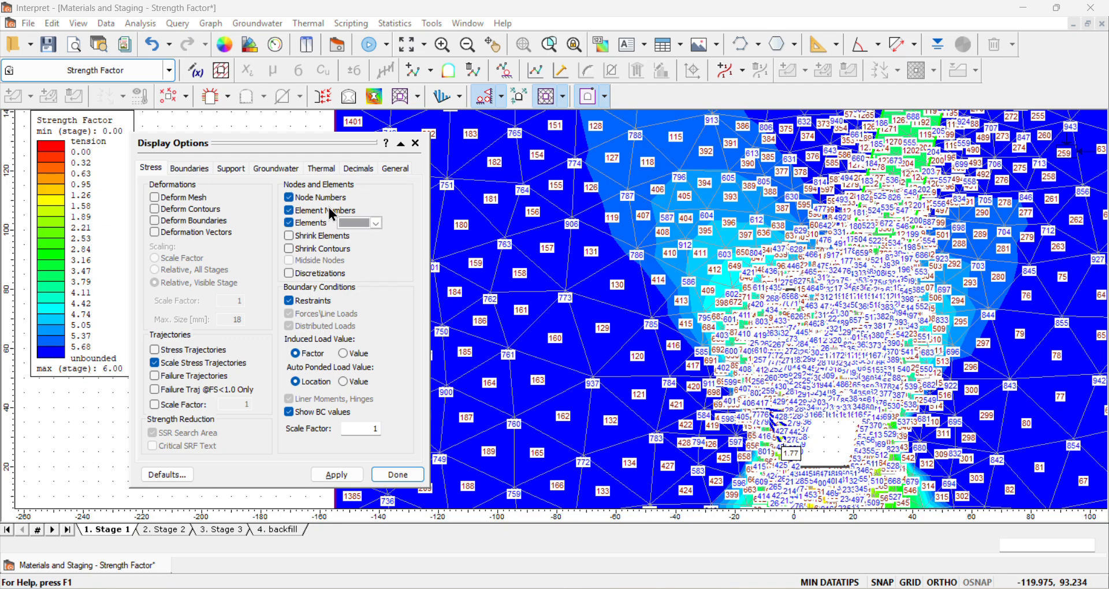
- Turn off Element Numbers and Node Numbers, and examine the element mesh around the Stage 1 excavation
{"action": "left_click", "coordinate": [290, 211]}
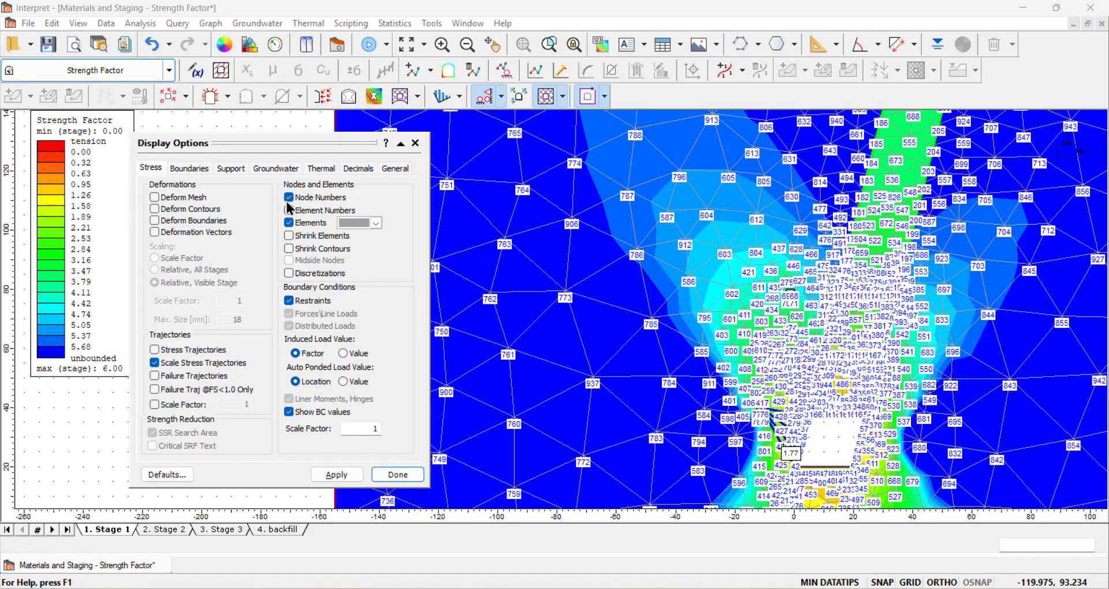
{"action": "left_click", "coordinate": [289, 199]}
{"action": "scroll", "coordinate": [530, 222], "scroll_direction": "down", "scroll_amount": 2}
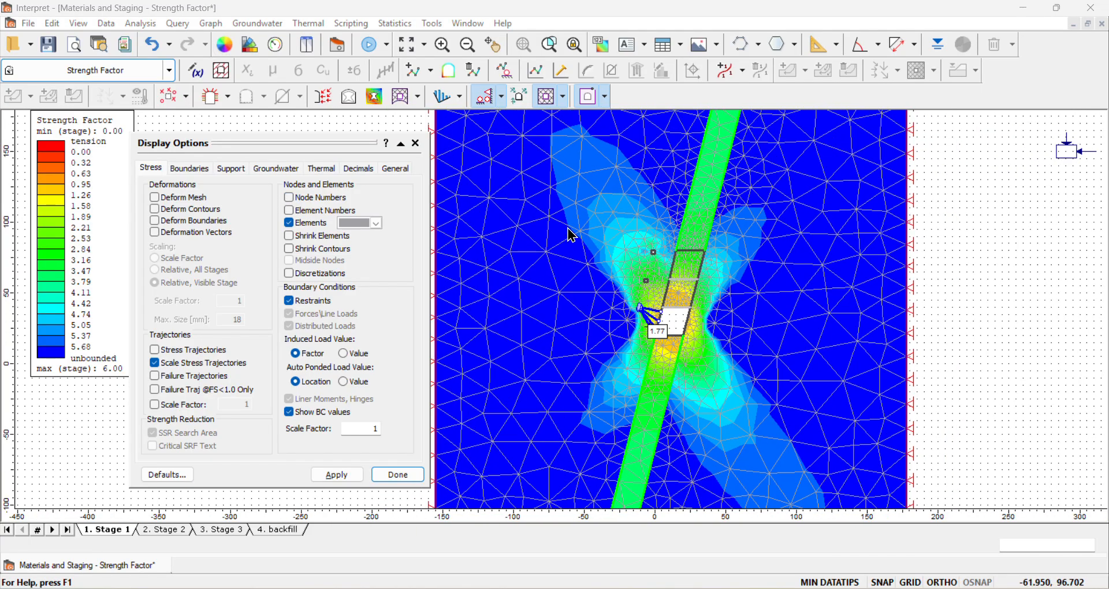
{"action": "scroll", "coordinate": [652, 250], "scroll_direction": "down", "scroll_amount": 2}
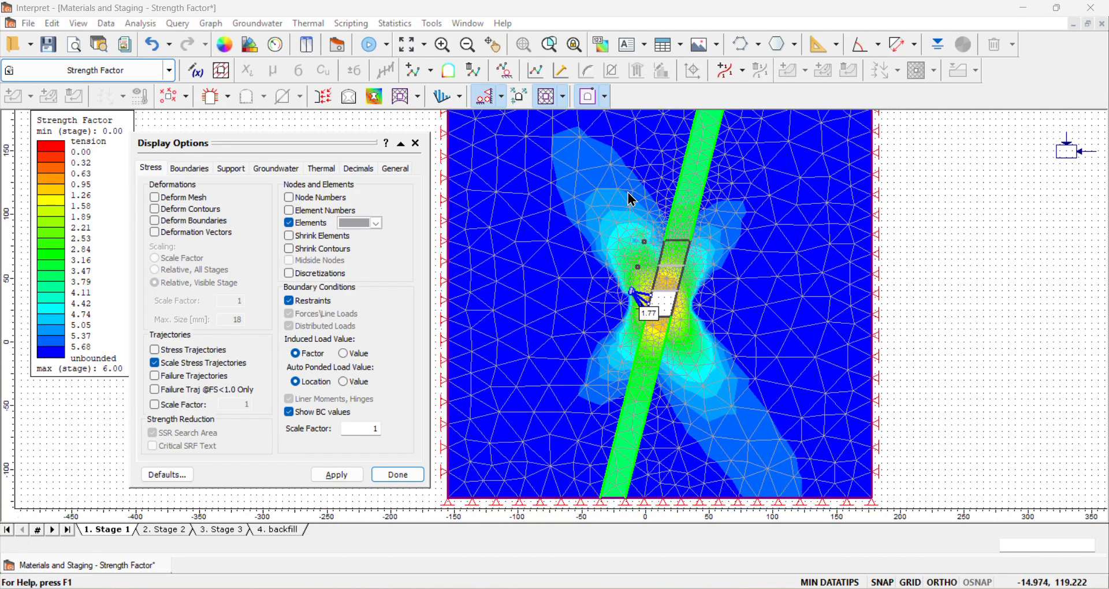
{"action": "scroll", "coordinate": [632, 200], "scroll_direction": "down", "scroll_amount": 1}
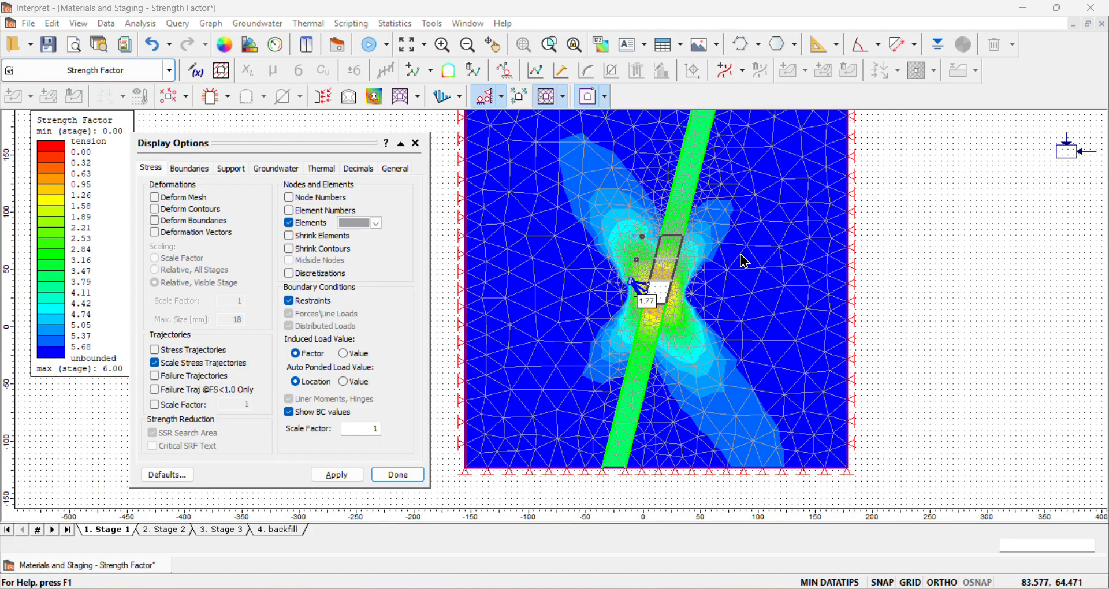
{"action": "scroll", "coordinate": [739, 289], "scroll_direction": "up", "scroll_amount": 2}
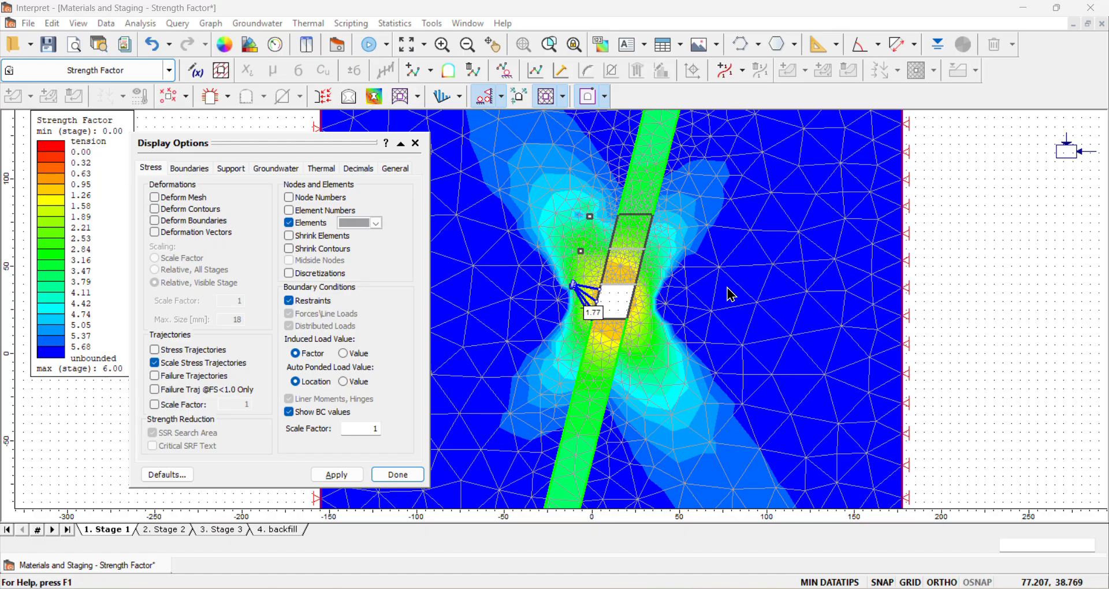
{"action": "scroll", "coordinate": [724, 276], "scroll_direction": "up", "scroll_amount": 1}
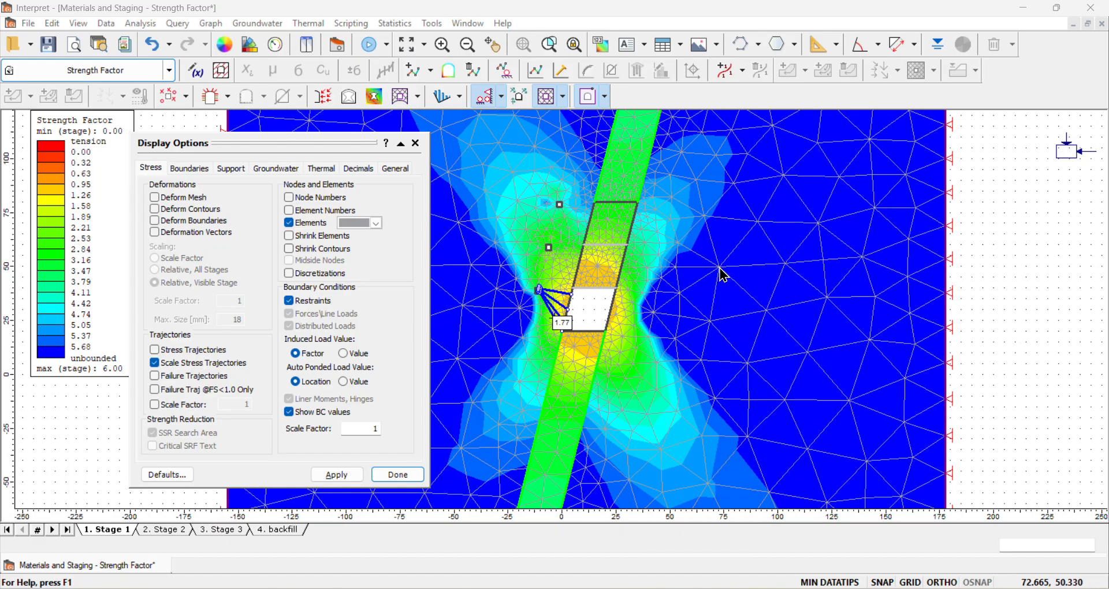
{"action": "scroll", "coordinate": [725, 276], "scroll_direction": "down", "scroll_amount": 3}
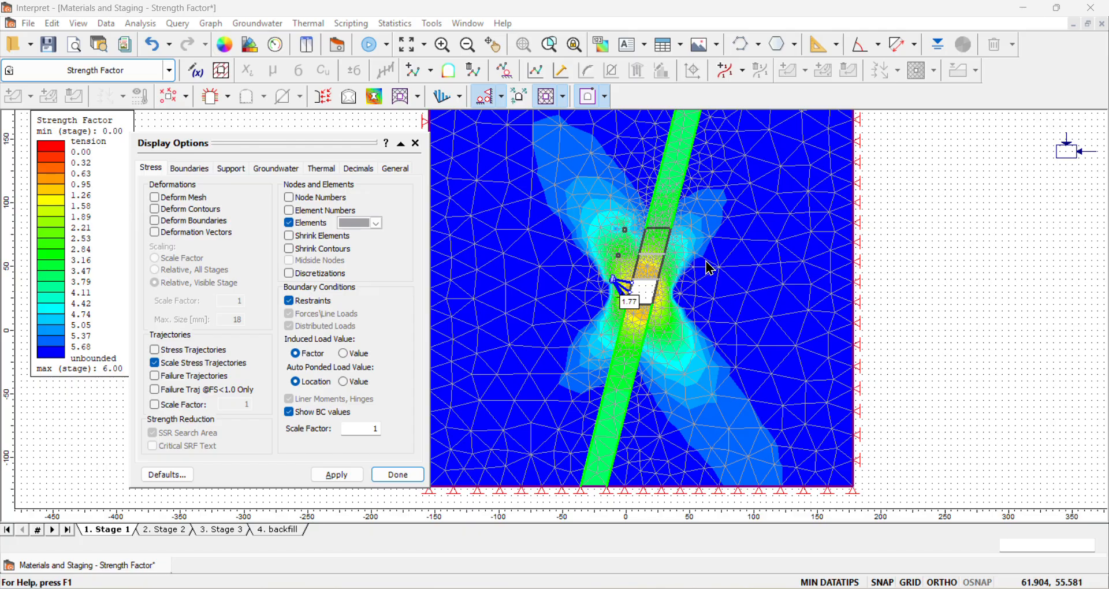
{"action": "scroll", "coordinate": [696, 263], "scroll_direction": "up", "scroll_amount": 1}
{"action": "scroll", "coordinate": [696, 262], "scroll_direction": "up", "scroll_amount": 1}
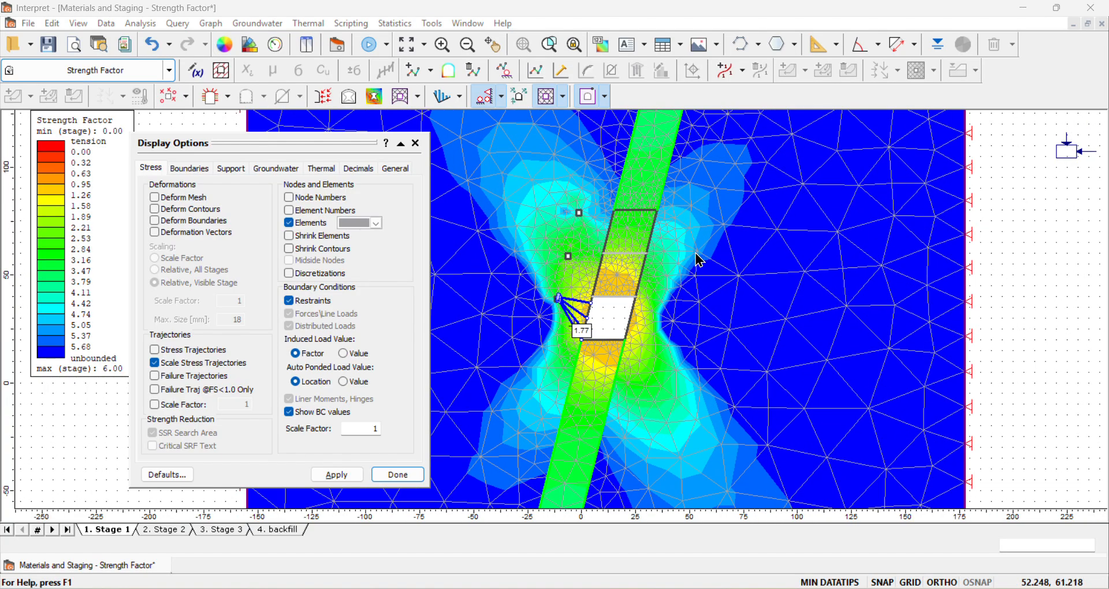
- Turn Element Numbers back on and inspect the element labels in the rock mass beside the excavation
{"action": "left_click", "coordinate": [290, 211]}
{"action": "scroll", "coordinate": [729, 262], "scroll_direction": "up", "scroll_amount": 1}
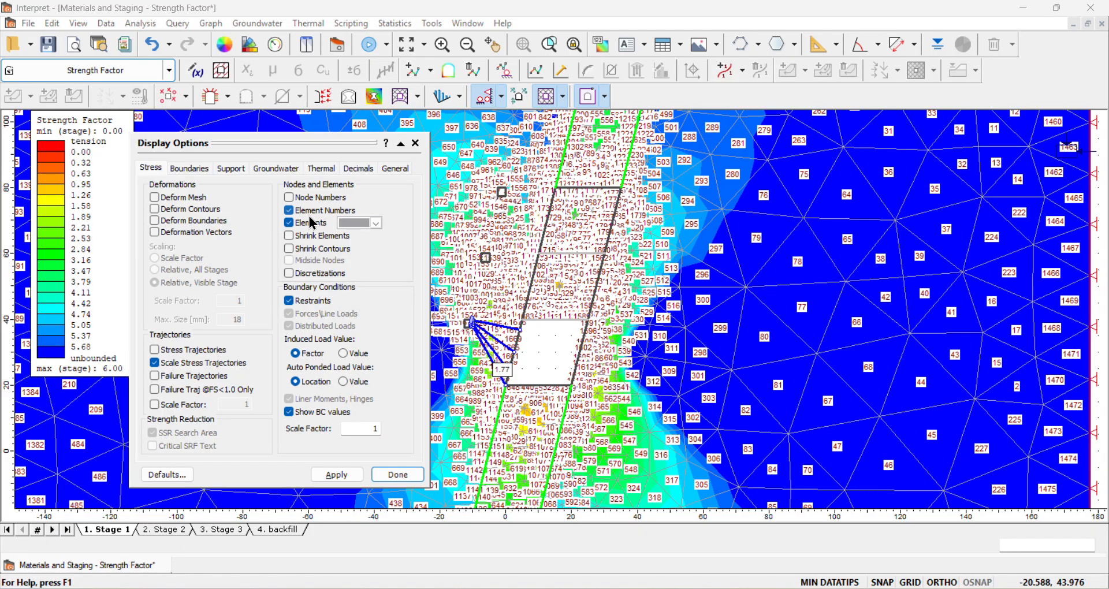
{"action": "scroll", "coordinate": [906, 300], "scroll_direction": "up", "scroll_amount": 1}
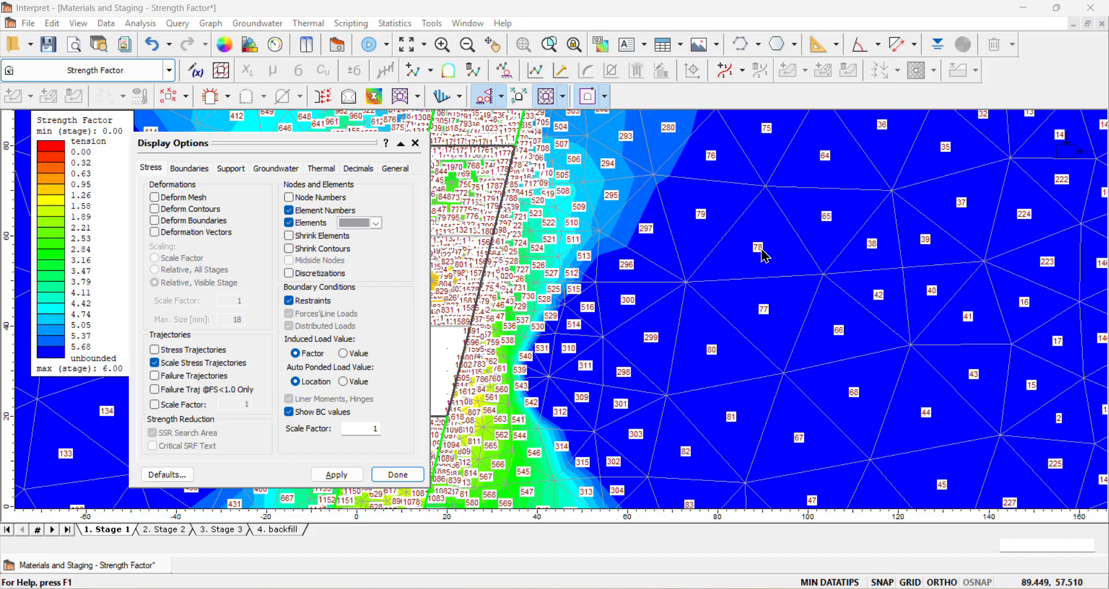
{"action": "scroll", "coordinate": [751, 251], "scroll_direction": "down", "scroll_amount": 2}
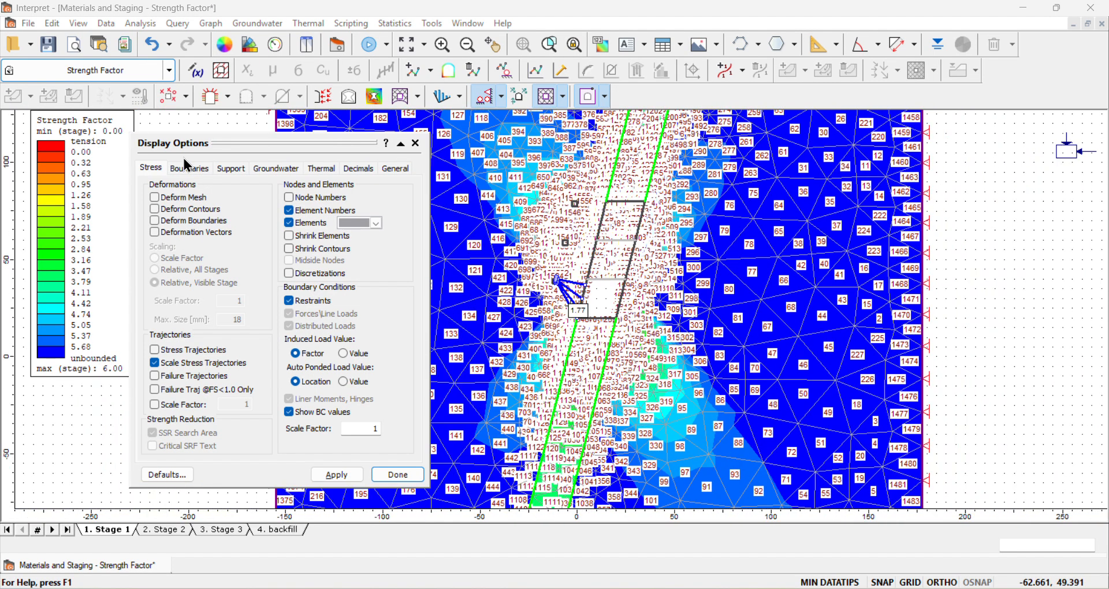
- Turn Node Numbers back on and examine the node and element labels together on the mesh beside the excavation
{"action": "left_click", "coordinate": [289, 198]}
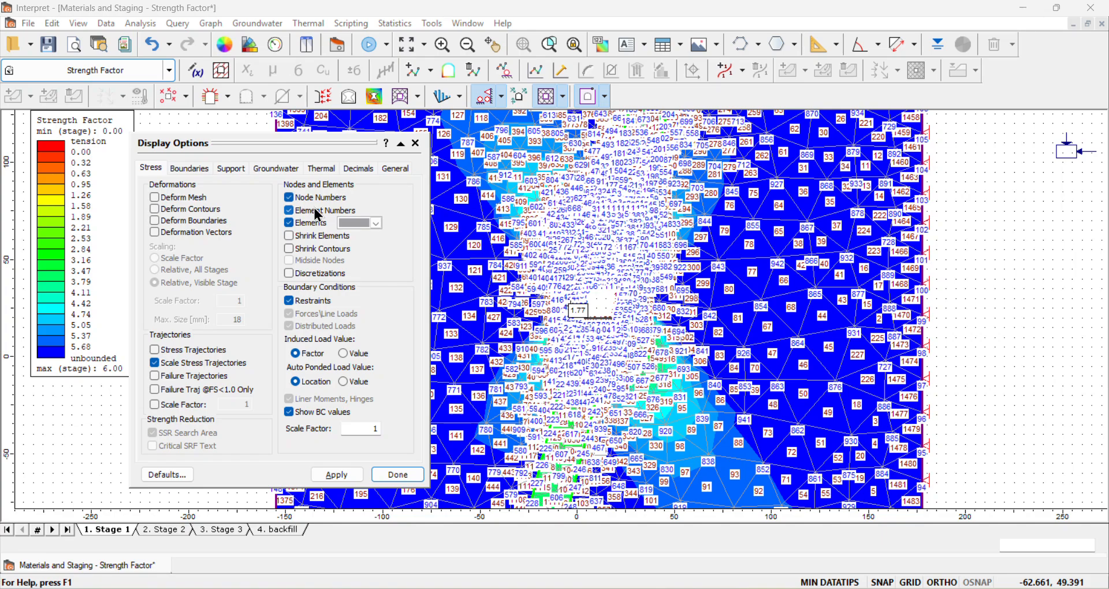
{"action": "scroll", "coordinate": [780, 312], "scroll_direction": "up", "scroll_amount": 2}
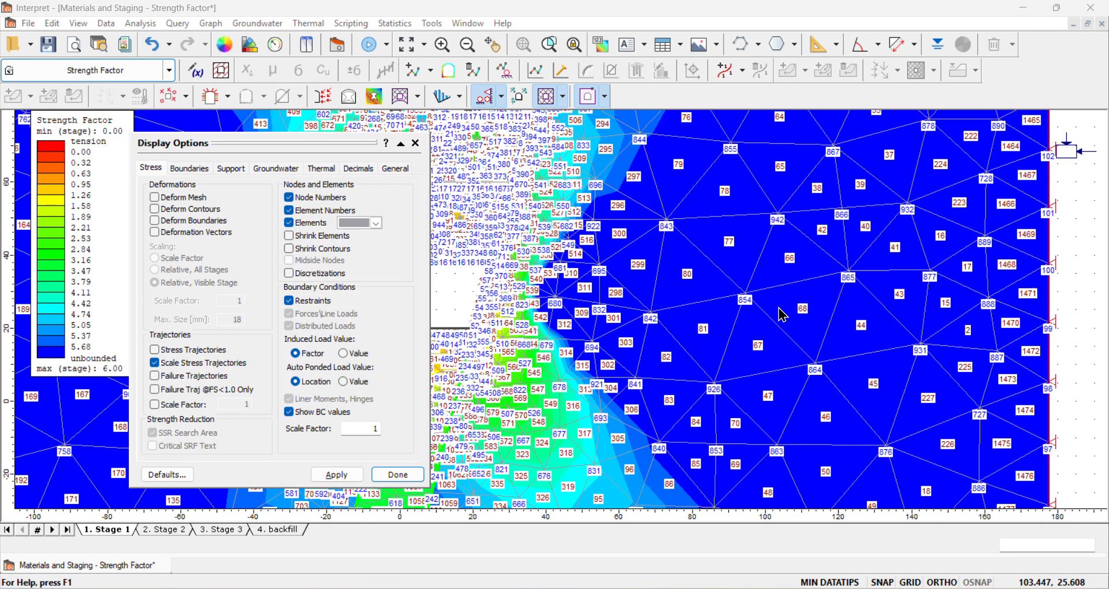
{"action": "scroll", "coordinate": [656, 347], "scroll_direction": "up", "scroll_amount": 1}
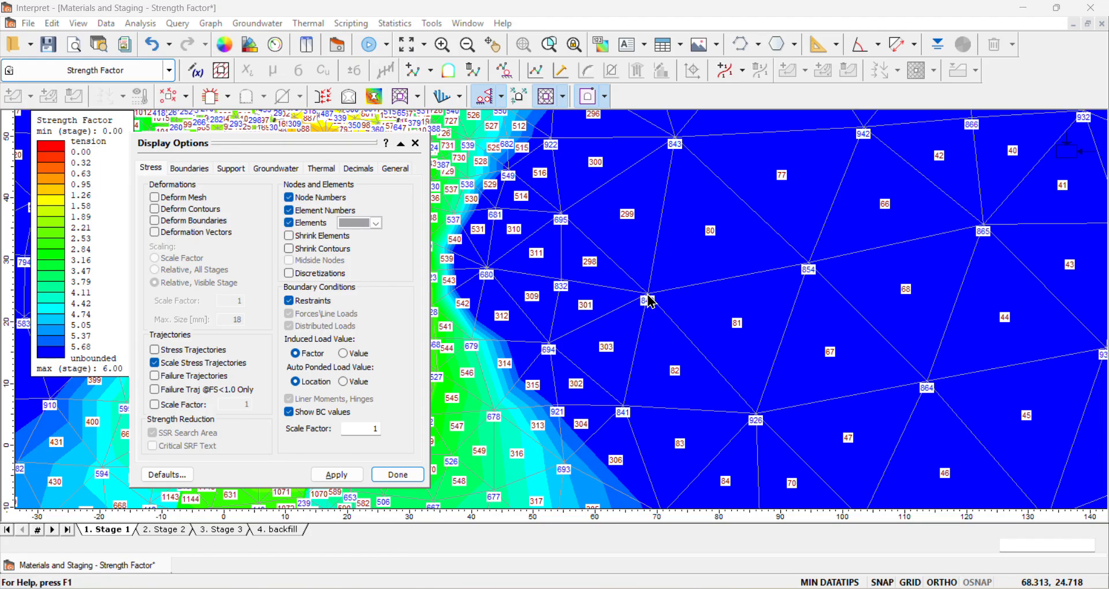
{"action": "scroll", "coordinate": [648, 295], "scroll_direction": "up", "scroll_amount": 9}
{"action": "scroll", "coordinate": [640, 286], "scroll_direction": "down", "scroll_amount": 10}
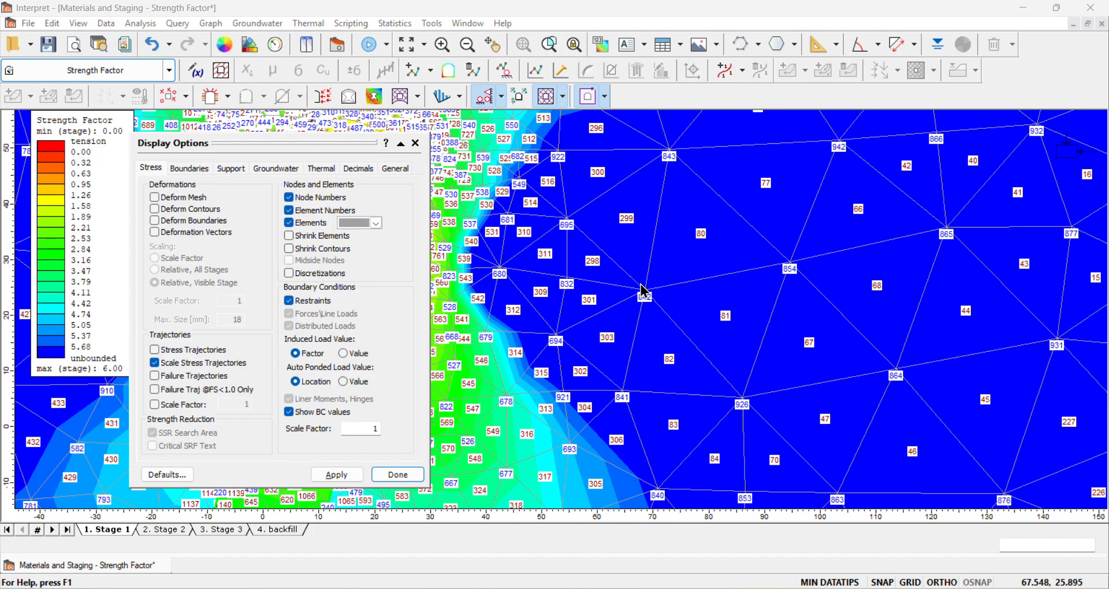
{"action": "scroll", "coordinate": [647, 283], "scroll_direction": "down", "scroll_amount": 4}
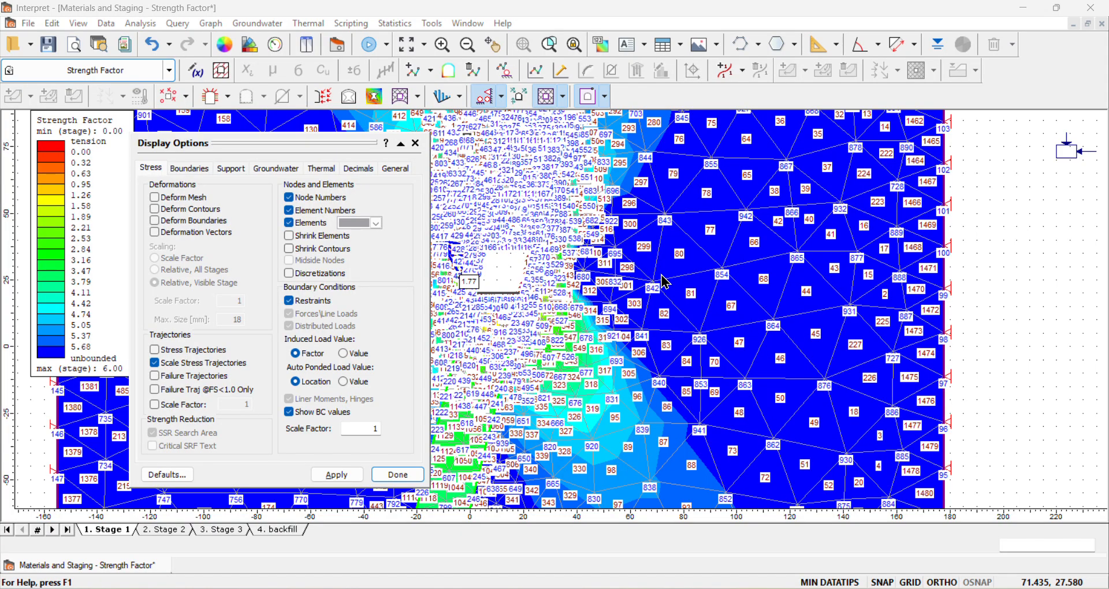
{"action": "scroll", "coordinate": [664, 280], "scroll_direction": "down", "scroll_amount": 5}
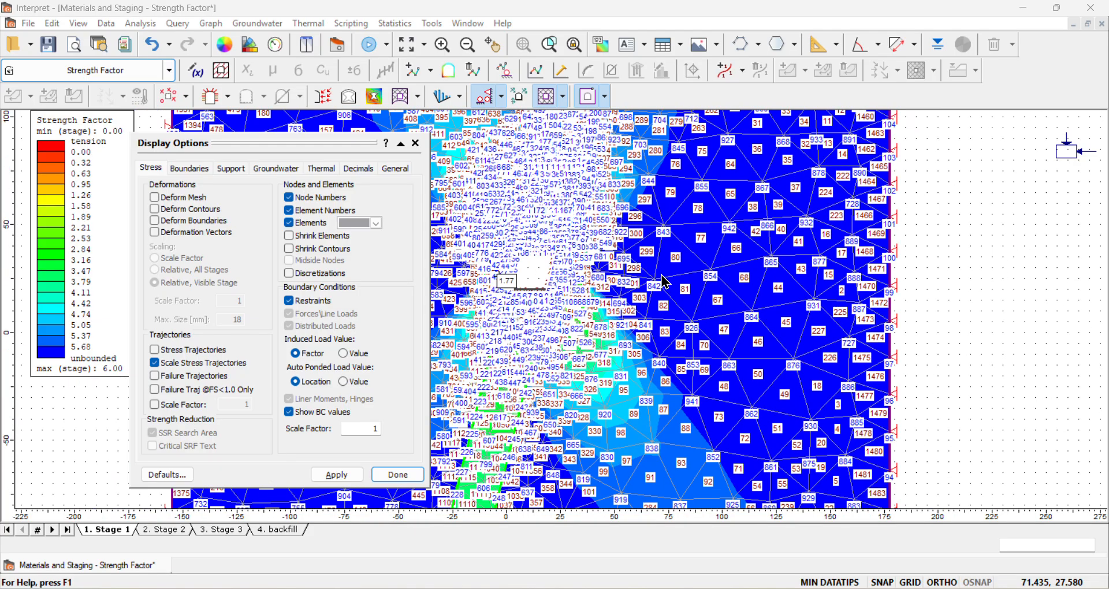
- Turn off Elements, Element Numbers and Node Numbers, apply the change and close the display options
{"action": "left_click", "coordinate": [288, 224]}
{"action": "left_click", "coordinate": [289, 211]}
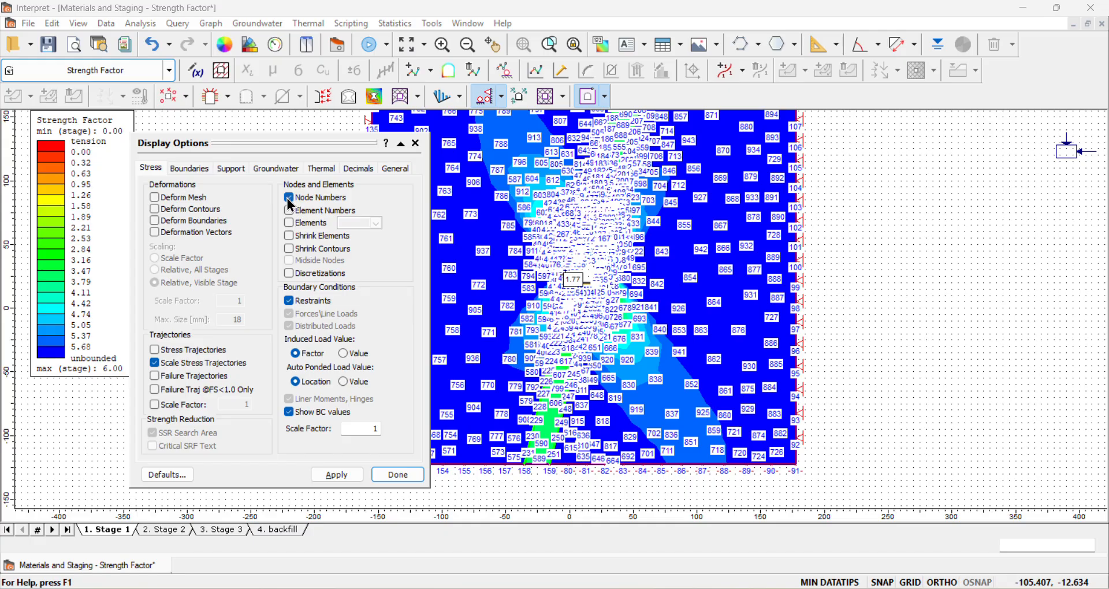
{"action": "left_click", "coordinate": [289, 198]}
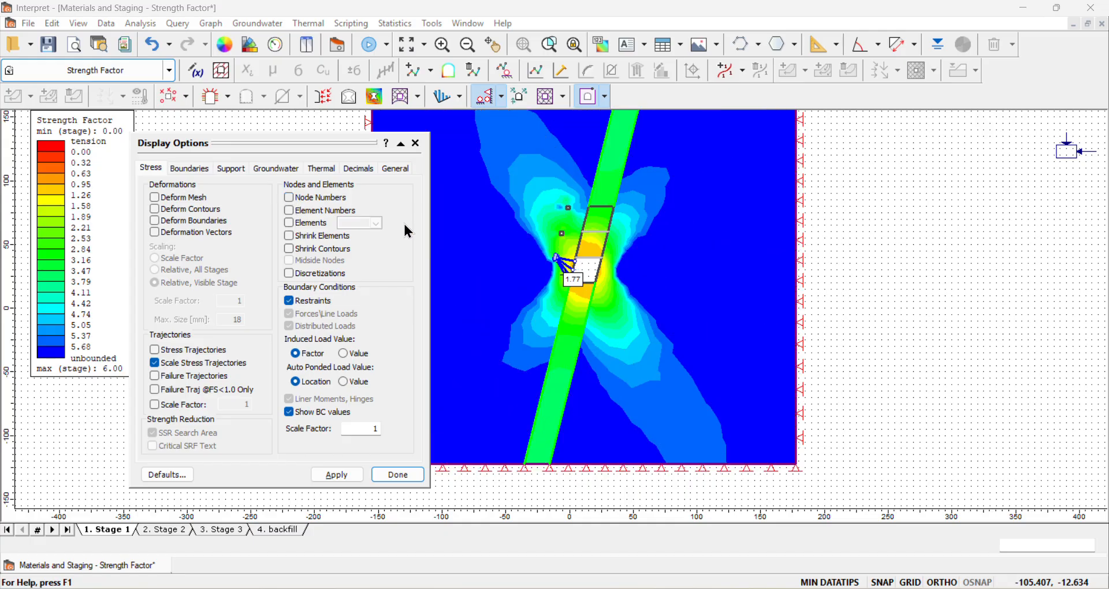
{"action": "left_click", "coordinate": [352, 477]}
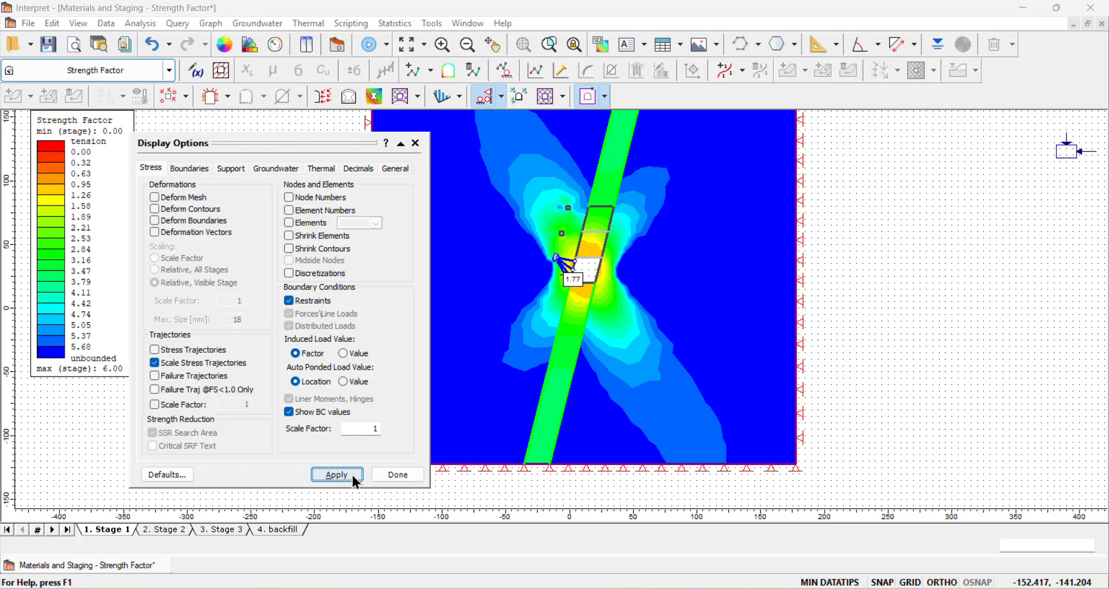
{"action": "left_click", "coordinate": [399, 475]}
{"action": "scroll", "coordinate": [456, 298], "scroll_direction": "down", "scroll_amount": 1}
{"action": "scroll", "coordinate": [456, 298], "scroll_direction": "down", "scroll_amount": 1}
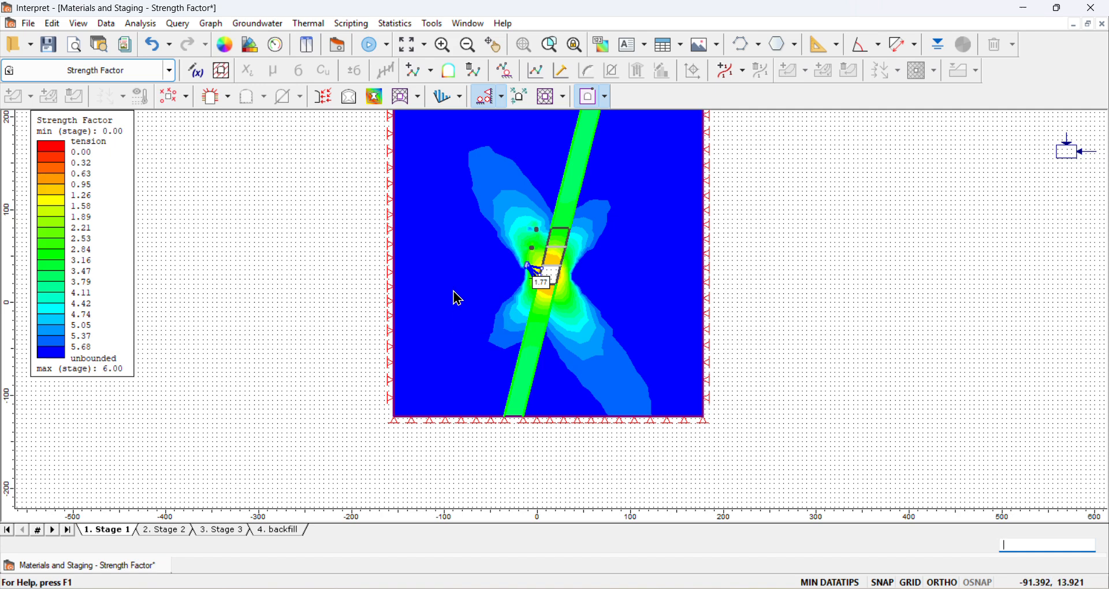
- Change the Stage 1 contour data to Total Displacement under Solid Displacement and bring the whole model into view
{"action": "left_click", "coordinate": [171, 70]}
{"action": "mouse_move", "coordinate": [121, 149]}
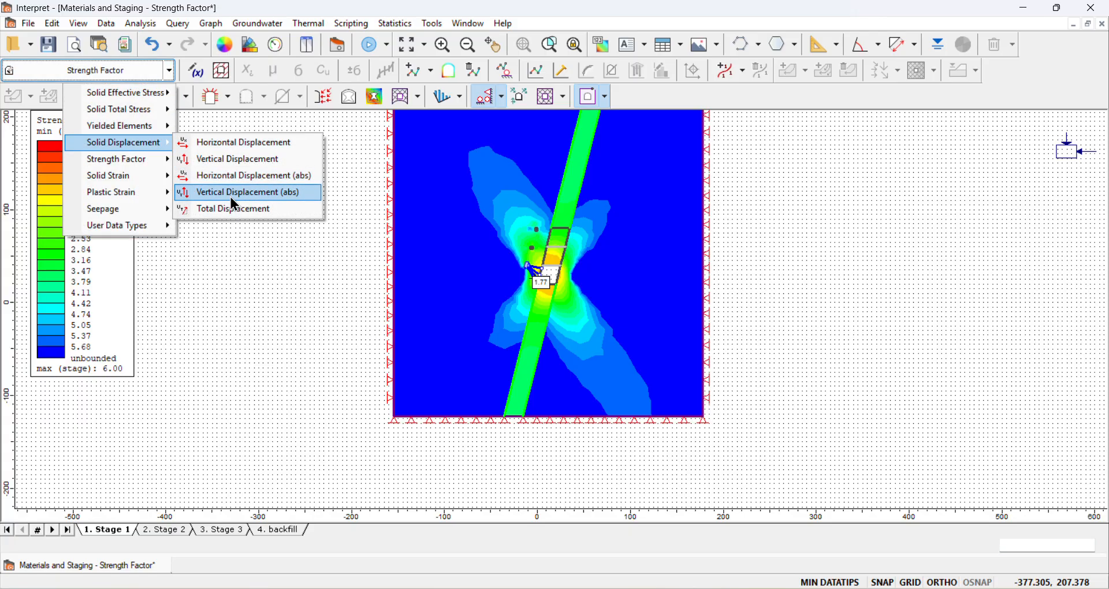
{"action": "left_click", "coordinate": [232, 210]}
{"action": "scroll", "coordinate": [438, 199], "scroll_direction": "up", "scroll_amount": 1}
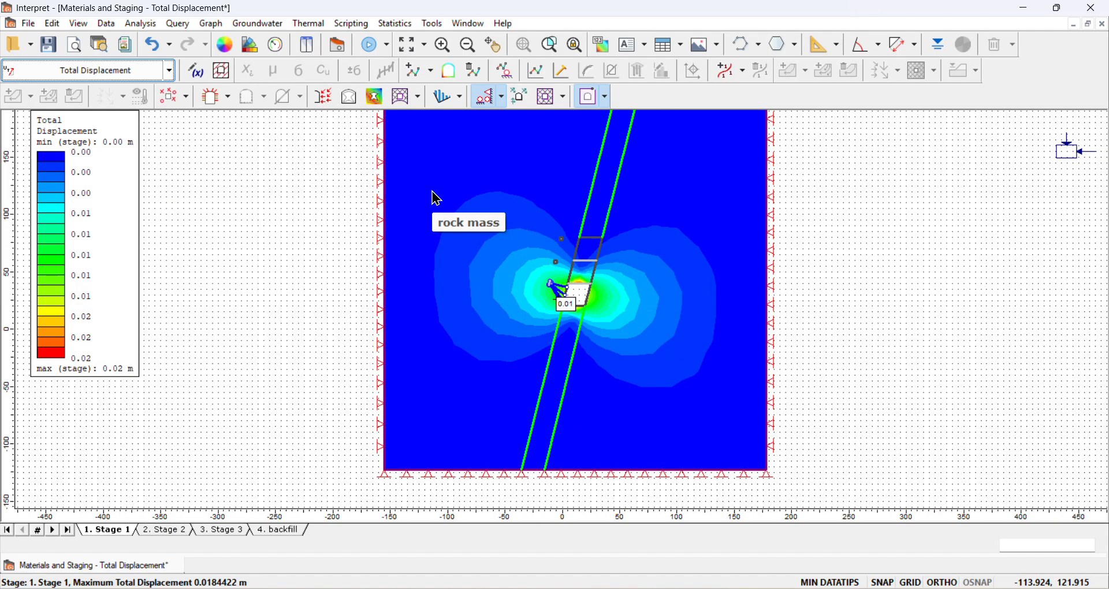
{"action": "scroll", "coordinate": [444, 190], "scroll_direction": "down", "scroll_amount": 2}
{"action": "scroll", "coordinate": [774, 151], "scroll_direction": "up", "scroll_amount": 1}
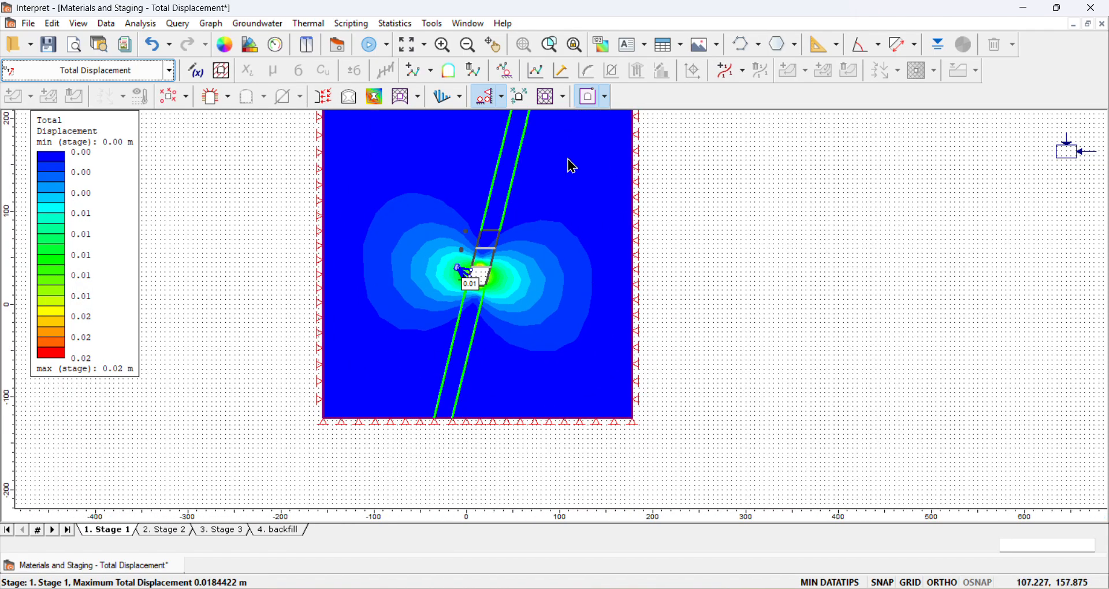
{"action": "scroll", "coordinate": [293, 141], "scroll_direction": "up", "scroll_amount": 1}
{"action": "scroll", "coordinate": [303, 141], "scroll_direction": "down", "scroll_amount": 2}
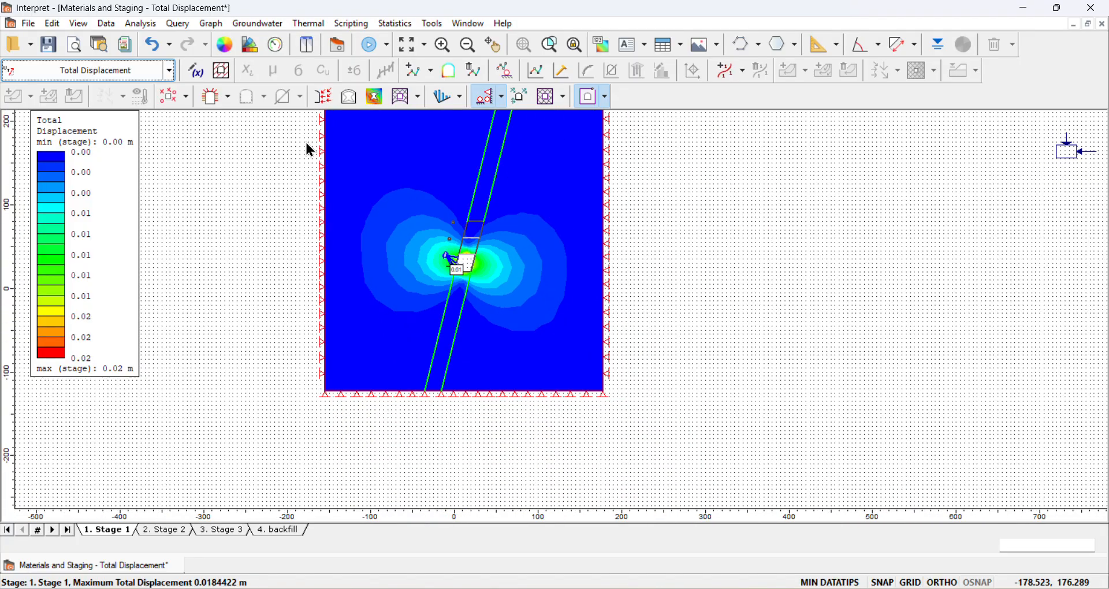
{"action": "scroll", "coordinate": [310, 150], "scroll_direction": "down", "scroll_amount": 1}
{"action": "right_click", "coordinate": [440, 185]}
{"action": "left_click", "coordinate": [463, 244]}
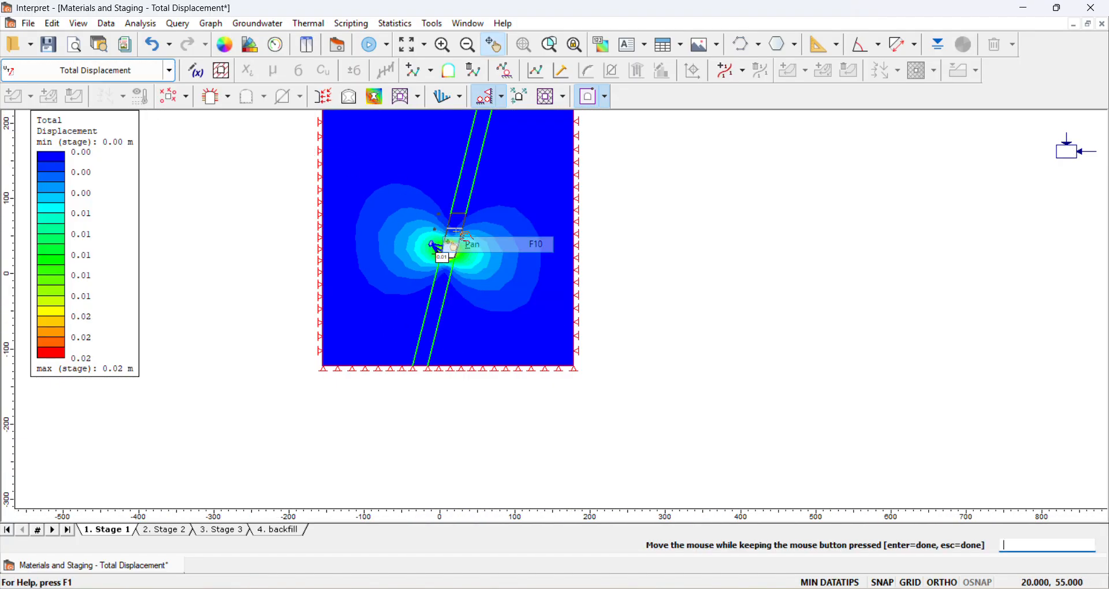
{"action": "left_click_drag", "start_coordinate": [436, 202], "coordinate": [486, 279]}
{"action": "scroll", "coordinate": [370, 227], "scroll_direction": "up", "scroll_amount": 2}
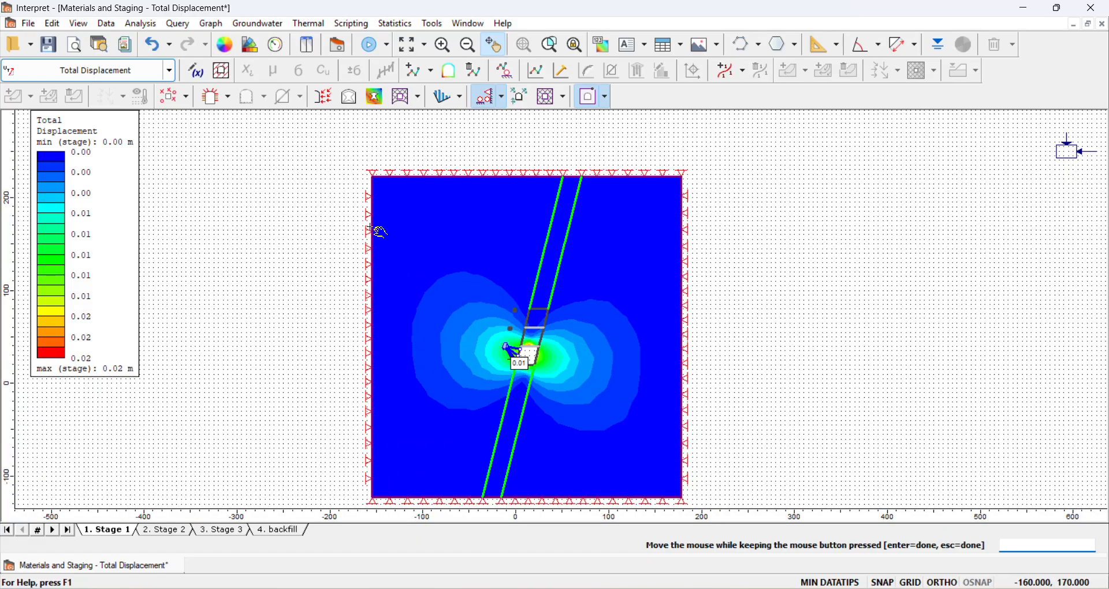
- Open two additional contour windows of the model and tile all three windows vertically
{"action": "scroll", "coordinate": [369, 229], "scroll_direction": "down", "scroll_amount": 1}
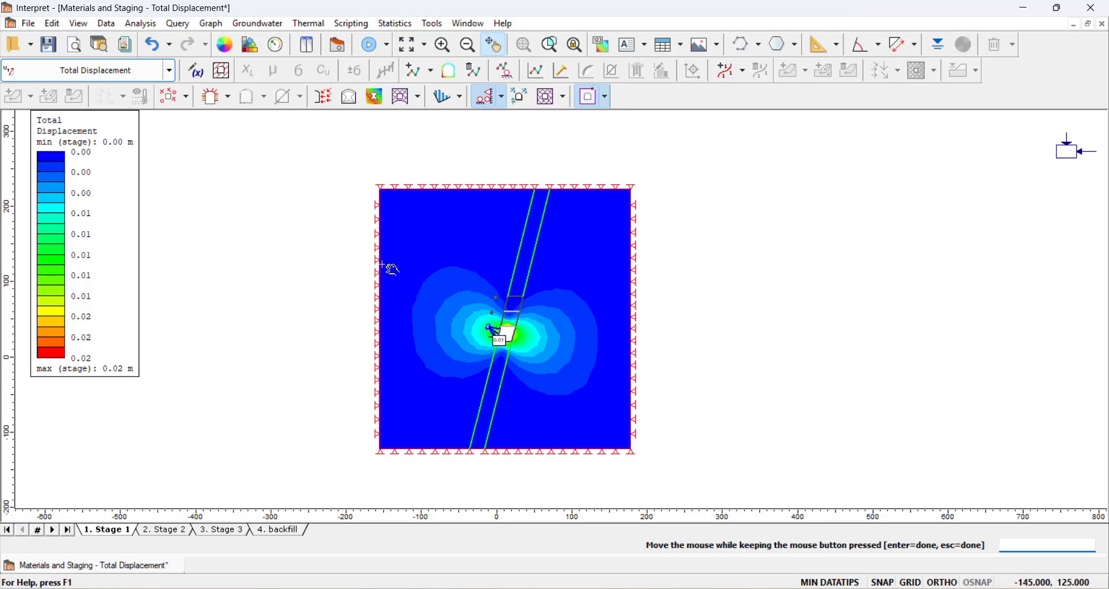
{"action": "left_click", "coordinate": [463, 25]}
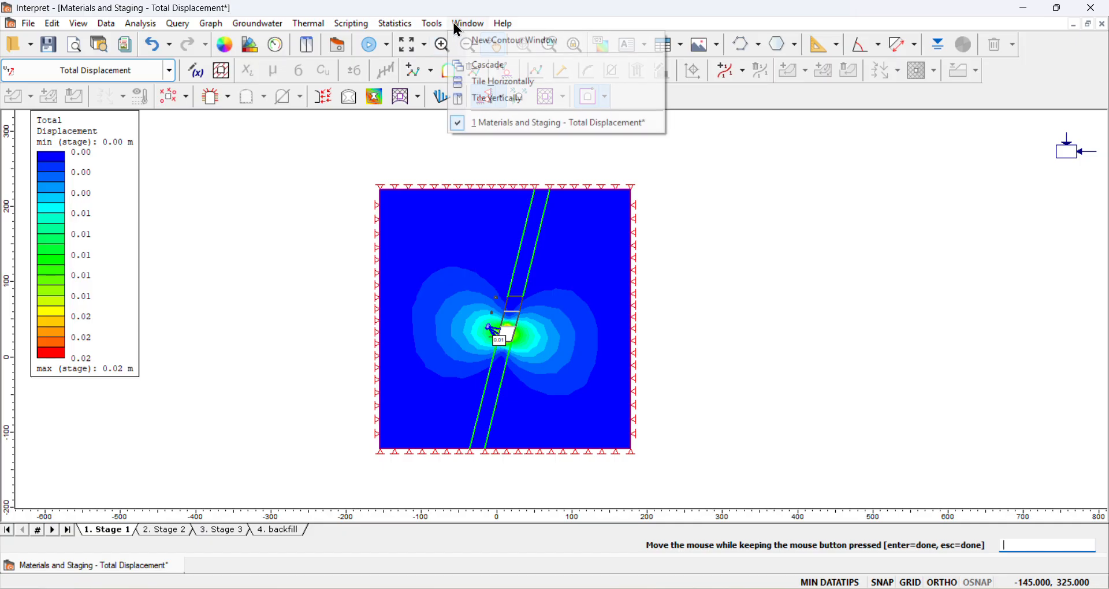
{"action": "left_click", "coordinate": [479, 42]}
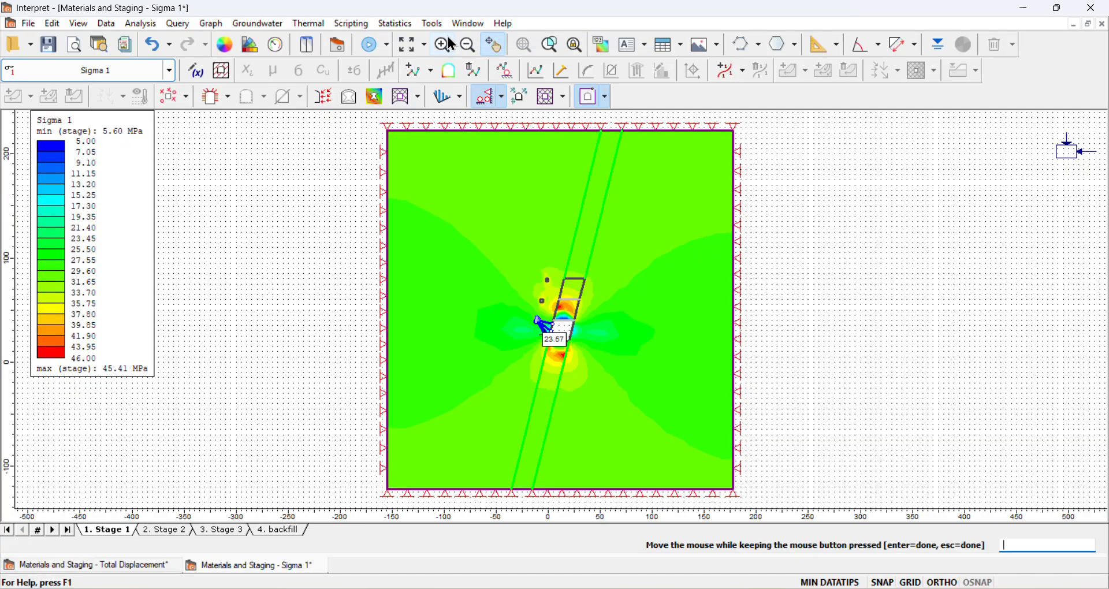
{"action": "left_click", "coordinate": [460, 23]}
{"action": "left_click", "coordinate": [485, 44]}
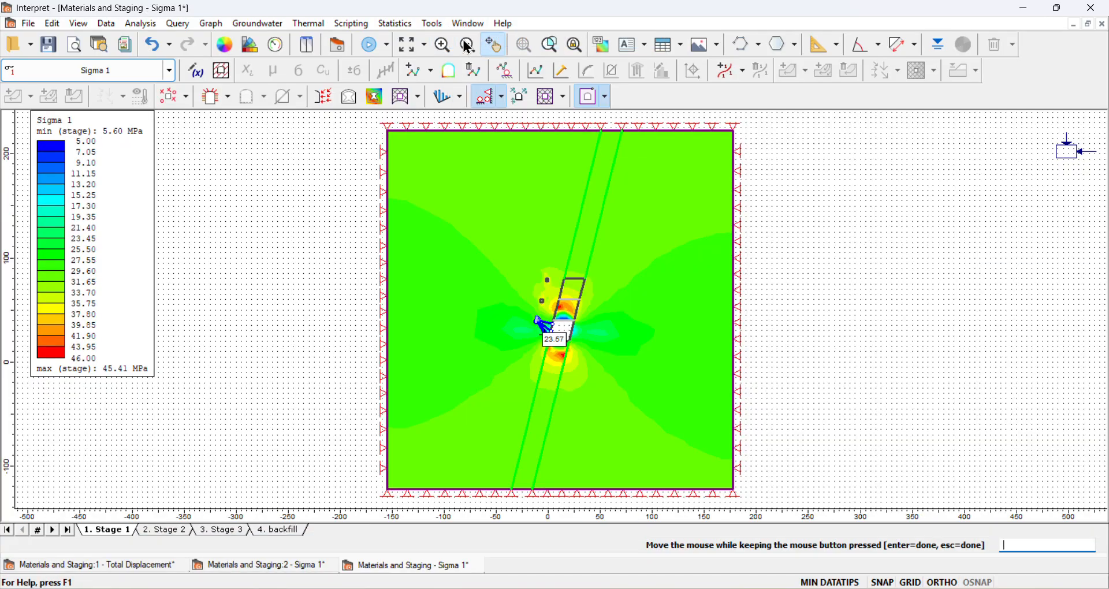
{"action": "left_click", "coordinate": [456, 26]}
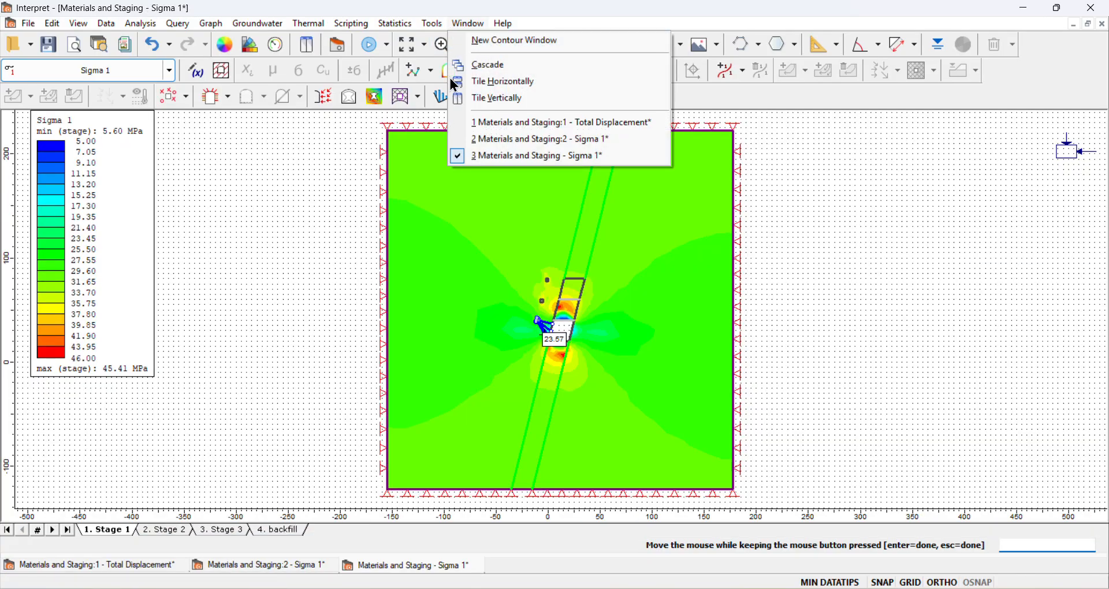
{"action": "left_click", "coordinate": [474, 99]}
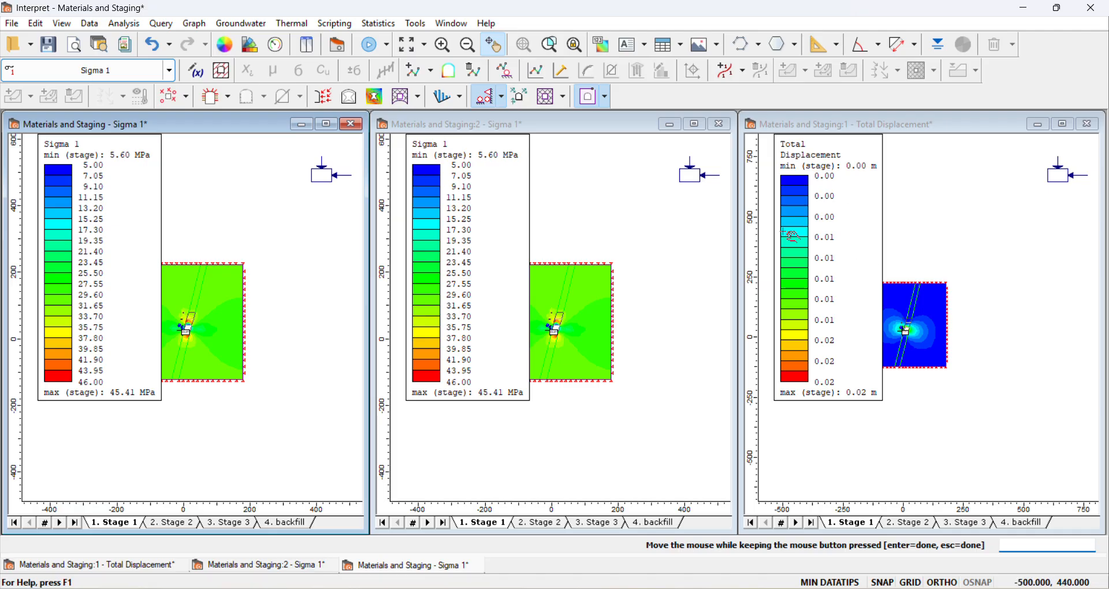
- Show Stage 2 in the middle Sigma 1 window and Stage 3 in the Total Displacement window, with each model clear of its legend
{"action": "left_click_drag", "start_coordinate": [915, 314], "coordinate": [967, 315]}
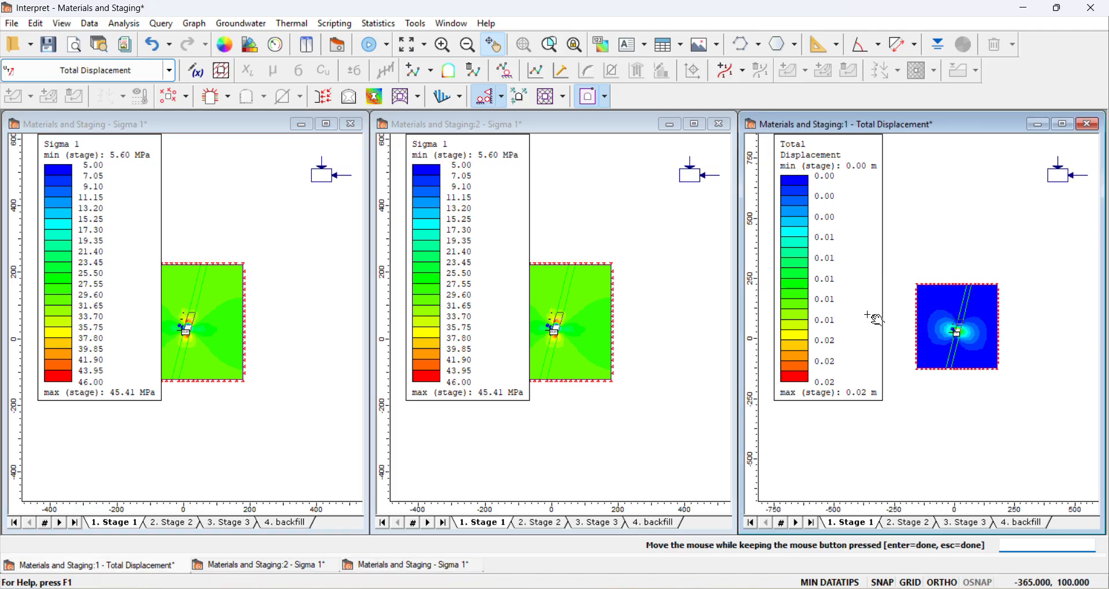
{"action": "left_click_drag", "start_coordinate": [579, 312], "coordinate": [637, 316]}
{"action": "left_click", "coordinate": [198, 317]}
{"action": "left_click_drag", "start_coordinate": [196, 315], "coordinate": [257, 323]}
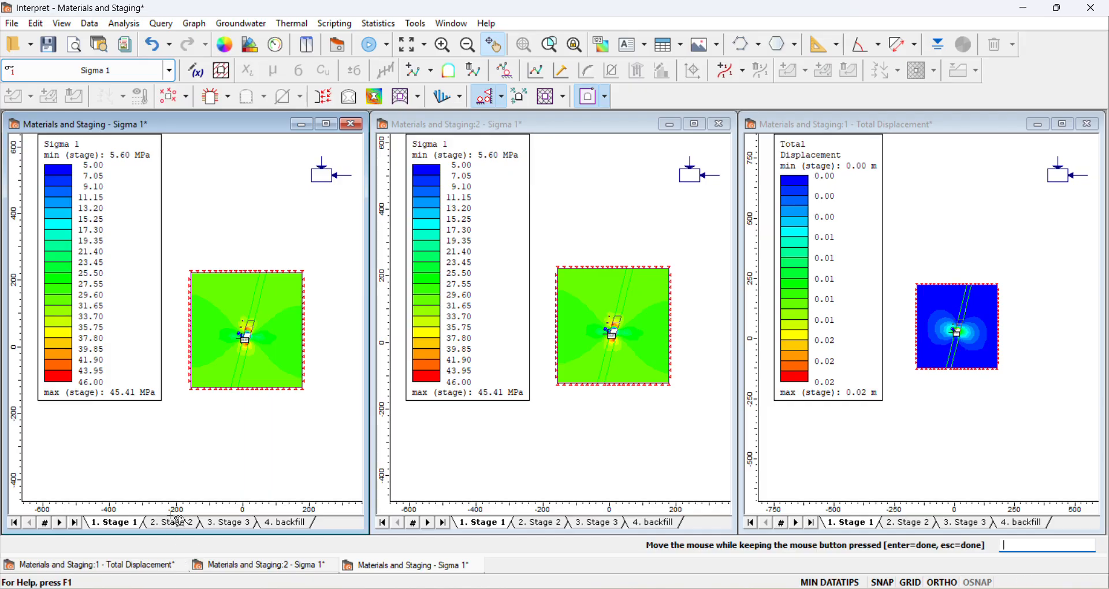
{"action": "left_click", "coordinate": [523, 523]}
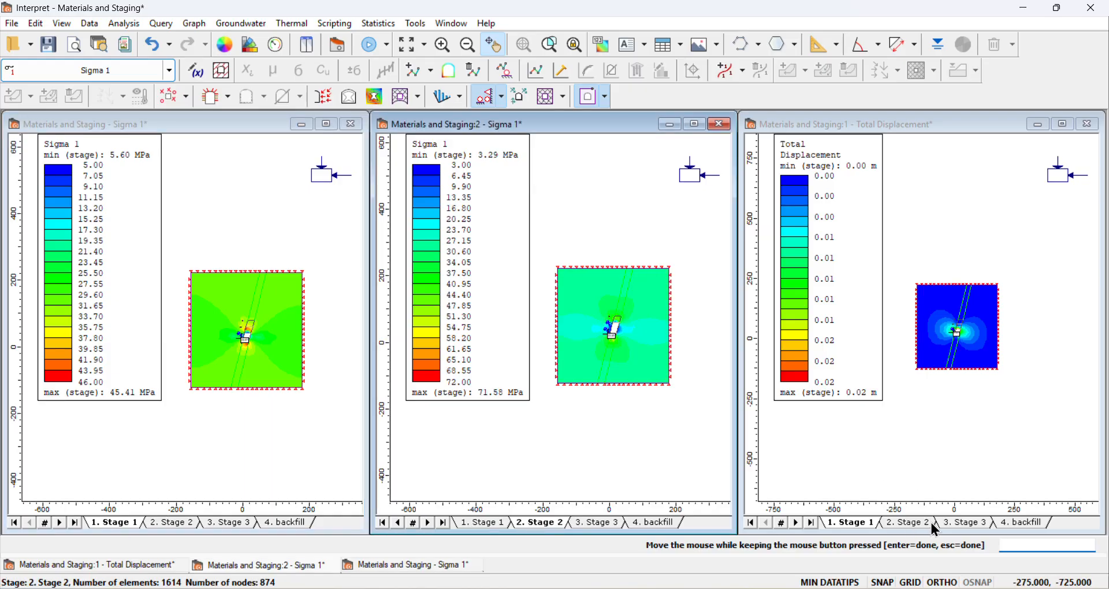
{"action": "left_click", "coordinate": [962, 526]}
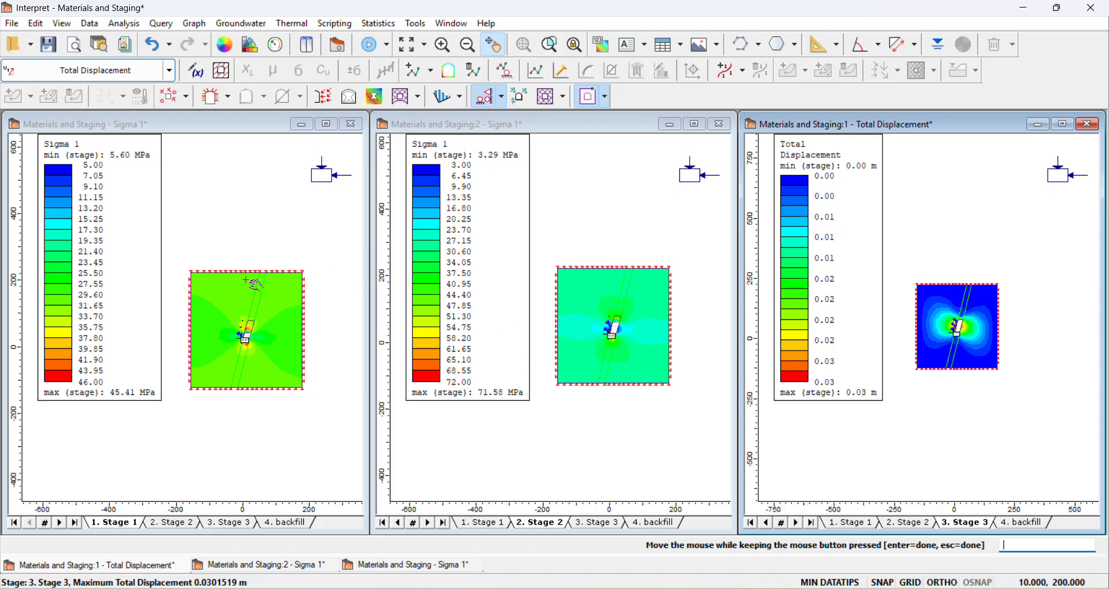
- Change the Stage 2 window's contour data to Total Displacement under Solid Displacement
{"action": "scroll", "coordinate": [248, 280], "scroll_direction": "up", "scroll_amount": 2}
{"action": "scroll", "coordinate": [674, 321], "scroll_direction": "up", "scroll_amount": 2}
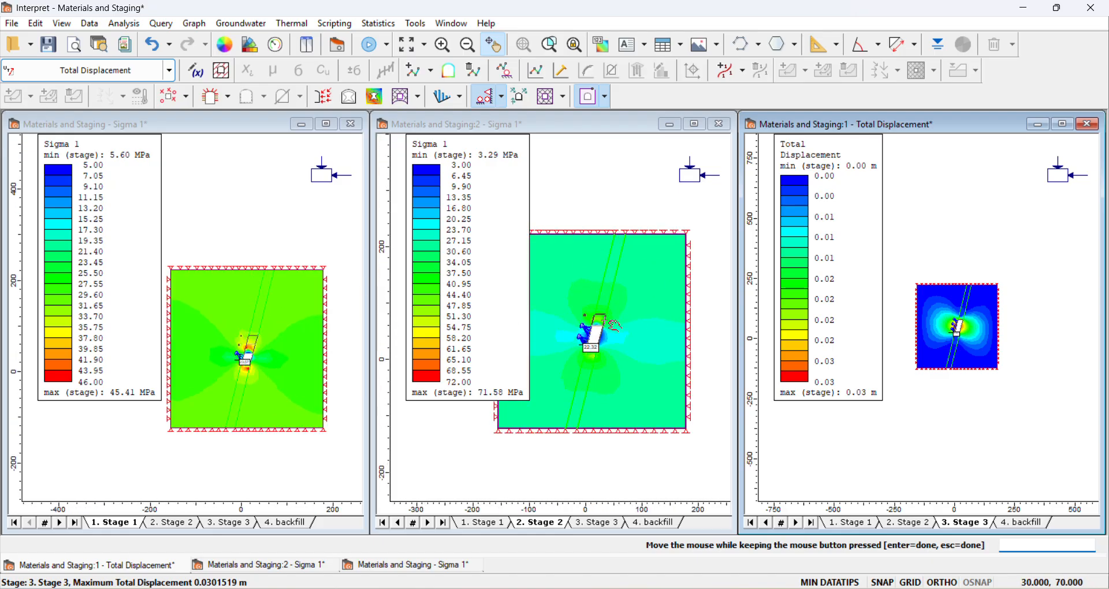
{"action": "left_click_drag", "start_coordinate": [619, 324], "coordinate": [653, 321]}
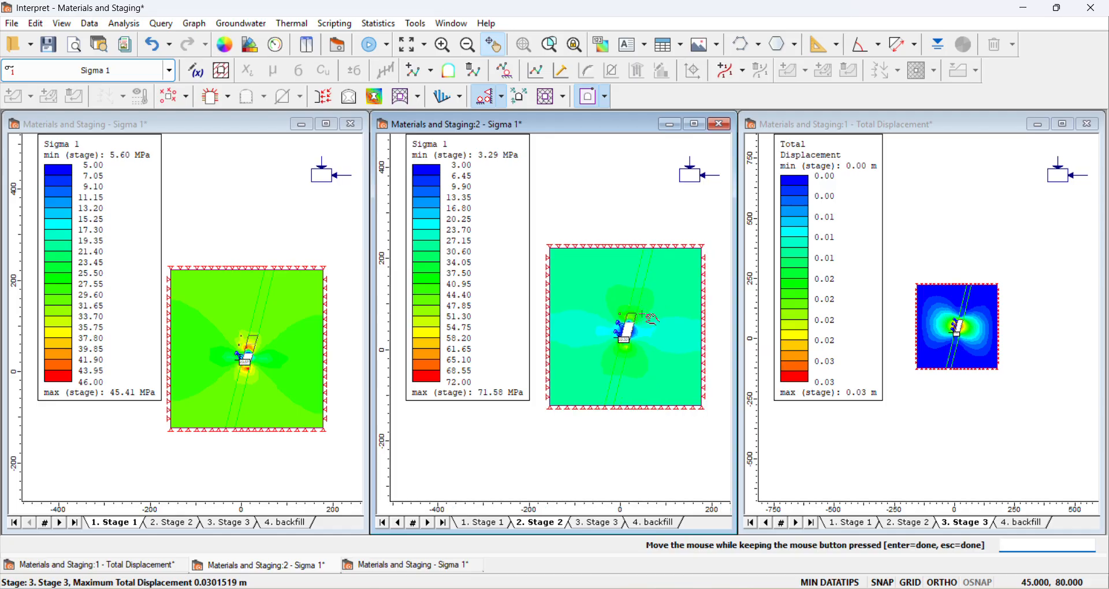
{"action": "scroll", "coordinate": [952, 304], "scroll_direction": "up", "scroll_amount": 2}
{"action": "scroll", "coordinate": [977, 341], "scroll_direction": "up", "scroll_amount": 4}
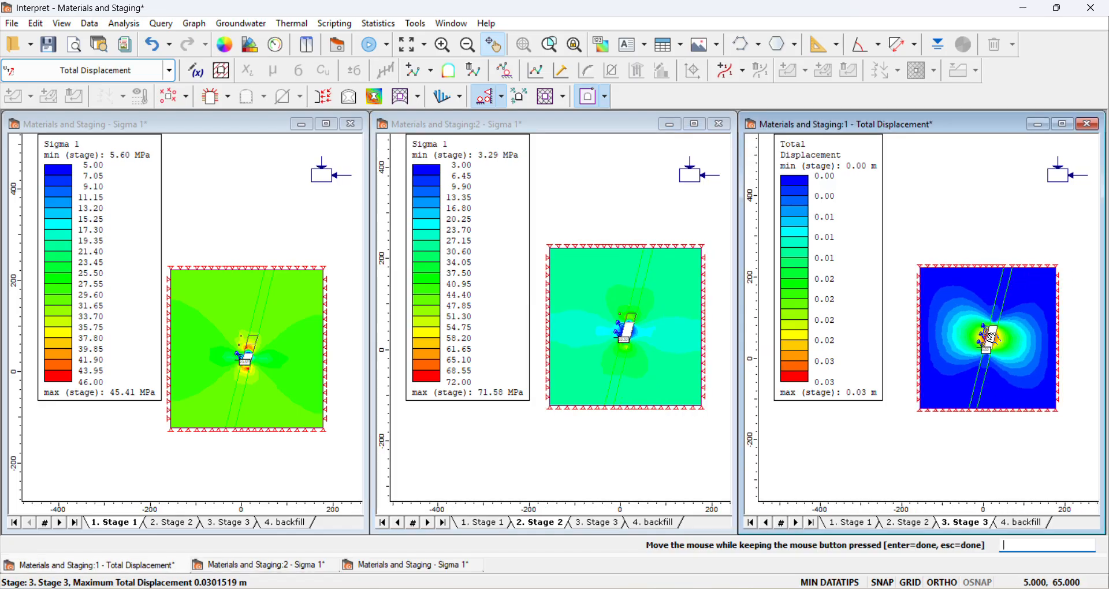
{"action": "scroll", "coordinate": [987, 312], "scroll_direction": "down", "scroll_amount": 3}
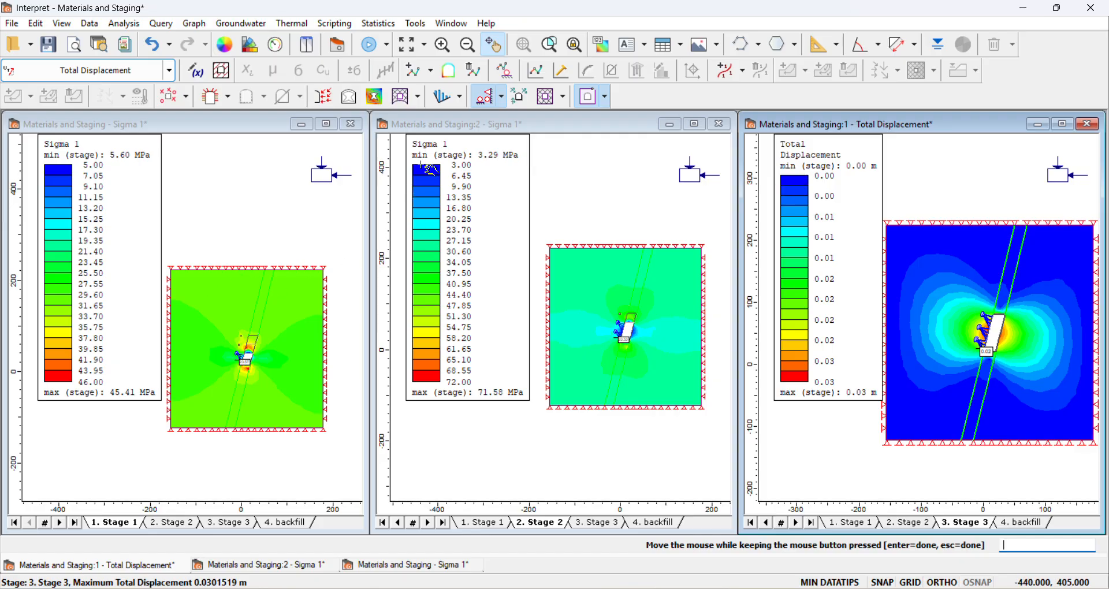
{"action": "left_click", "coordinate": [451, 208]}
{"action": "left_click", "coordinate": [169, 71]}
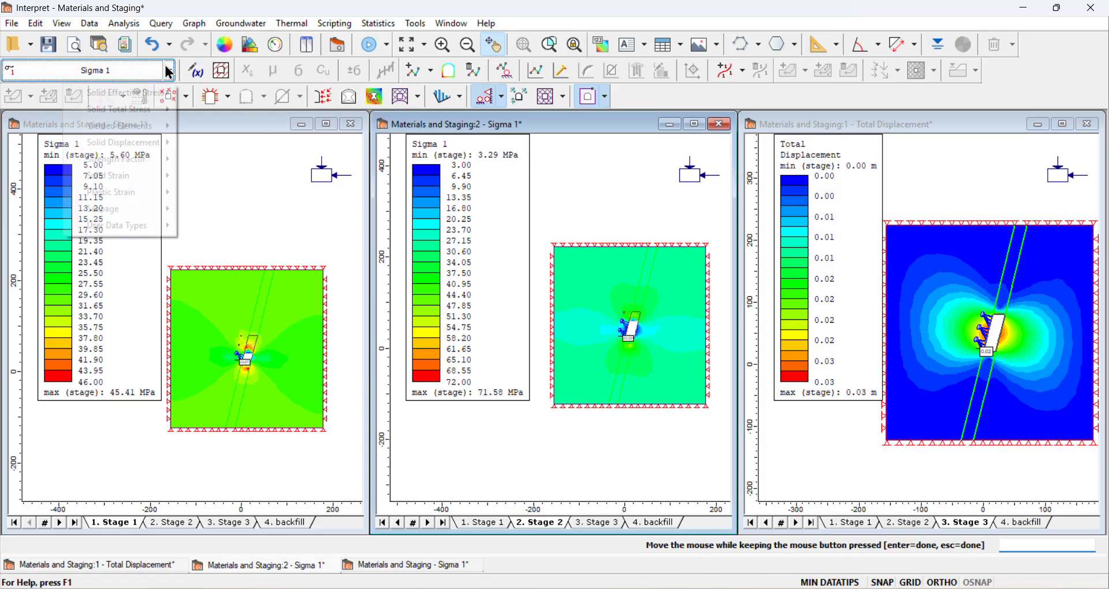
{"action": "mouse_move", "coordinate": [127, 144]}
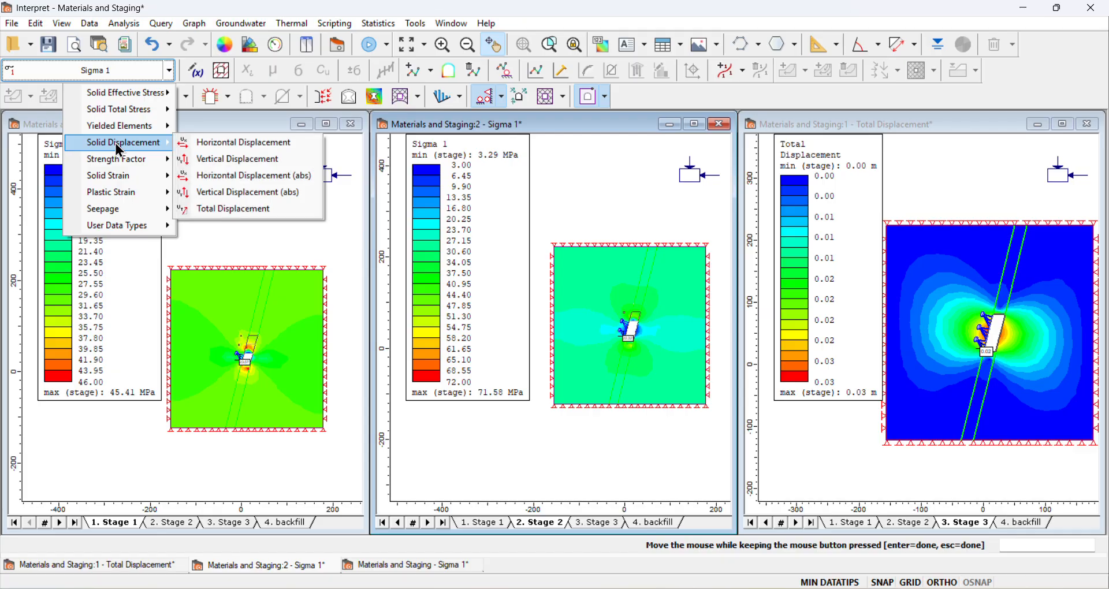
{"action": "left_click", "coordinate": [231, 210]}
- Change the Stage 1 window's contour data to Total Displacement under Solid Displacement
{"action": "left_click", "coordinate": [113, 234]}
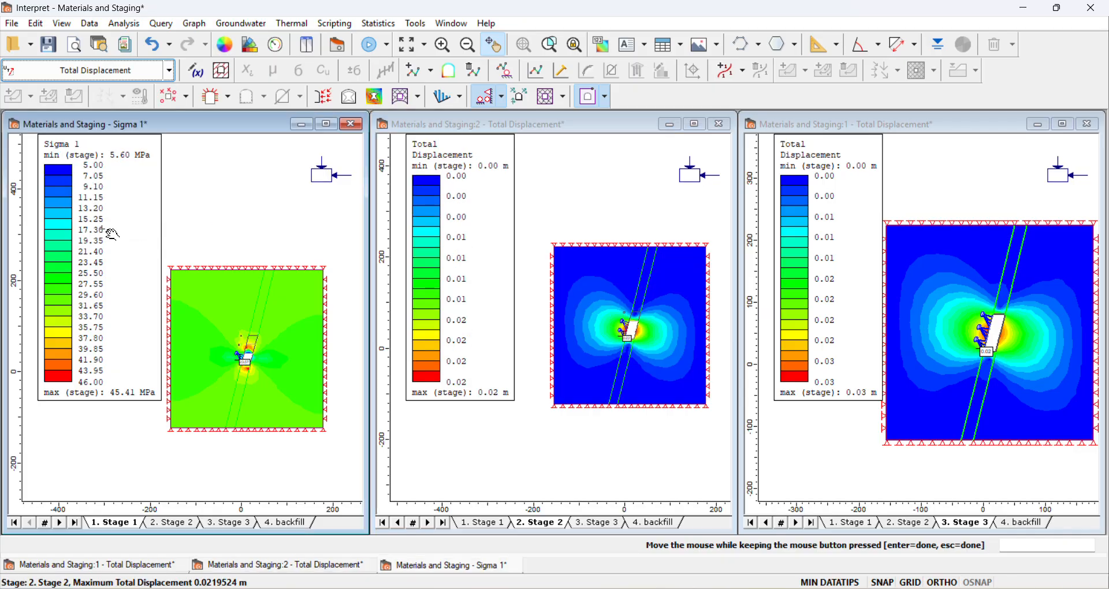
{"action": "left_click", "coordinate": [164, 73]}
{"action": "mouse_move", "coordinate": [124, 150]}
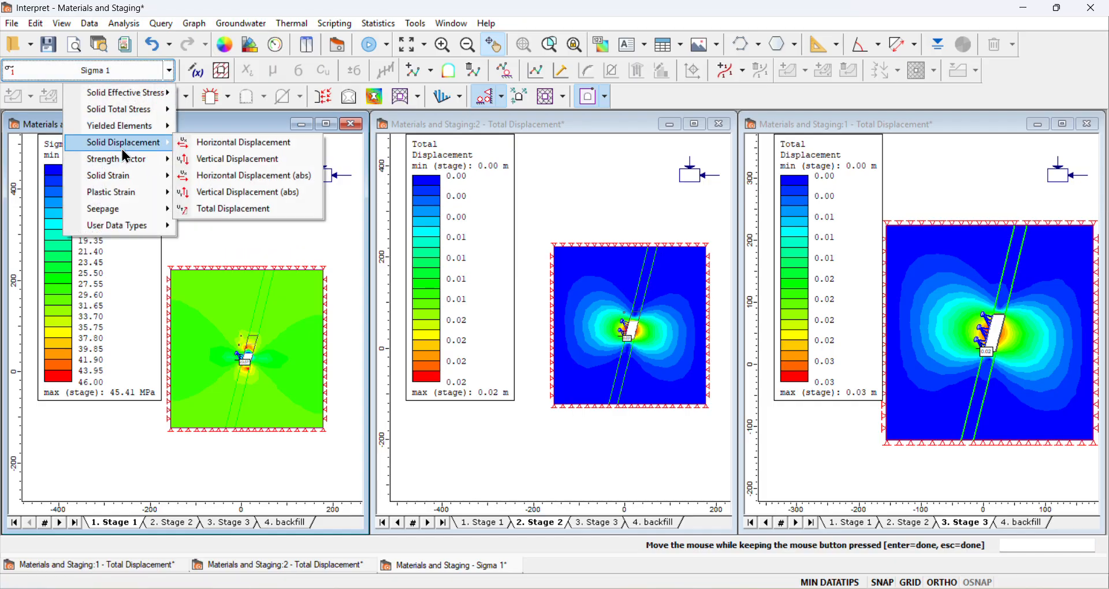
{"action": "left_click", "coordinate": [222, 211]}
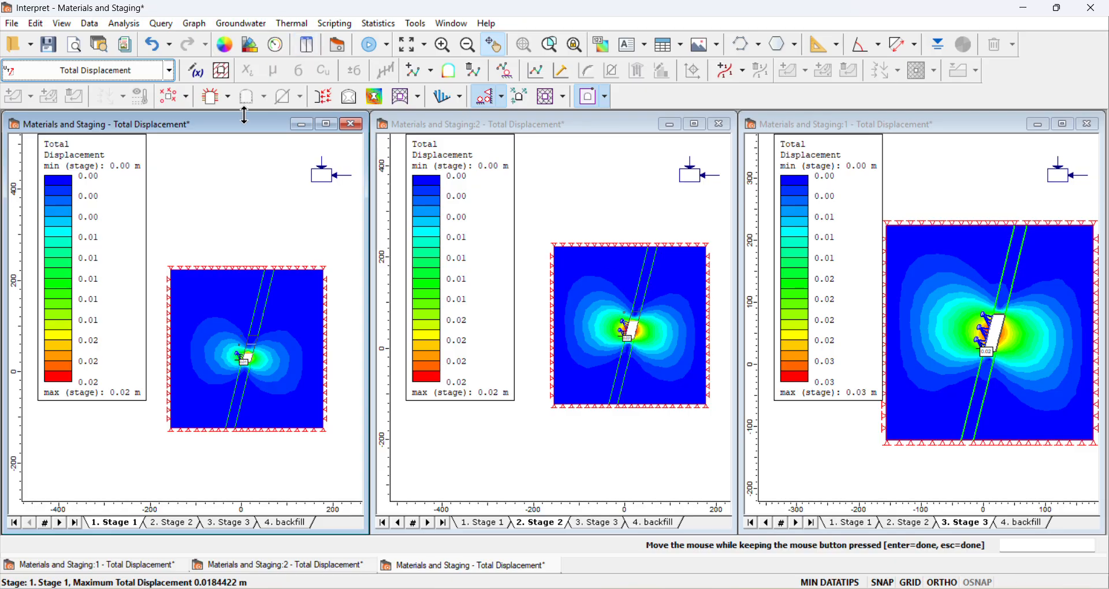
- End panning and hide the contour legends in the Stage 1, Stage 2 and Stage 3 windows
{"action": "right_click", "coordinate": [105, 212]}
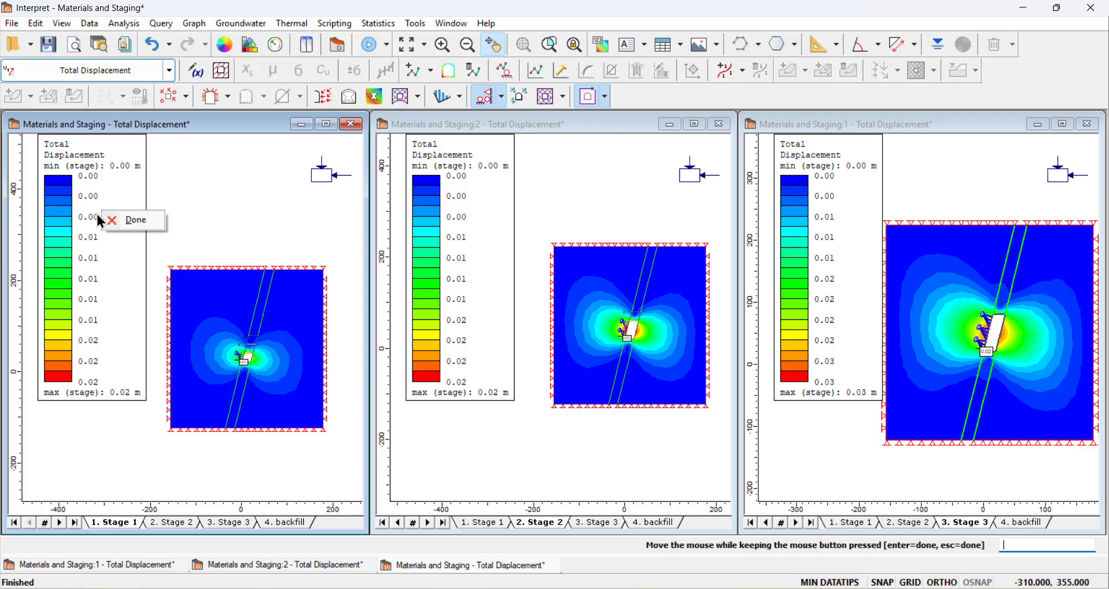
{"action": "left_click", "coordinate": [98, 210]}
{"action": "right_click", "coordinate": [98, 208]}
{"action": "left_click", "coordinate": [136, 214]}
{"action": "right_click", "coordinate": [106, 212]}
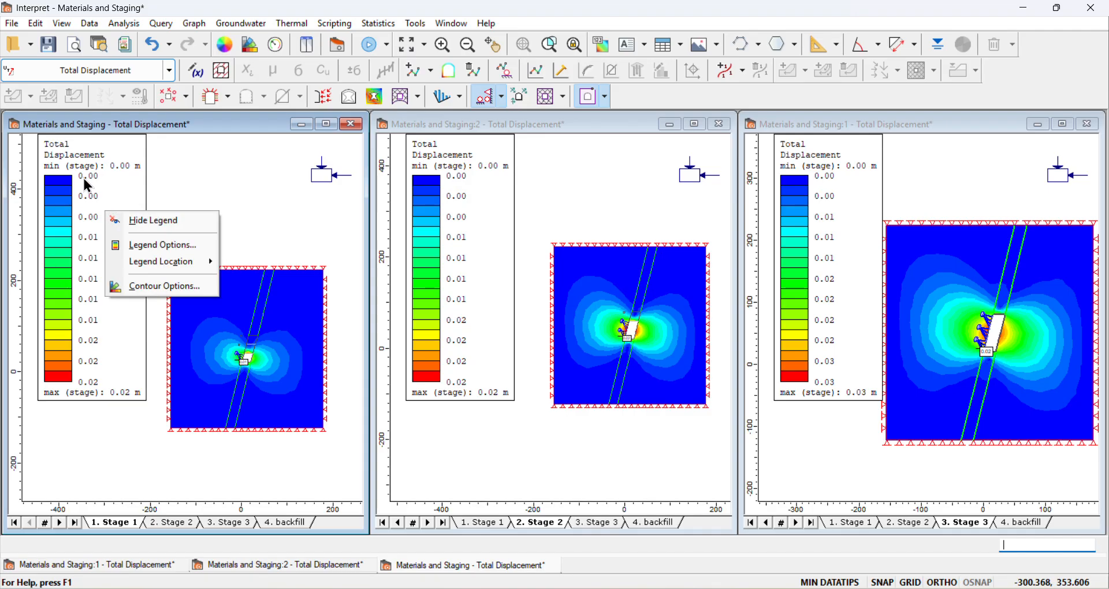
{"action": "left_click", "coordinate": [118, 222]}
{"action": "right_click", "coordinate": [484, 222]}
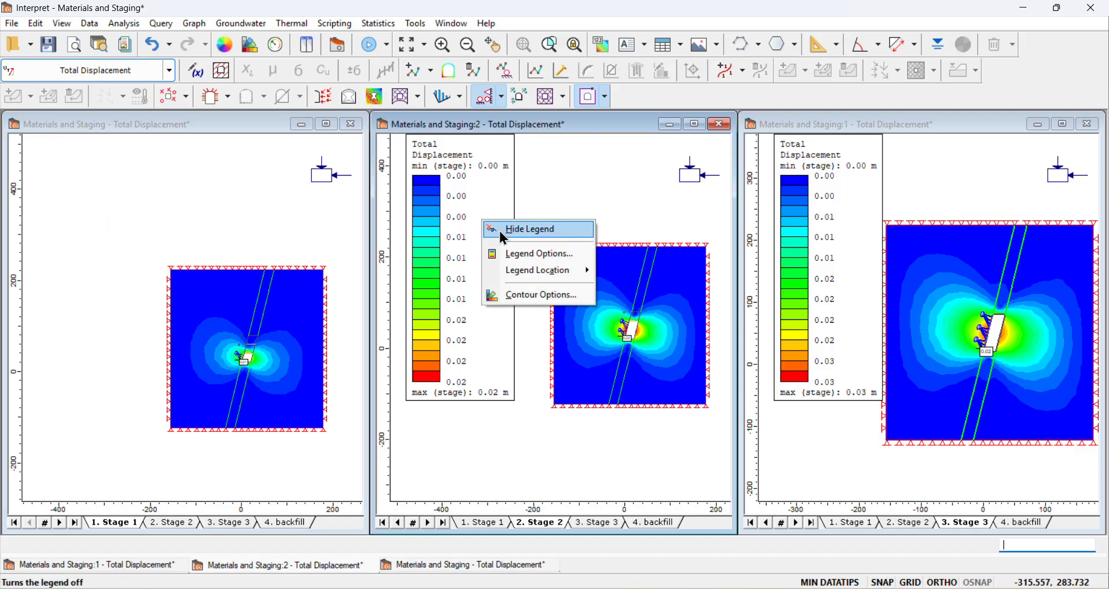
{"action": "left_click", "coordinate": [503, 234]}
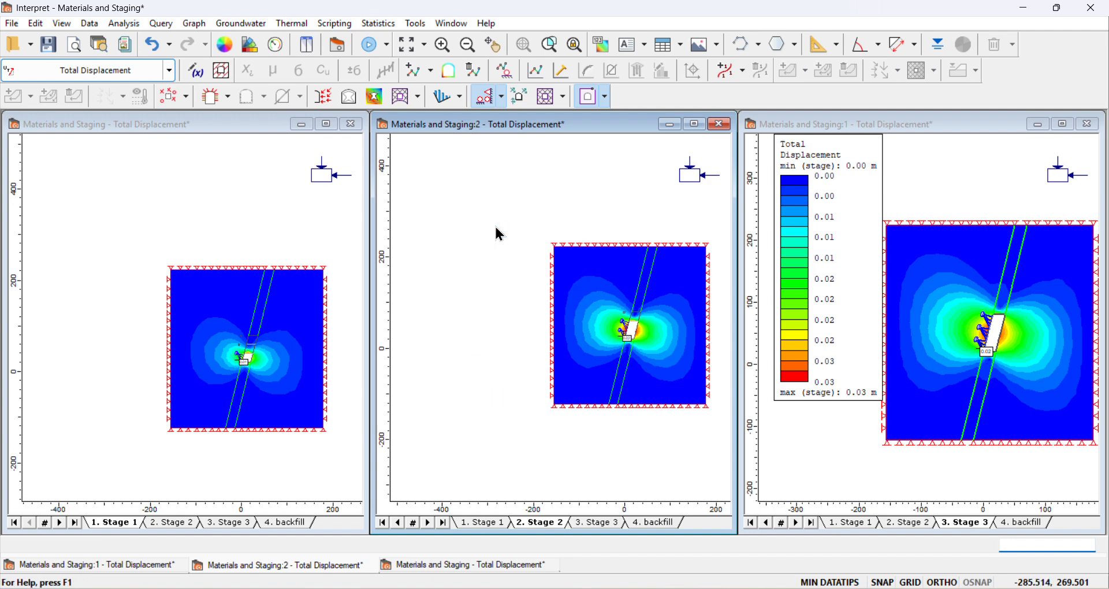
{"action": "right_click", "coordinate": [837, 221]}
{"action": "left_click", "coordinate": [858, 227]}
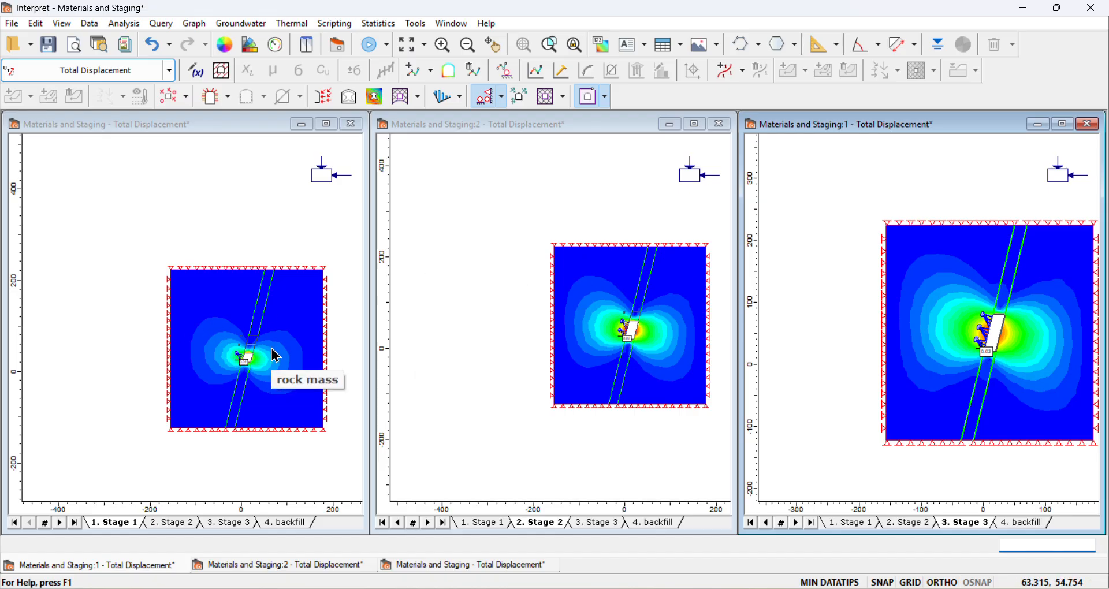
- Centre and enlarge the model in each tiled window to compare the displacement contours around the excavation across Stages 1, 2 and 3
{"action": "scroll", "coordinate": [282, 355], "scroll_direction": "up", "scroll_amount": 2}
{"action": "scroll", "coordinate": [653, 357], "scroll_direction": "up", "scroll_amount": 1}
{"action": "scroll", "coordinate": [653, 357], "scroll_direction": "up", "scroll_amount": 1}
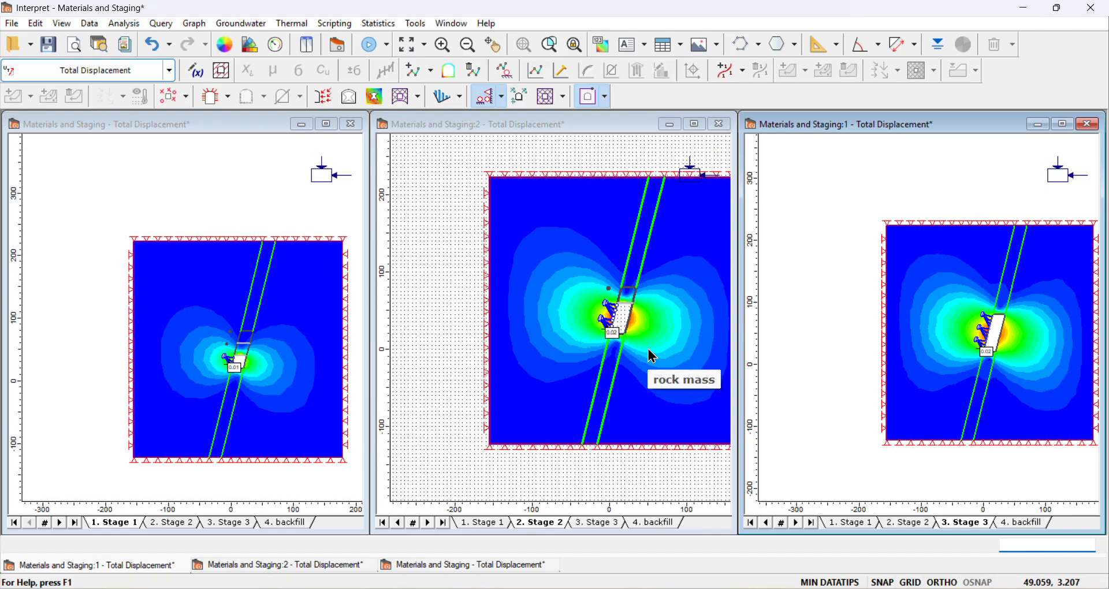
{"action": "scroll", "coordinate": [938, 330], "scroll_direction": "up", "scroll_amount": 1}
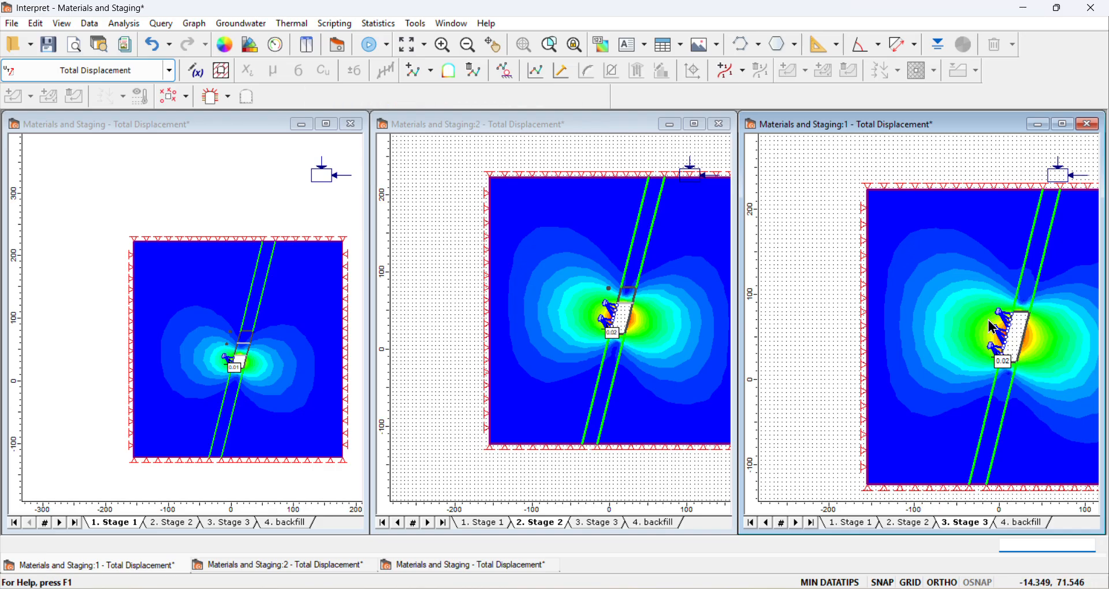
{"action": "scroll", "coordinate": [947, 295], "scroll_direction": "down", "scroll_amount": 1}
{"action": "scroll", "coordinate": [948, 295], "scroll_direction": "down", "scroll_amount": 1}
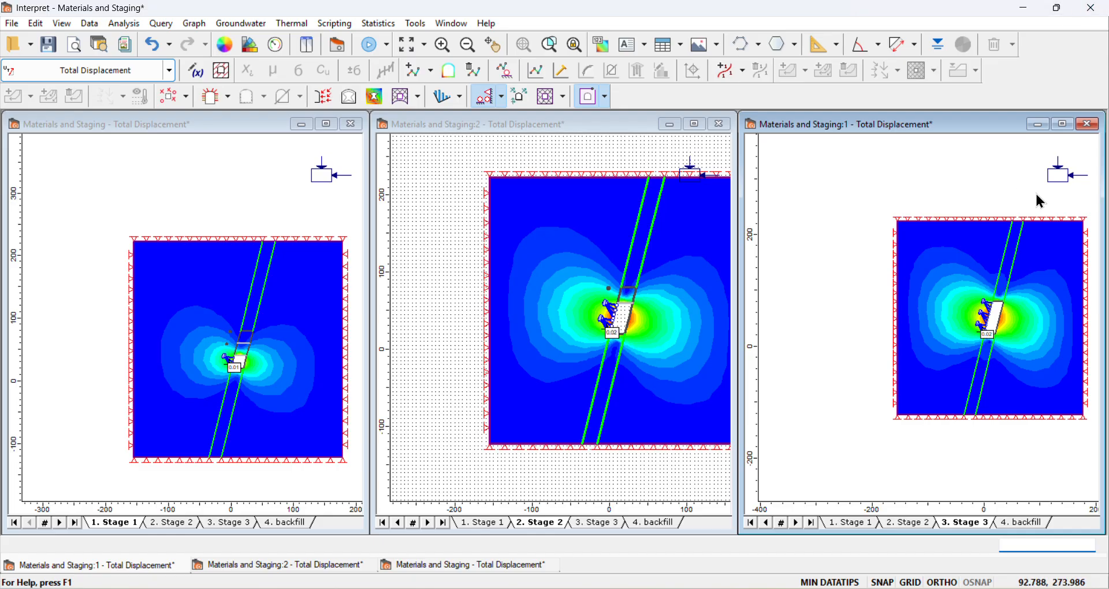
{"action": "scroll", "coordinate": [1056, 202], "scroll_direction": "up", "scroll_amount": 1}
{"action": "right_click", "coordinate": [914, 324]}
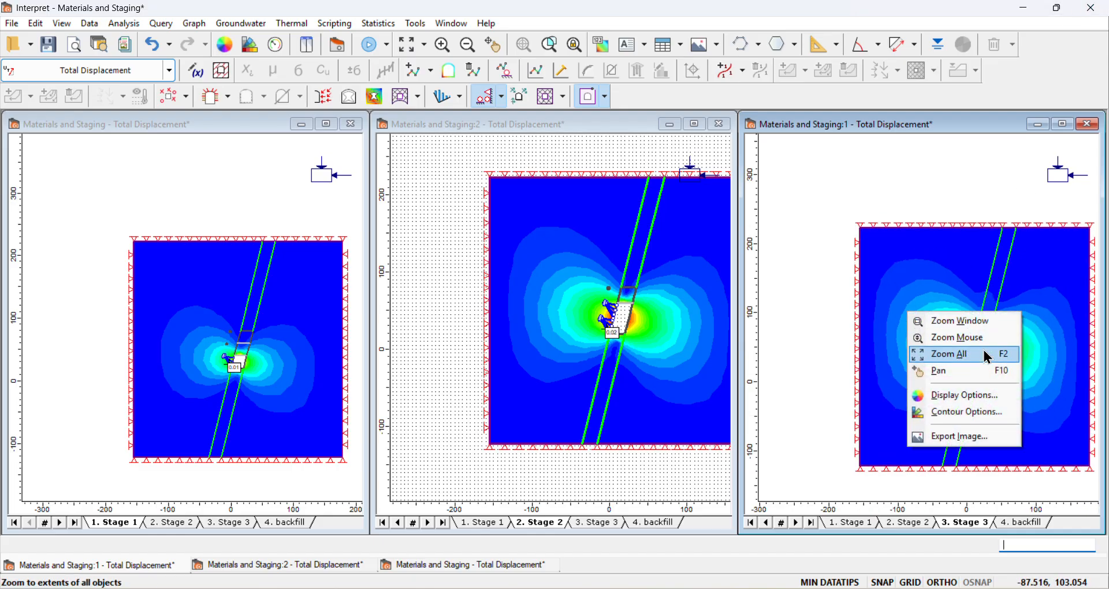
{"action": "left_click", "coordinate": [928, 369]}
{"action": "left_click_drag", "start_coordinate": [941, 347], "coordinate": [883, 314]}
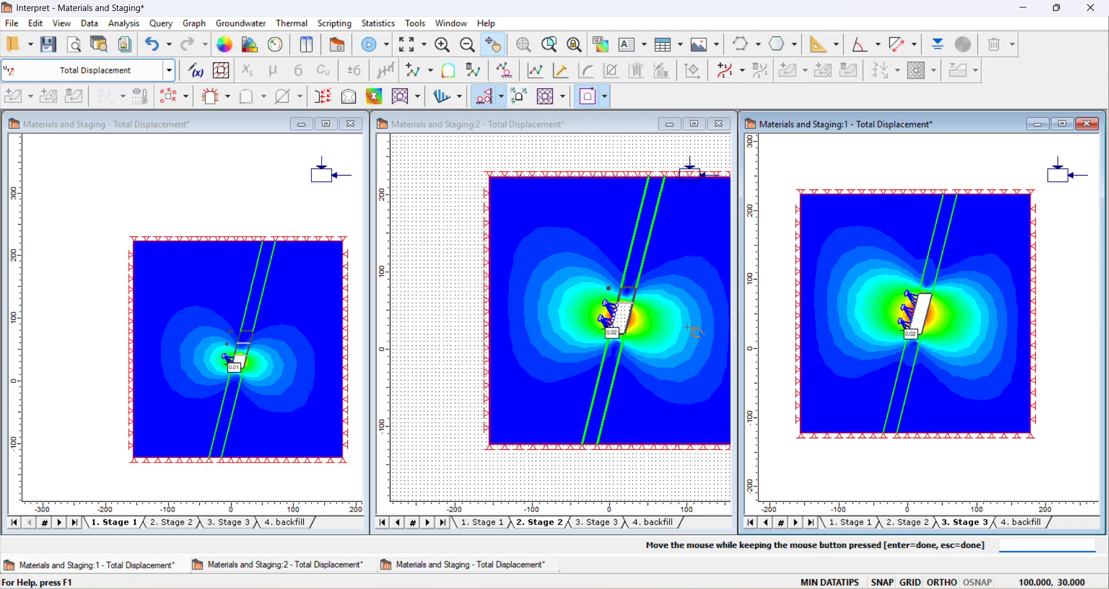
{"action": "left_click_drag", "start_coordinate": [641, 326], "coordinate": [575, 335]}
{"action": "left_click_drag", "start_coordinate": [265, 343], "coordinate": [185, 309]}
{"action": "scroll", "coordinate": [179, 282], "scroll_direction": "up", "scroll_amount": 3}
{"action": "scroll", "coordinate": [179, 283], "scroll_direction": "down", "scroll_amount": 2}
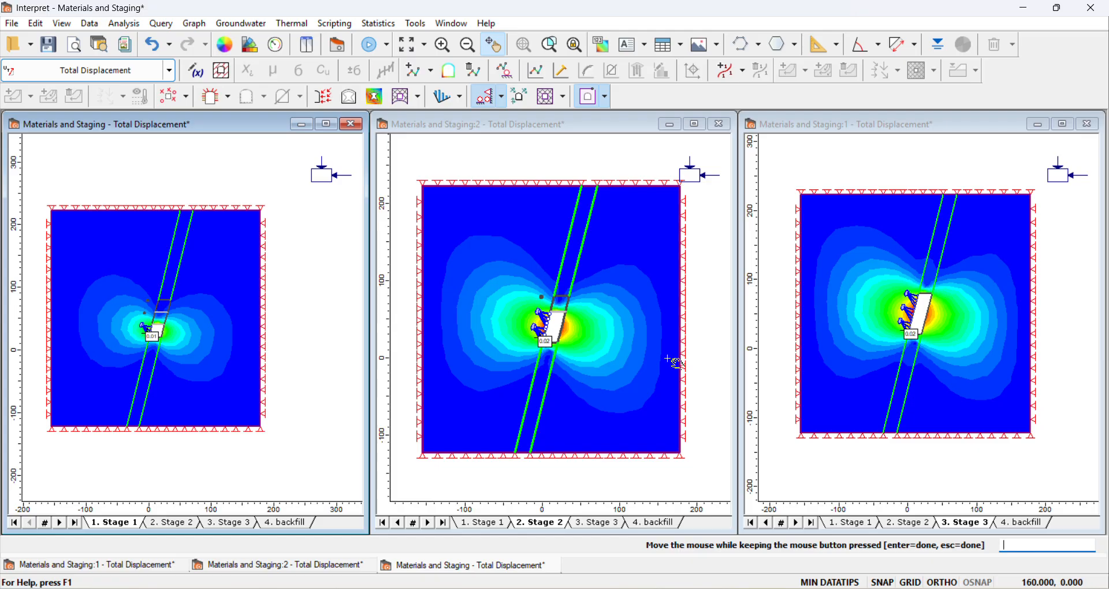
{"action": "scroll", "coordinate": [613, 318], "scroll_direction": "up", "scroll_amount": 2}
{"action": "scroll", "coordinate": [614, 319], "scroll_direction": "down", "scroll_amount": 2}
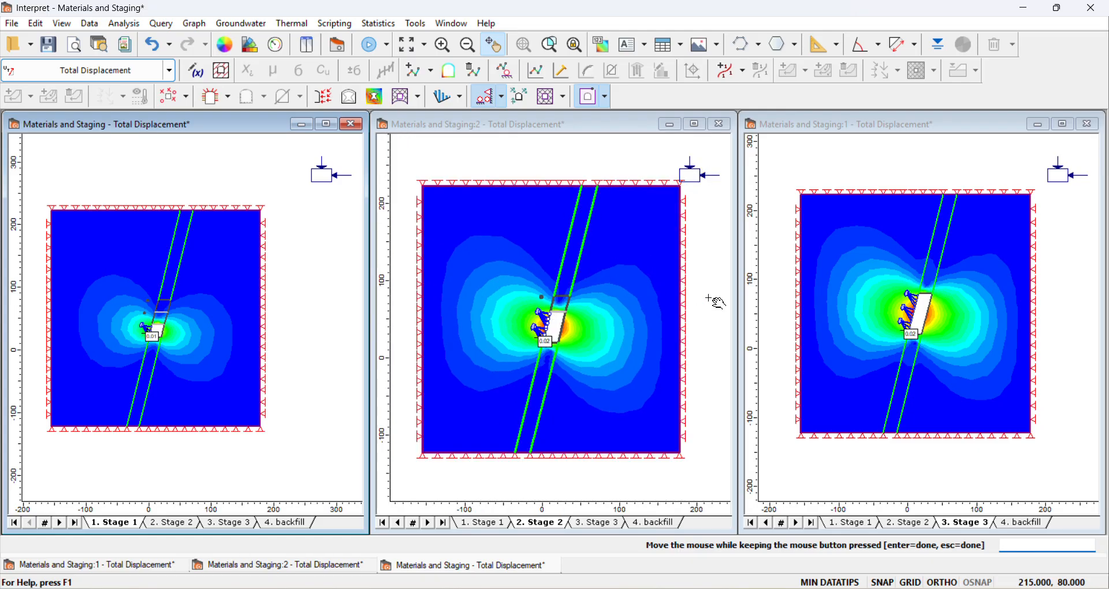
{"action": "scroll", "coordinate": [919, 309], "scroll_direction": "up", "scroll_amount": 1}
{"action": "scroll", "coordinate": [919, 309], "scroll_direction": "up", "scroll_amount": 2}
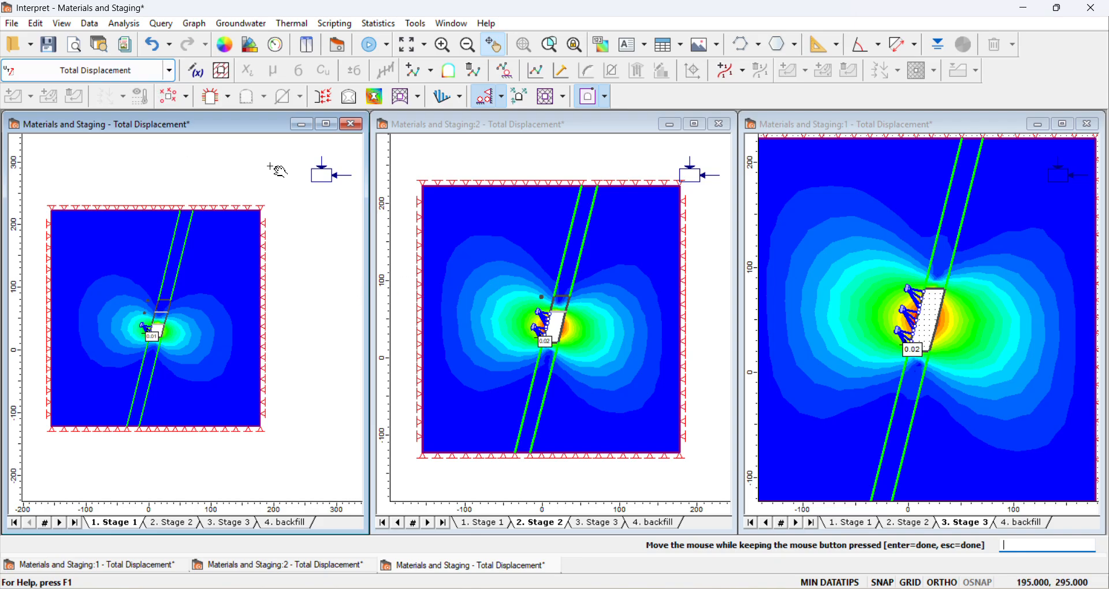
- Set the Stage 1 window's contour range to Auto-Range (this stage) in the contour options and close the dialog
{"action": "right_click", "coordinate": [237, 258]}
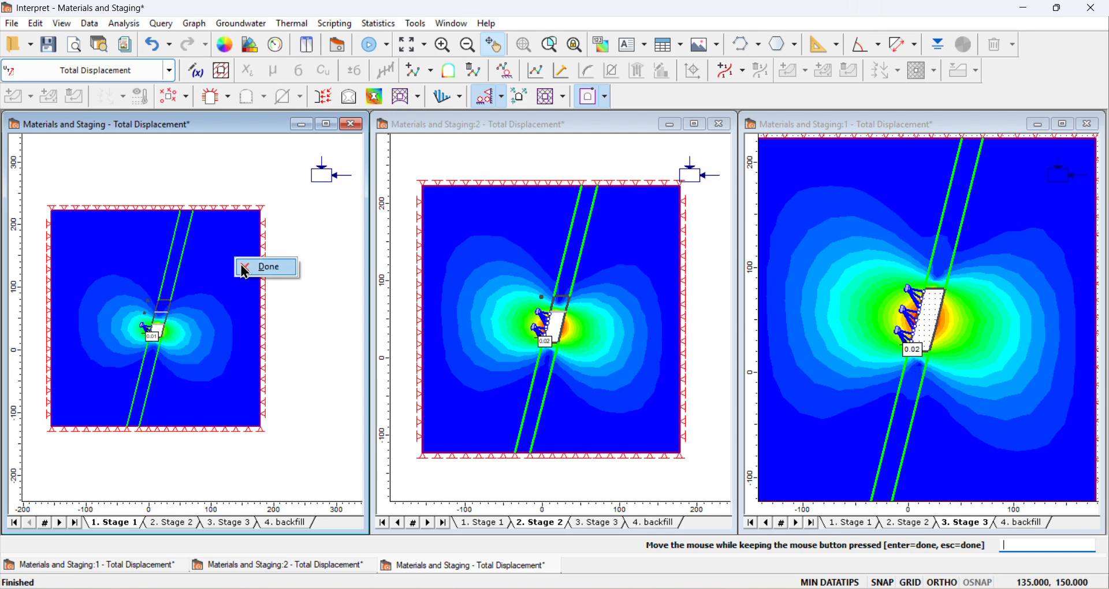
{"action": "left_click", "coordinate": [245, 268]}
{"action": "right_click", "coordinate": [242, 274]}
{"action": "left_click", "coordinate": [289, 365]}
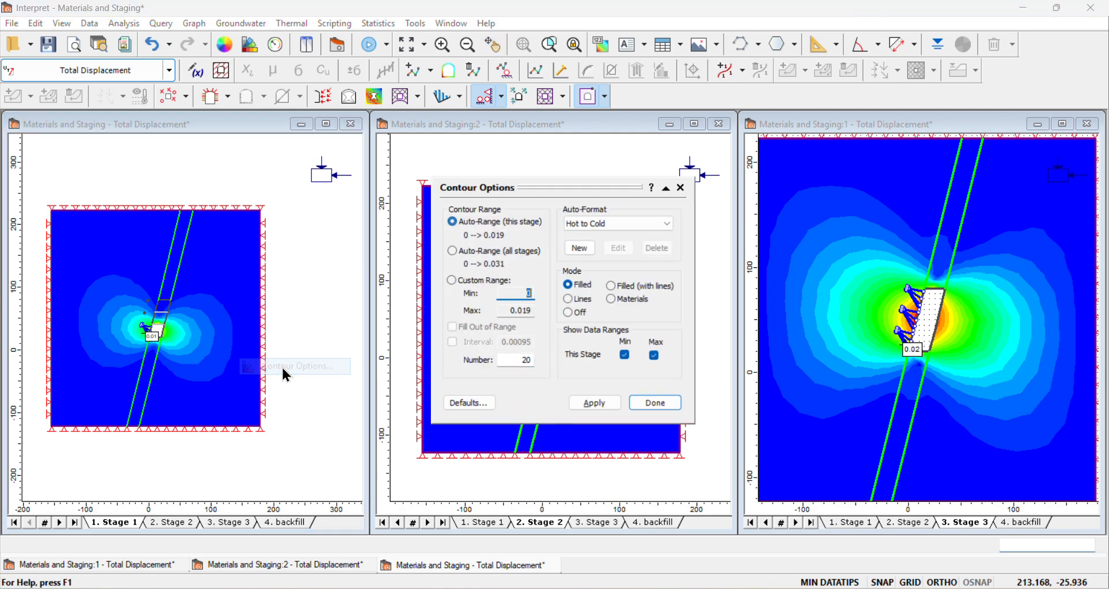
{"action": "left_click", "coordinate": [479, 226]}
{"action": "left_click", "coordinate": [636, 404]}
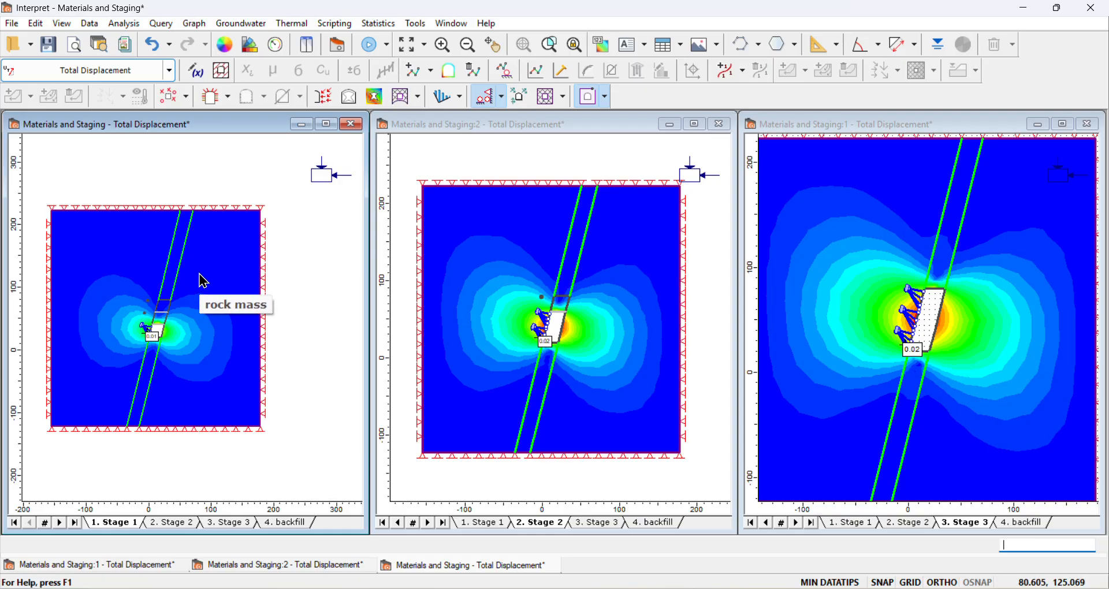
- Compare the extent of the total displacement contours around the excavation across the Stage 1, Stage 2 and Stage 3 windows
{"action": "scroll", "coordinate": [203, 279], "scroll_direction": "down", "scroll_amount": 1}
{"action": "scroll", "coordinate": [574, 293], "scroll_direction": "down", "scroll_amount": 1}
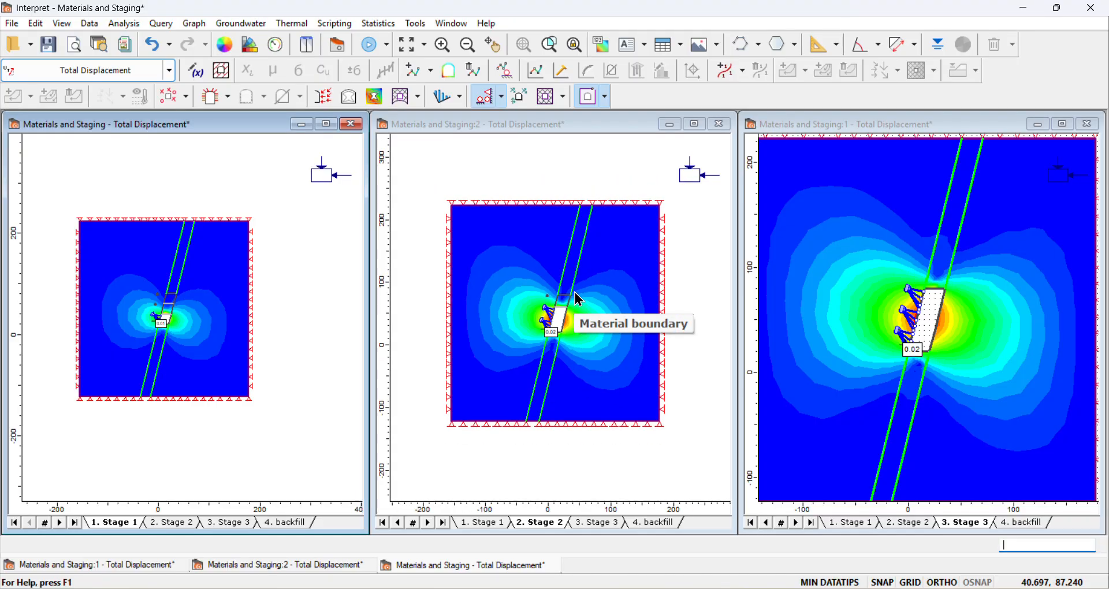
{"action": "scroll", "coordinate": [913, 292], "scroll_direction": "down", "scroll_amount": 1}
{"action": "scroll", "coordinate": [206, 330], "scroll_direction": "up", "scroll_amount": 1}
{"action": "scroll", "coordinate": [206, 330], "scroll_direction": "down", "scroll_amount": 2}
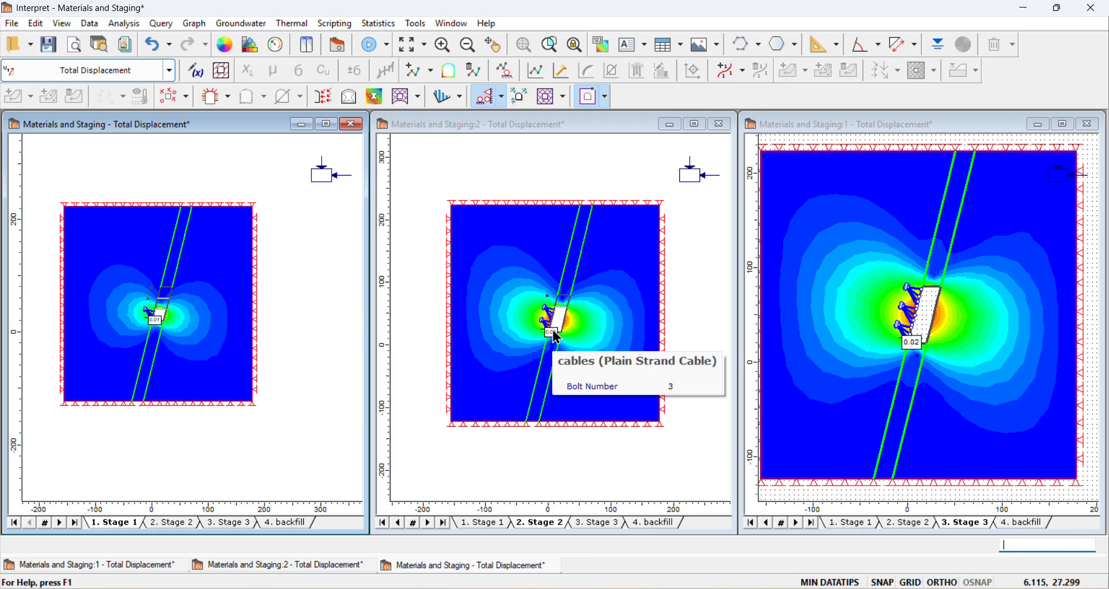
{"action": "mouse_move", "coordinate": [165, 329]}
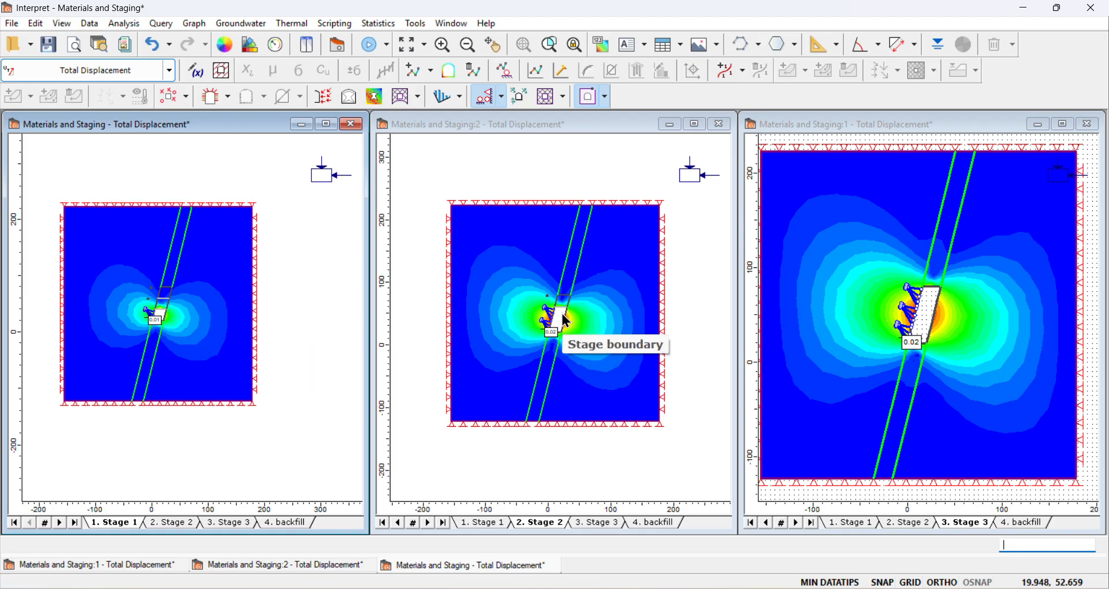
- Turn on Deform Boundaries in the Stage 2 window's display options and inspect the deformed outline around the excavation
{"action": "scroll", "coordinate": [554, 315], "scroll_direction": "up", "scroll_amount": 3}
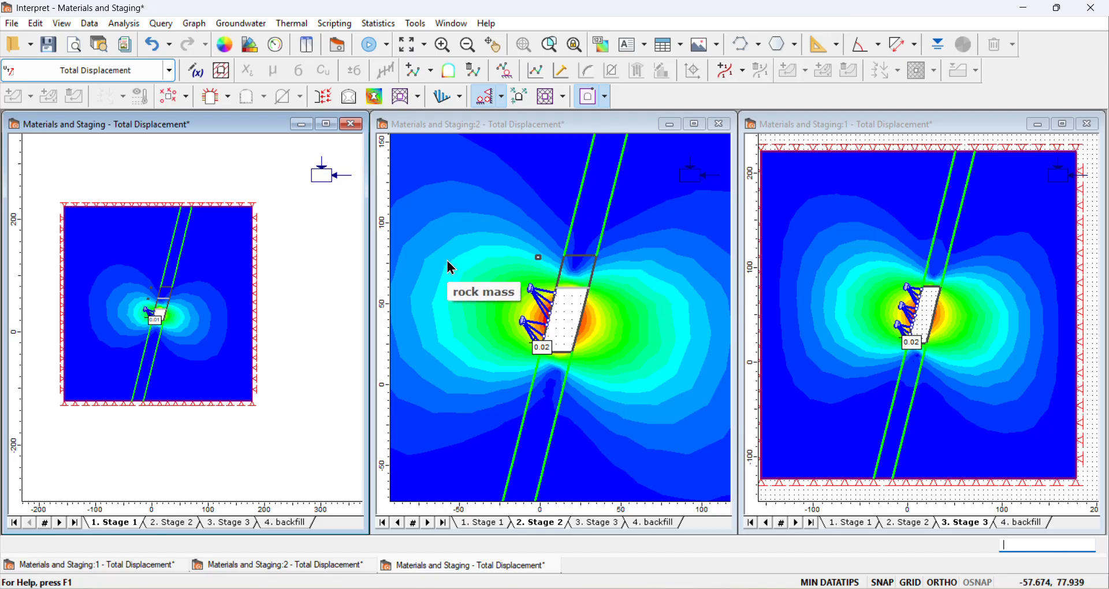
{"action": "right_click", "coordinate": [481, 276]}
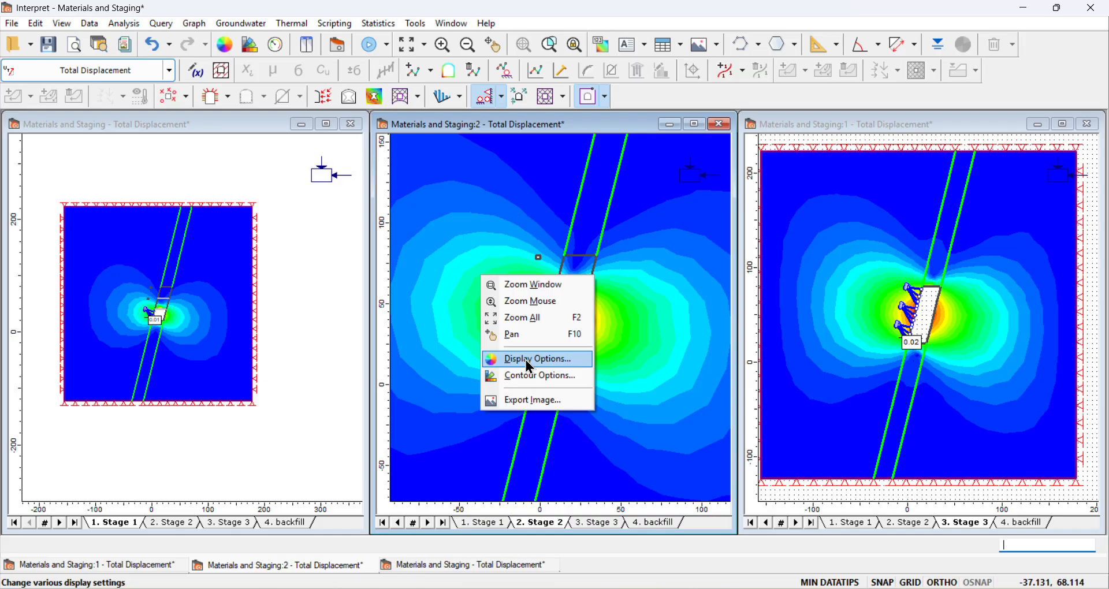
{"action": "left_click", "coordinate": [527, 361]}
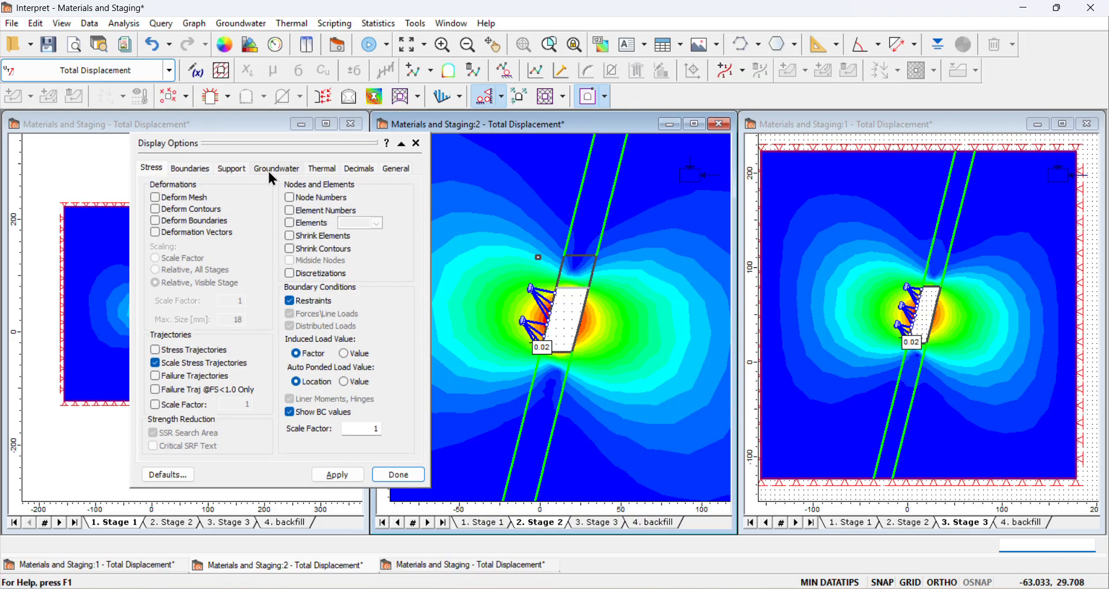
{"action": "left_click", "coordinate": [163, 224]}
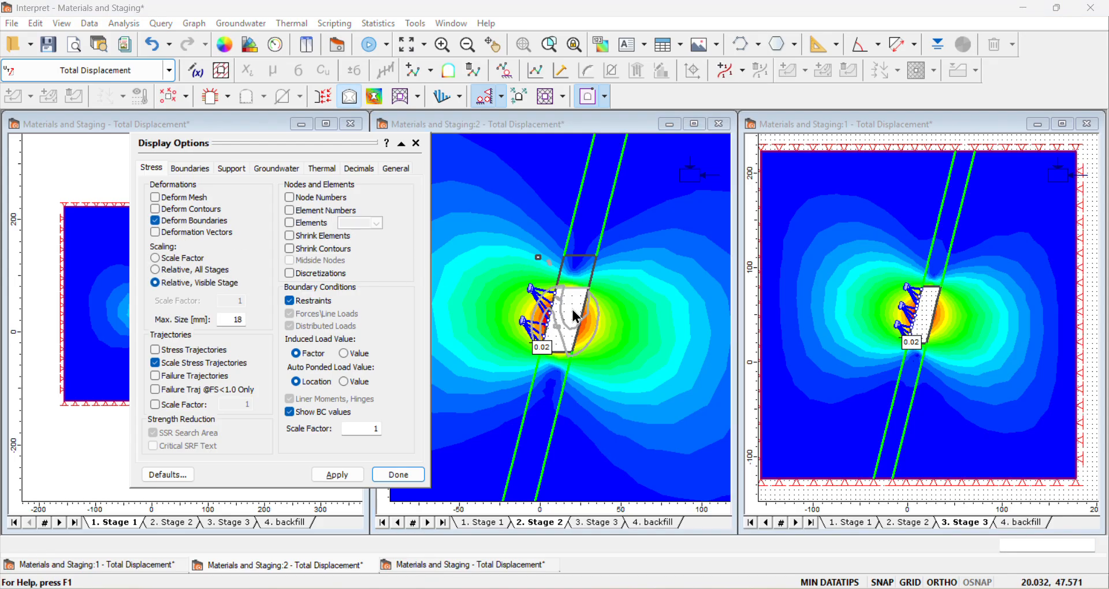
{"action": "scroll", "coordinate": [573, 310], "scroll_direction": "up", "scroll_amount": 3}
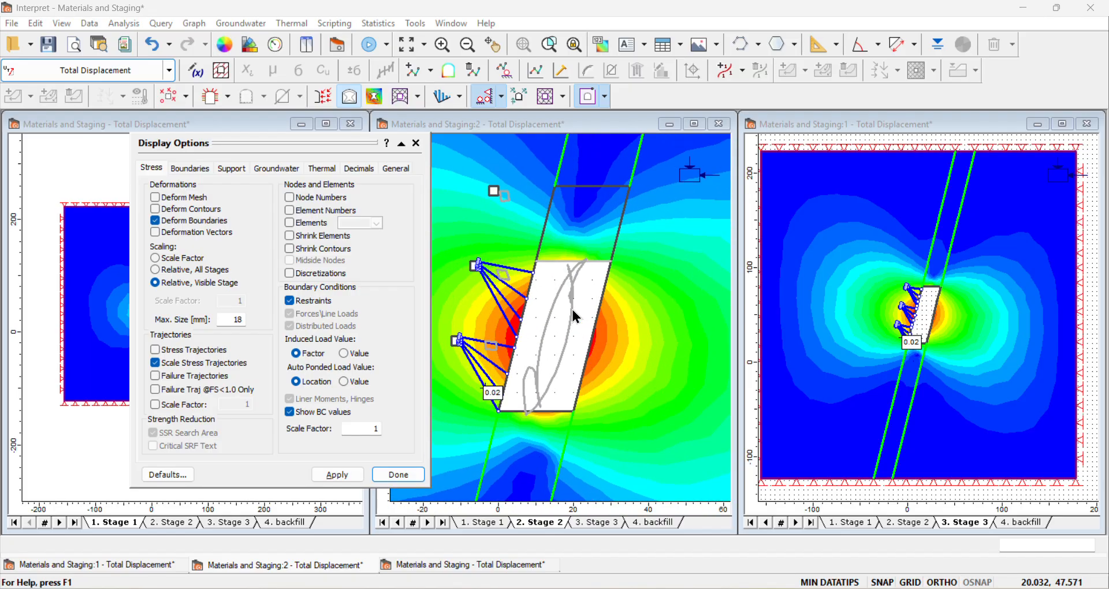
{"action": "scroll", "coordinate": [576, 316], "scroll_direction": "down", "scroll_amount": 2}
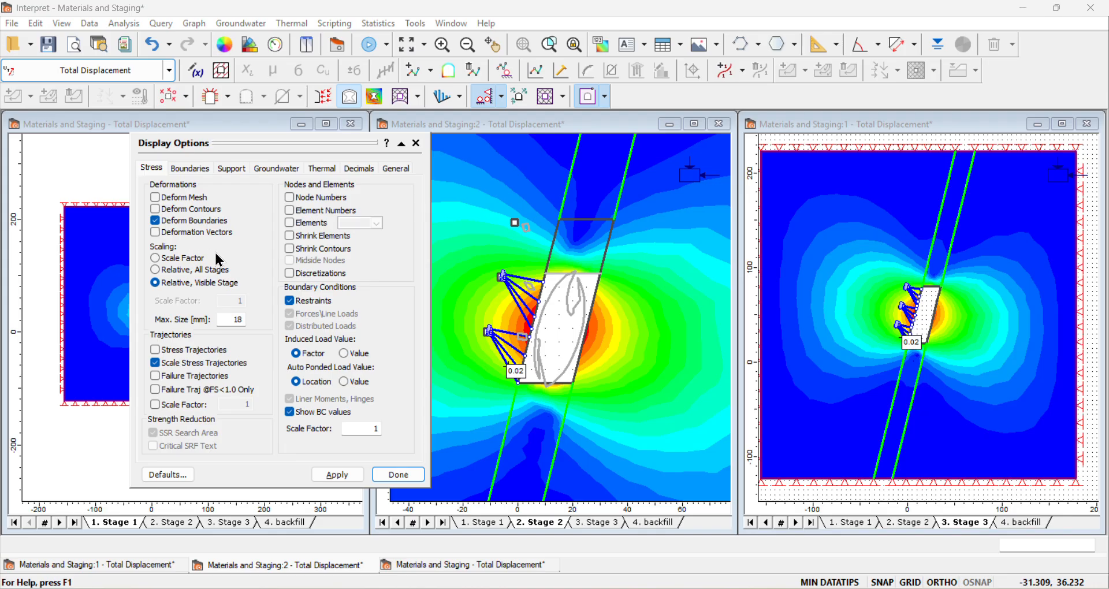
{"action": "scroll", "coordinate": [455, 248], "scroll_direction": "down", "scroll_amount": 1}
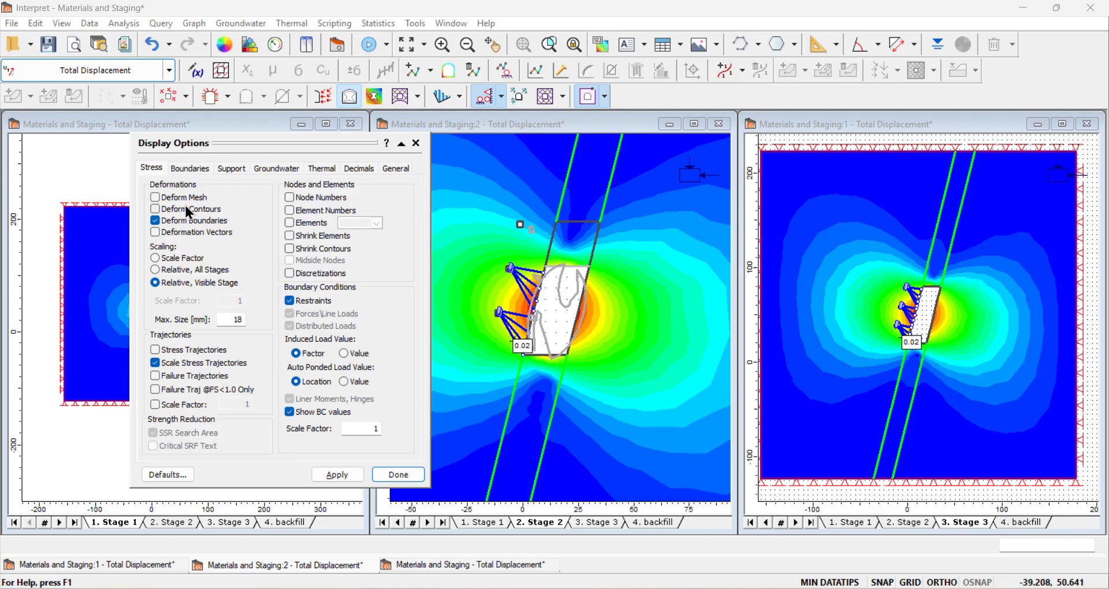